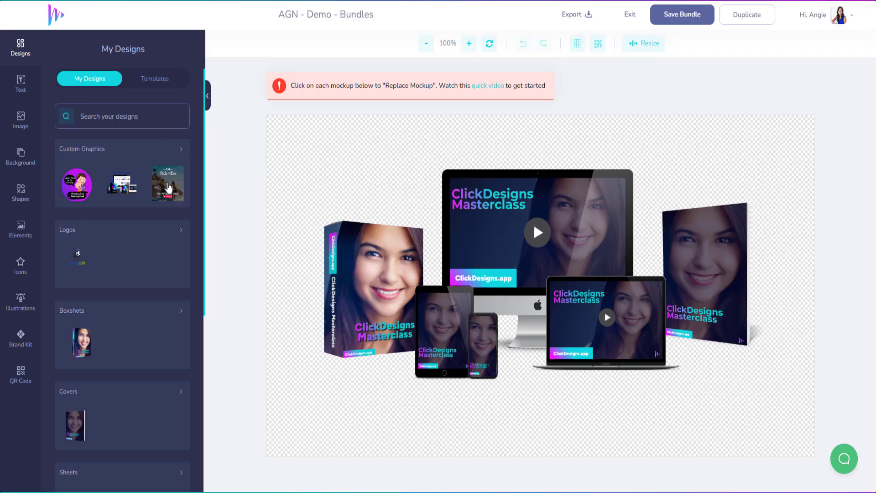
Select the monitor, laptop, book, phone and tablet mockups one by one to examine which ones can be replaced
mouse_move(168, 187)
click(373, 299)
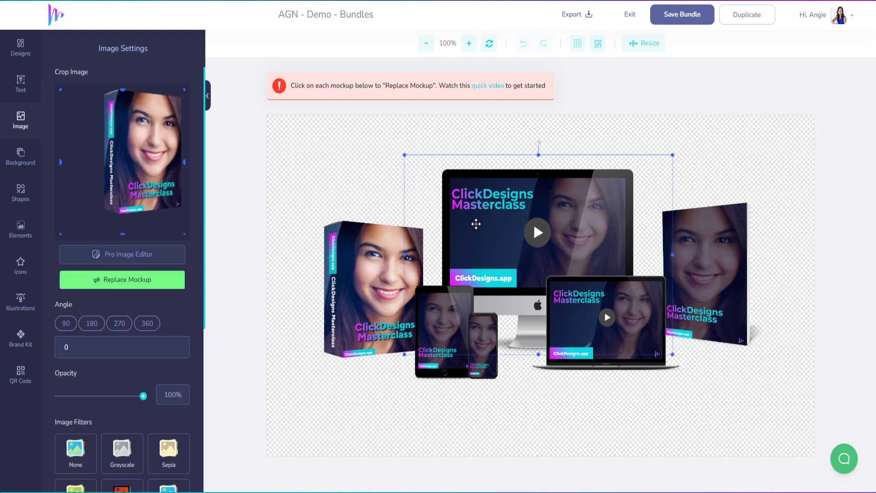
click(476, 224)
click(645, 334)
click(699, 292)
click(483, 351)
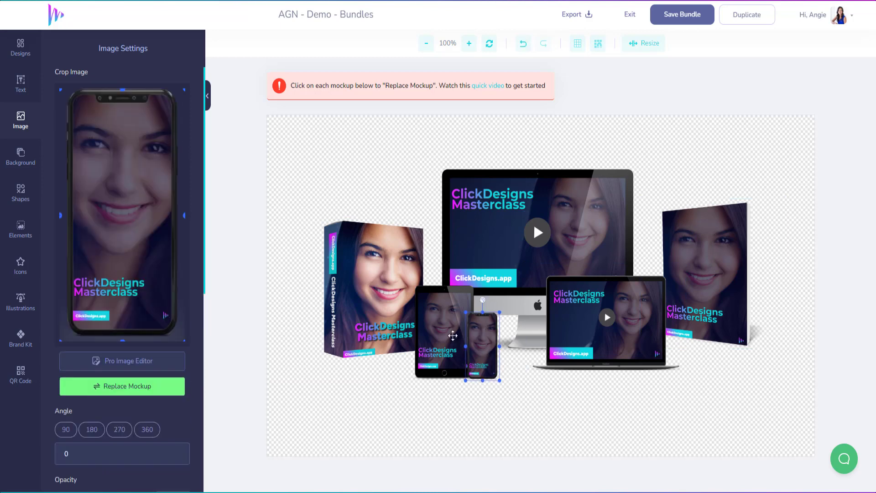
click(447, 332)
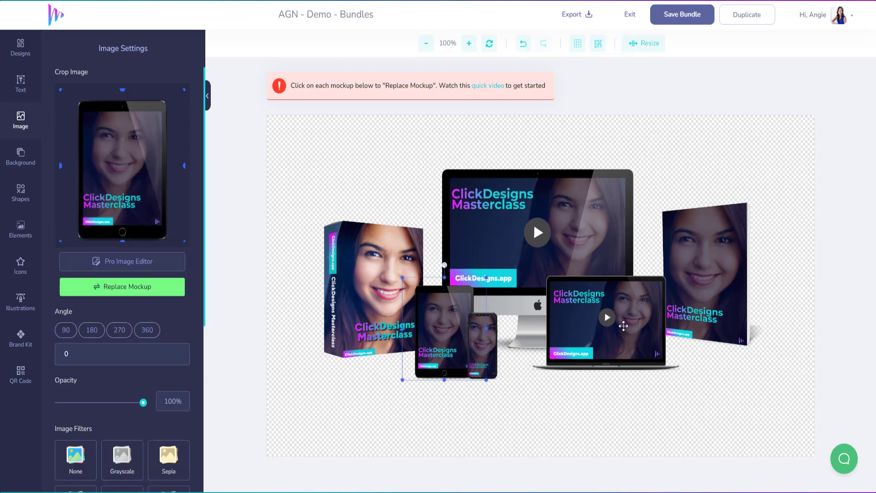
click(397, 162)
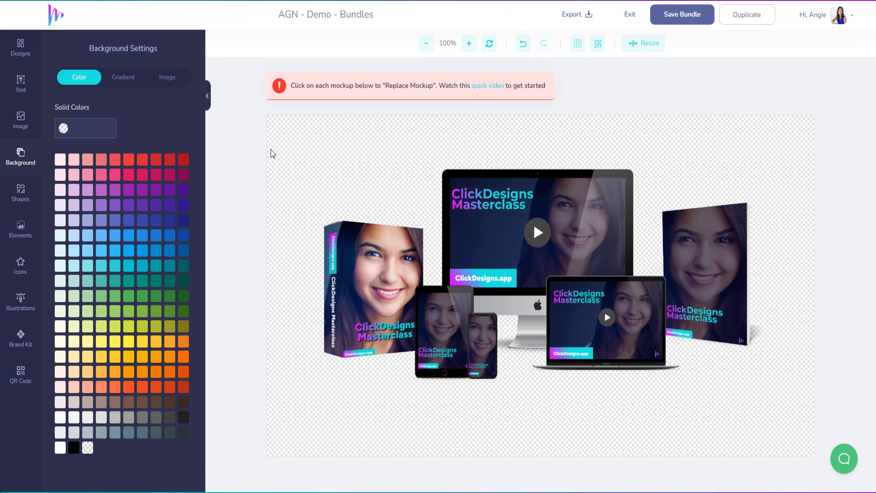
Open the Backgrounds category of the image library
click(21, 126)
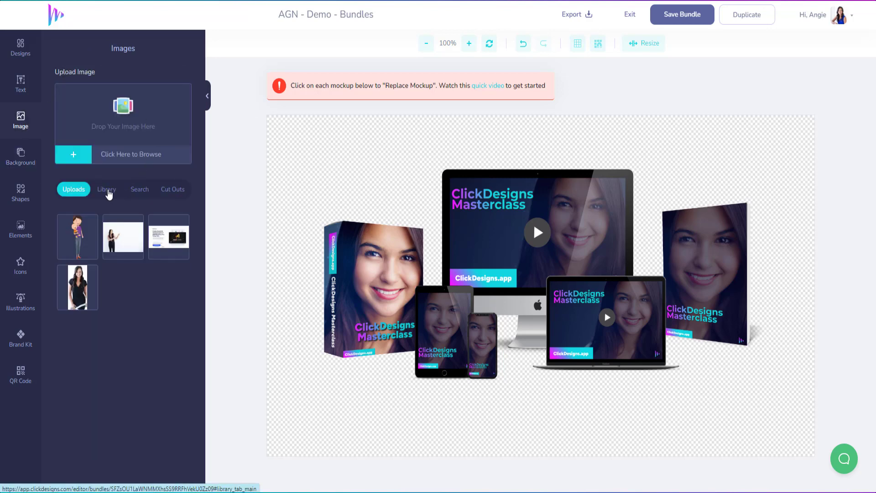
click(108, 189)
scroll(161, 303, down, 5)
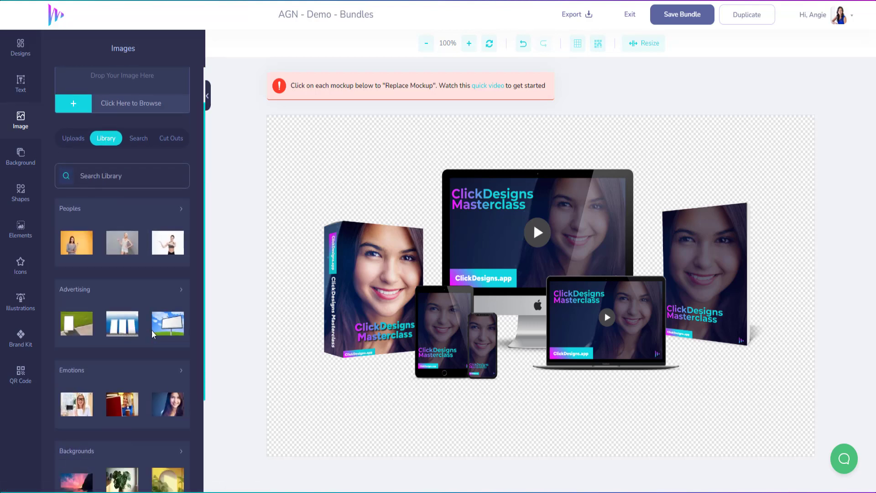
click(180, 318)
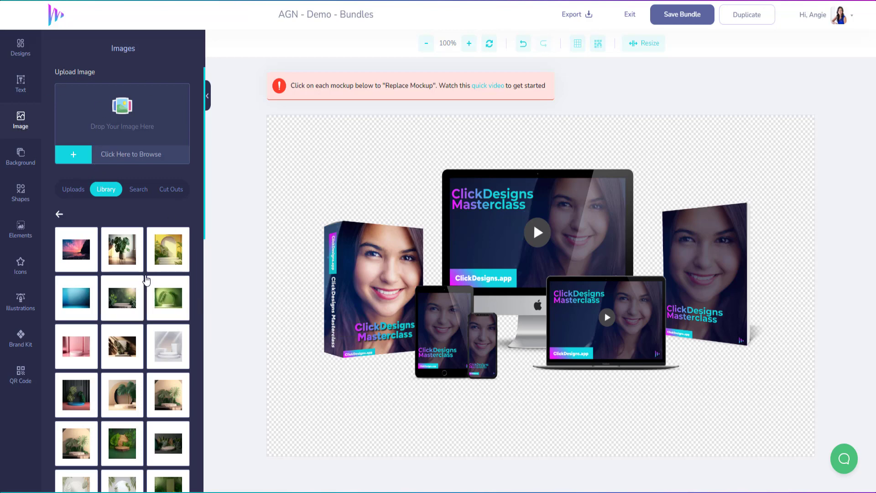
Look through the library's background images to the end, loading more each time, and check the solid-color background options
scroll(158, 277, down, 8)
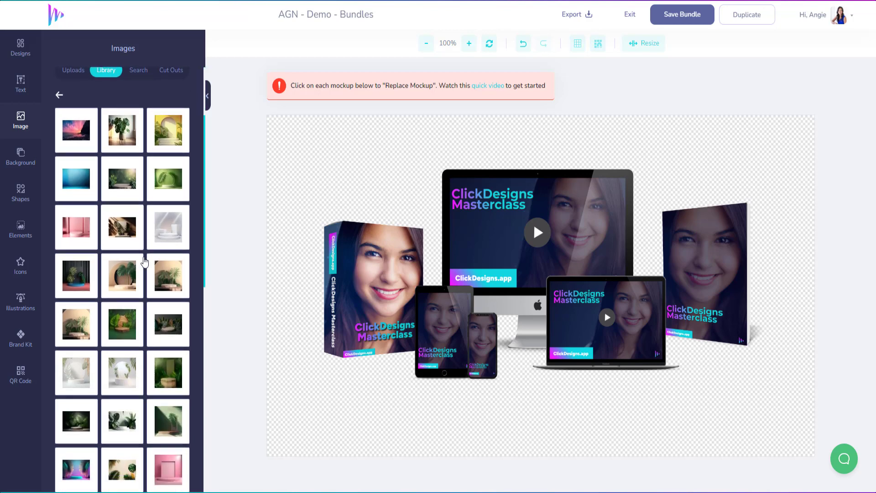
scroll(146, 262, down, 6)
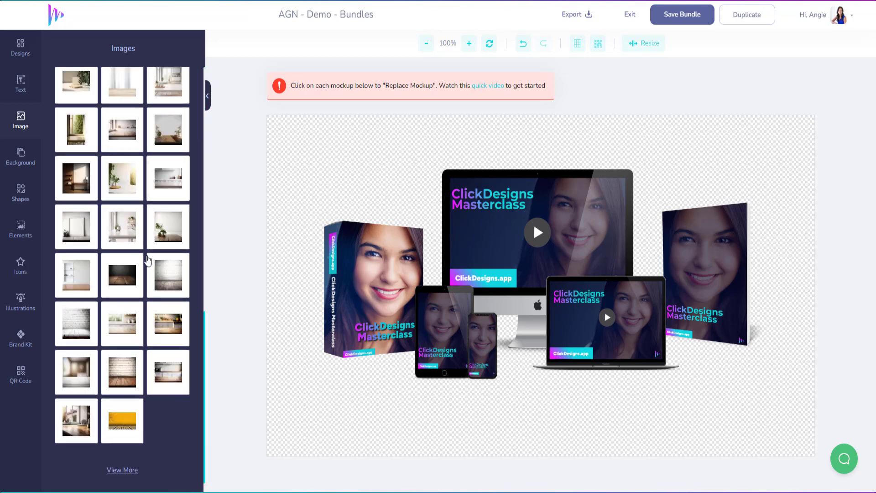
click(123, 445)
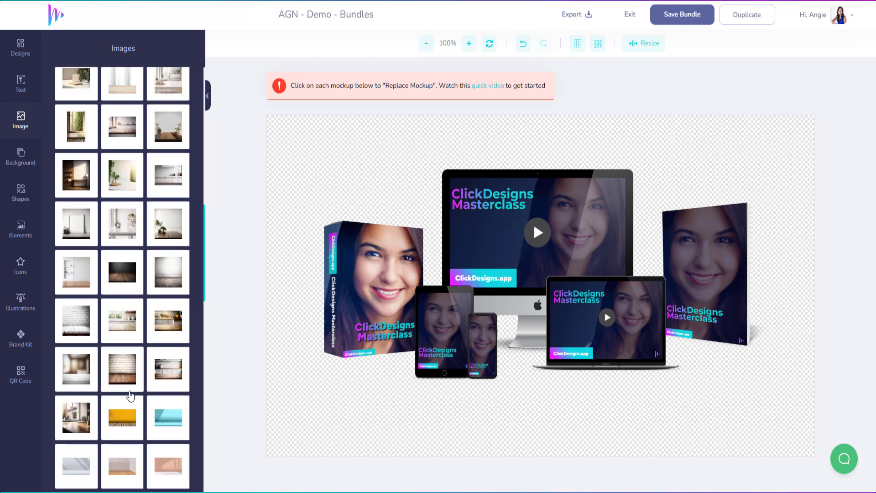
scroll(130, 393, down, 6)
scroll(128, 397, down, 5)
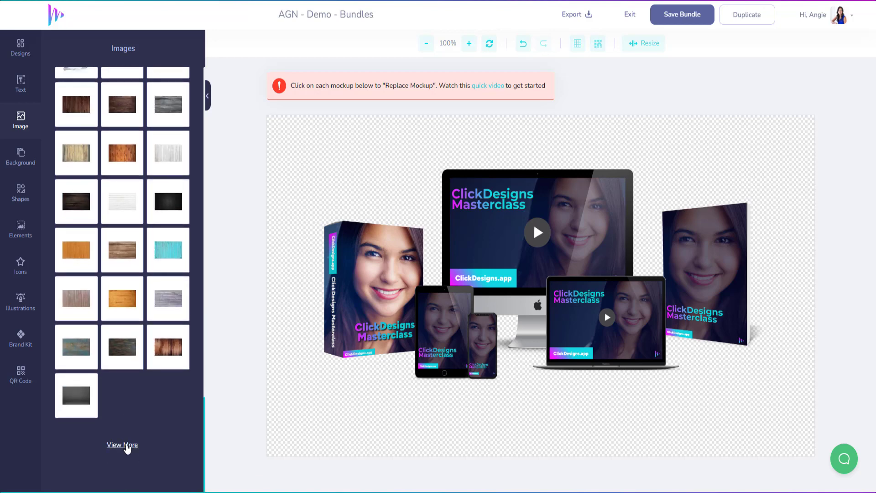
click(123, 447)
scroll(123, 384, down, 1)
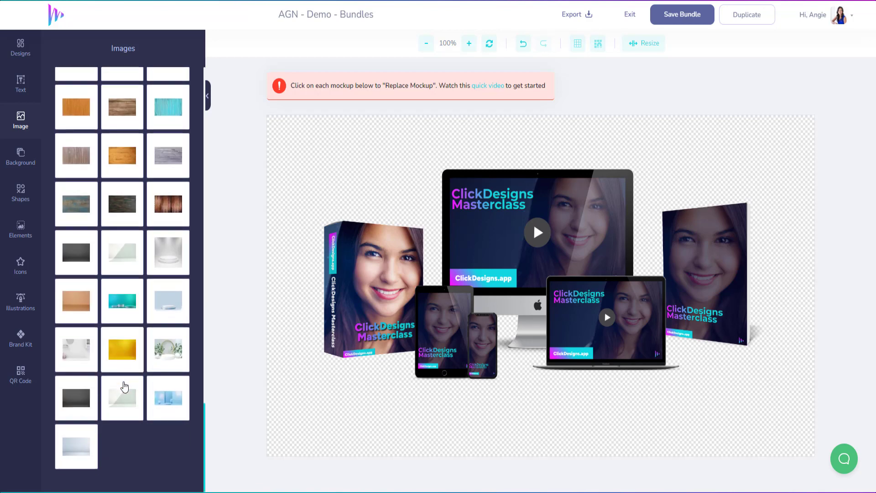
scroll(122, 385, up, 5)
scroll(121, 389, up, 15)
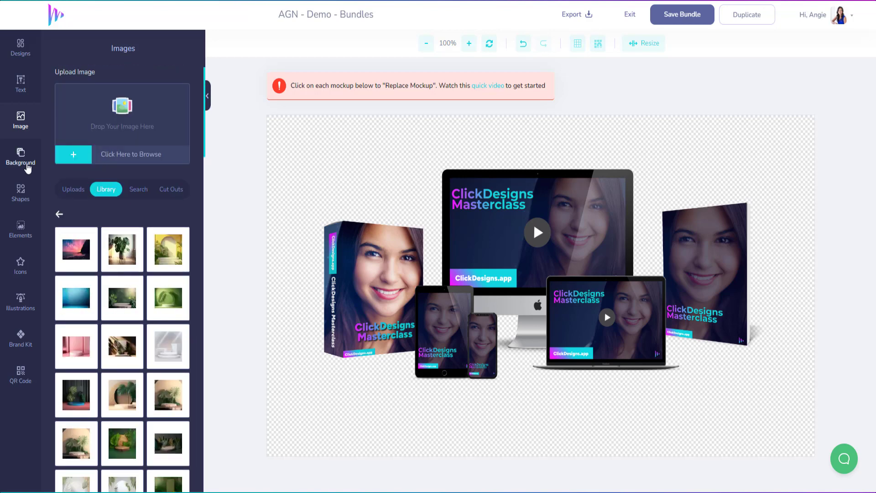
click(23, 163)
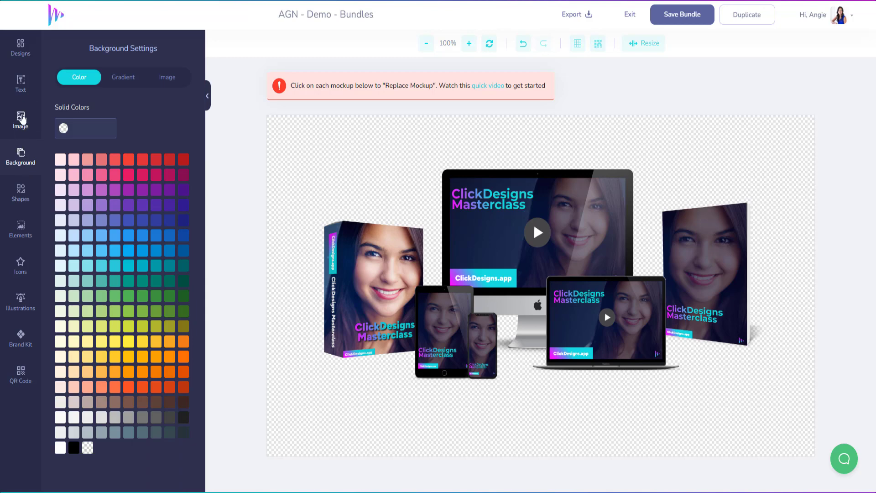
click(21, 120)
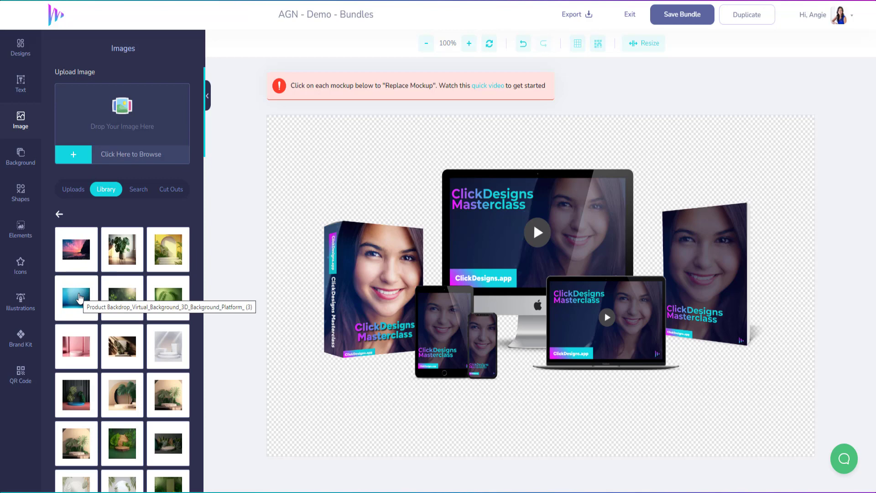
Add the blue "Product Backdrop_Virtual_Background_3D_Background_Platform_ (3)" image to the canvas and send it backwards behind all mockups
click(79, 297)
right_click(543, 239)
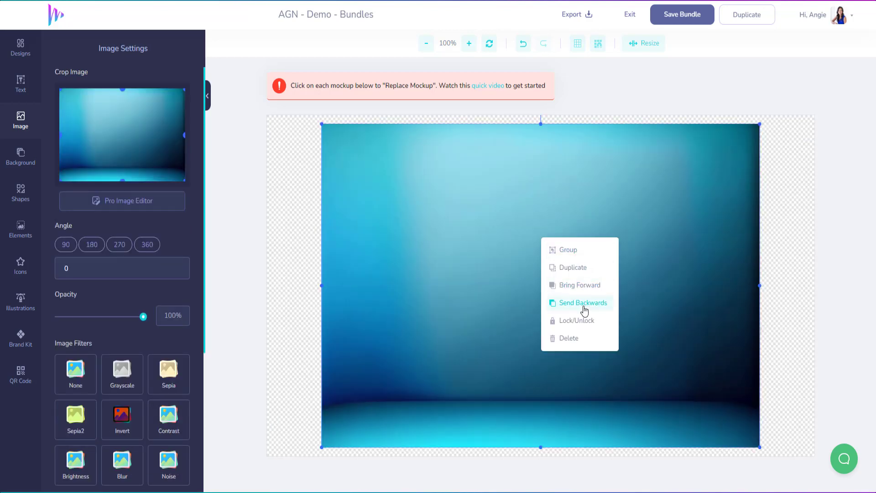
click(585, 310)
click(584, 309)
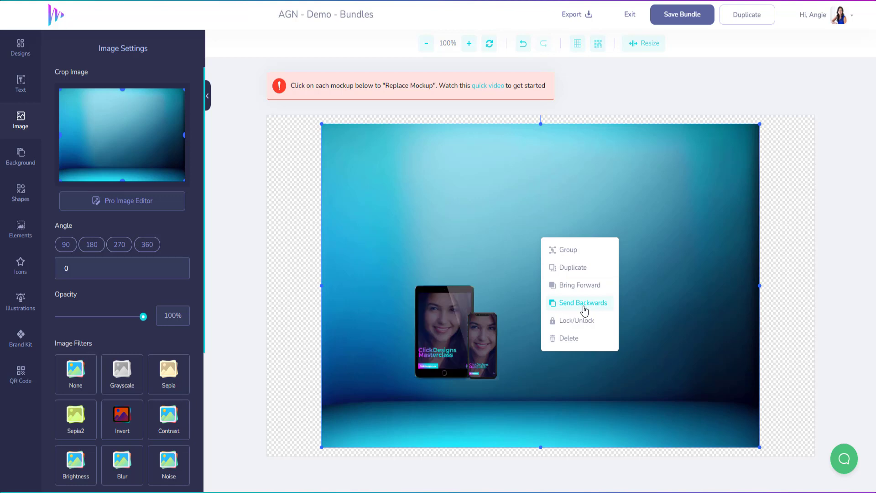
click(584, 309)
click(585, 309)
click(585, 309)
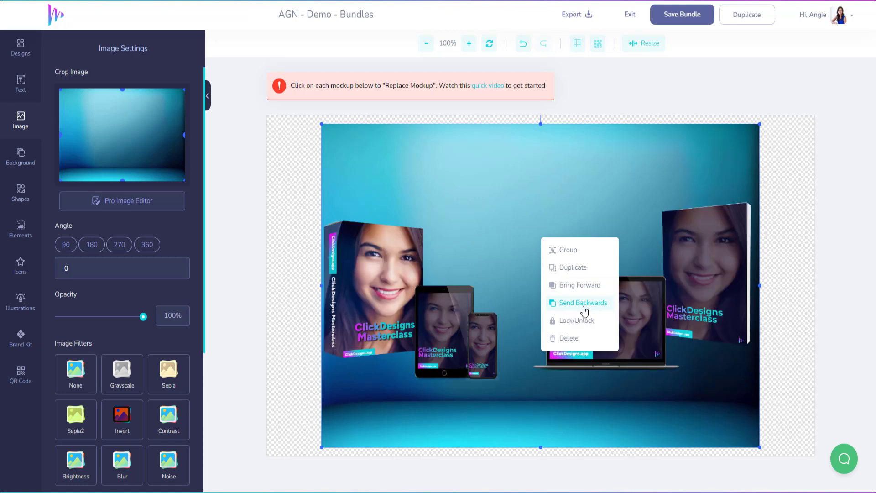
click(585, 309)
Align the blue backdrop with the canvas's upper-left corner and stretch it to fill the whole canvas
click(455, 131)
drag(463, 144, 407, 133)
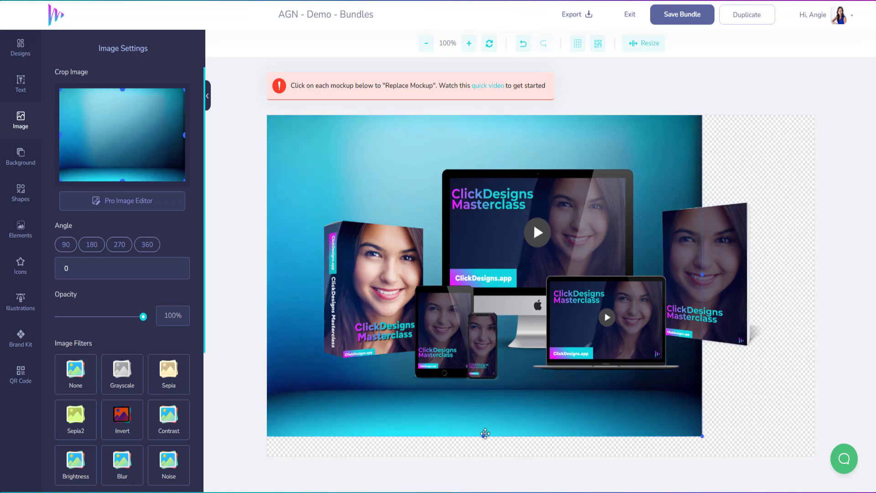
drag(483, 435, 483, 456)
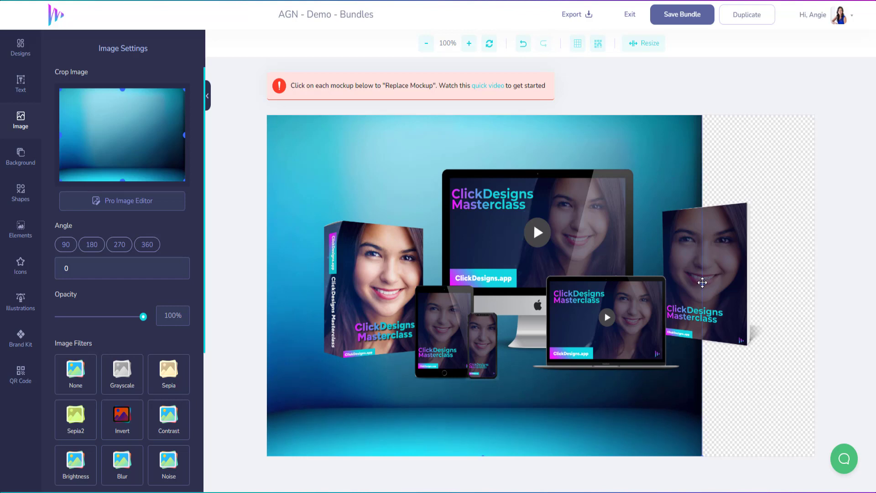
drag(704, 285, 816, 287)
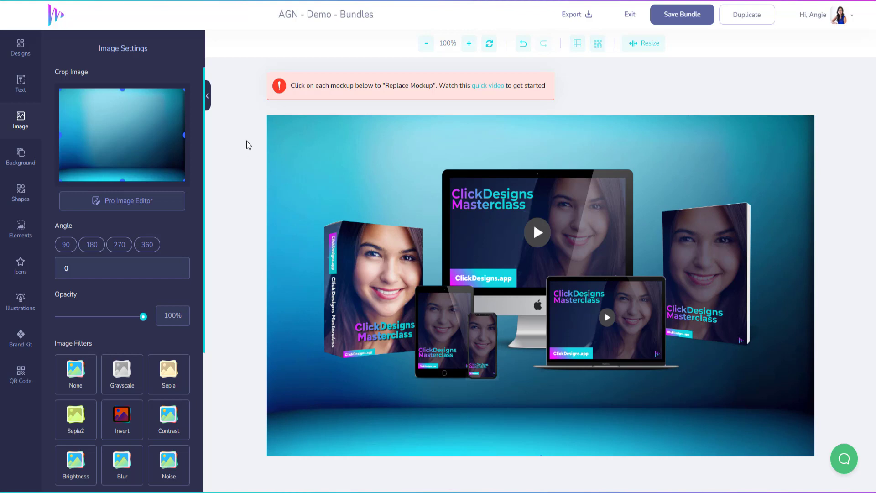
Move all the device, box and book mockups together down onto the backdrop's floor near the canvas's lower edge, and deselect them
click(680, 275)
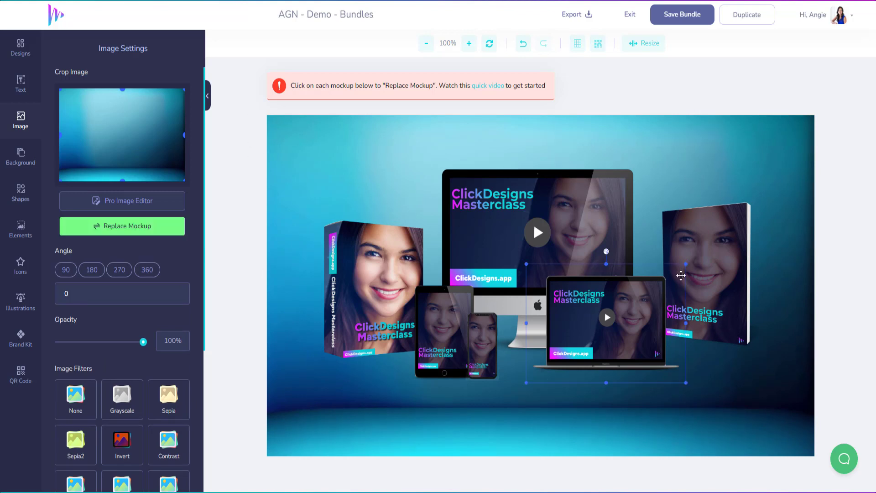
shift+click(579, 220)
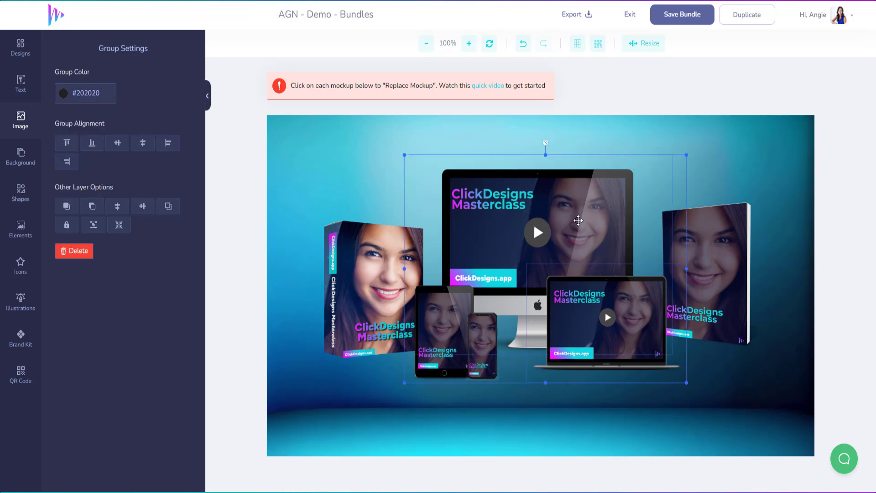
shift+click(362, 249)
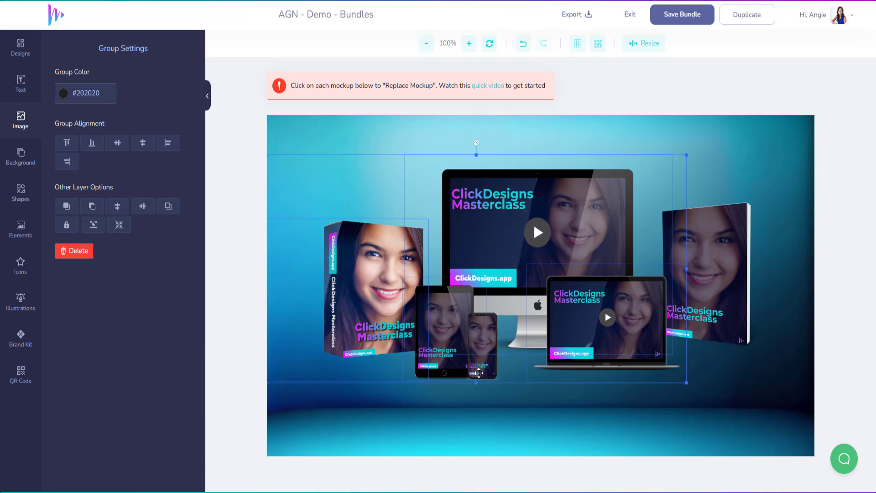
shift+click(741, 299)
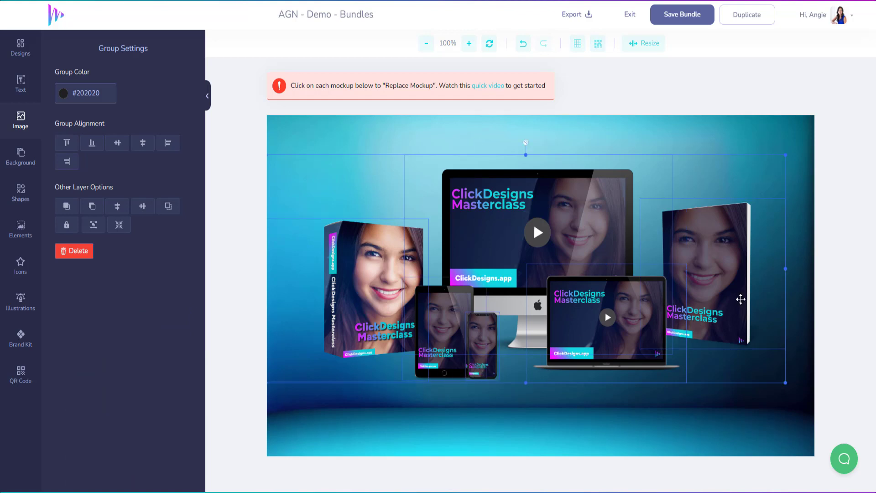
key(Down)
key(Down)
key(Down)
key(Down)
key(Down)
key(Down)
key(Down)
key(Down)
key(Down)
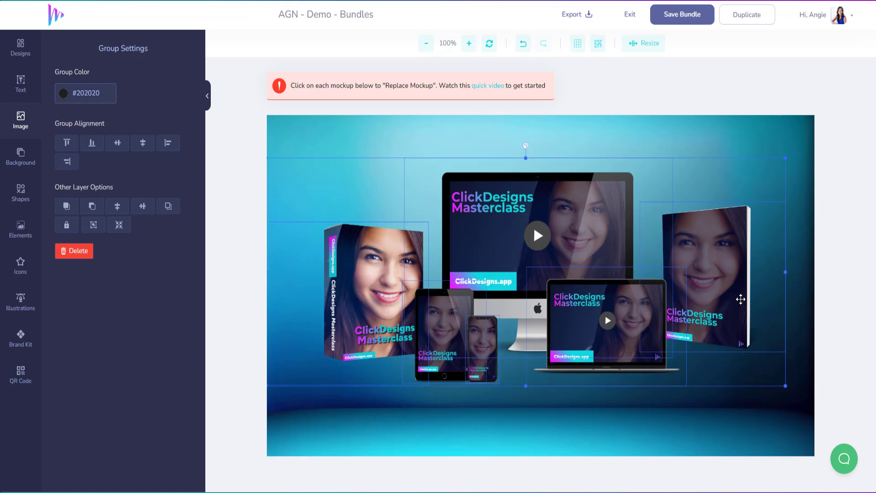
key(Down)
key(Down)
key(Down)
key(Down)
key(Down)
key(Down)
key(Down)
key(Down)
key(Down)
key(Down)
key(Down)
key(Down)
key(Down)
key(Down)
key(Down)
key(Down)
key(Down)
key(Down)
key(Down)
key(Down)
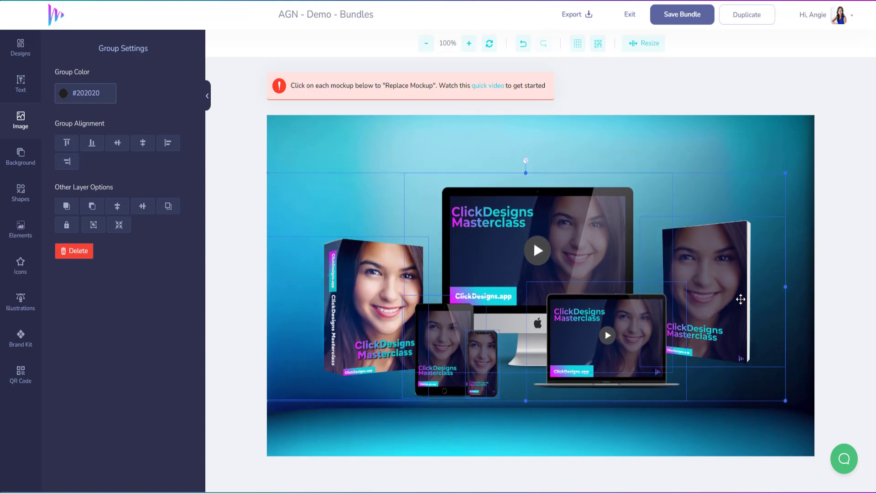
key(Down)
key(Down)
key(Down)
key(Down)
key(Down)
key(Down)
key(Down)
key(Down)
key(Down)
key(Down)
key(Down)
key(Down)
key(Down)
key(Down)
key(Down)
key(Down)
key(Down)
key(Down)
key(Down)
key(Down)
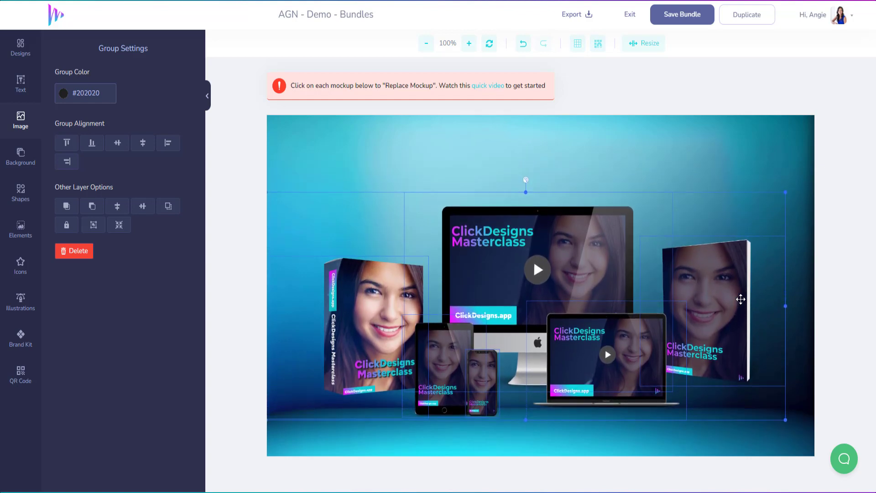
key(Down)
key(Down)
key(Down)
key(Down)
key(Down)
key(Down)
key(Down)
key(Down)
key(Down)
key(Down)
key(Down)
key(Down)
key(Down)
key(Down)
key(Down)
key(Down)
key(Down)
key(Down)
key(Down)
key(Down)
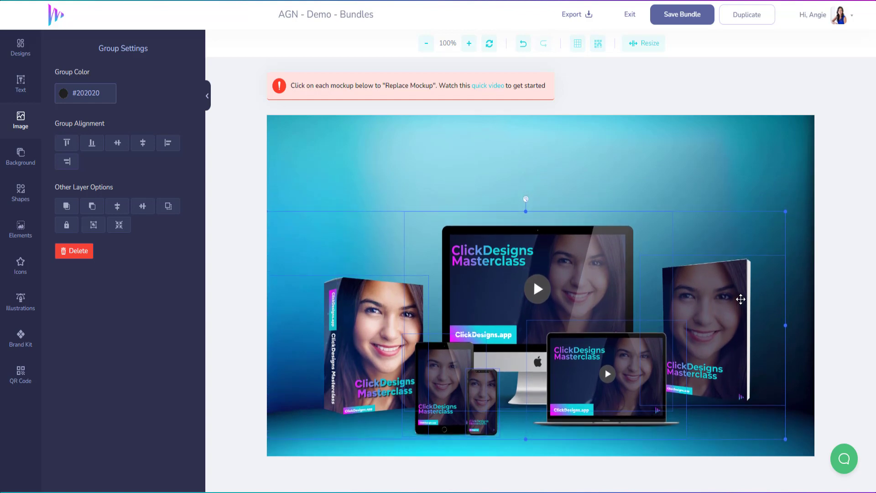
key(Down)
key(Down)
key(Down)
key(Down)
key(Down)
key(Down)
key(Down)
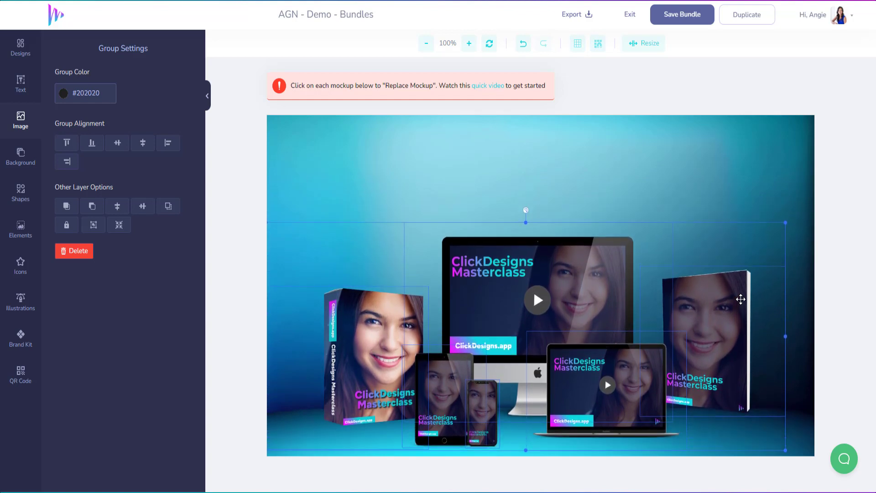
key(Down)
key(Down)
key(Down)
key(Down)
key(Down)
key(Down)
key(Down)
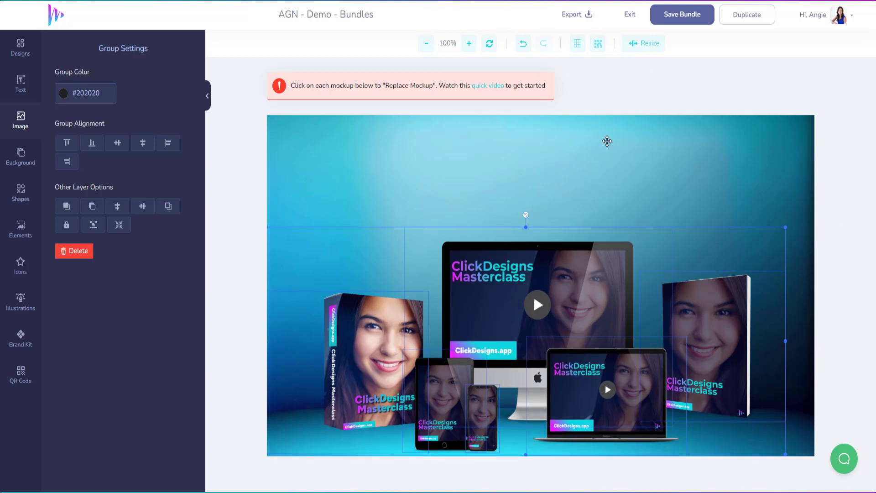
click(607, 141)
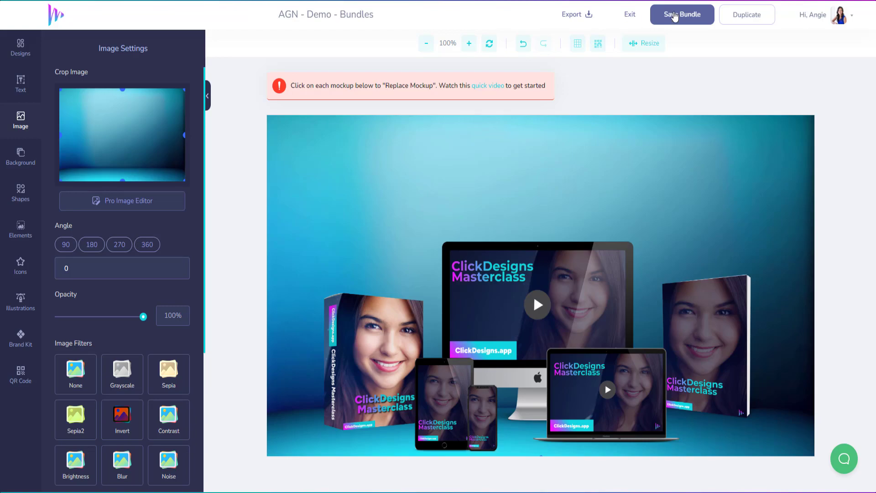
Save the bundle and export it as a PNG image
click(675, 15)
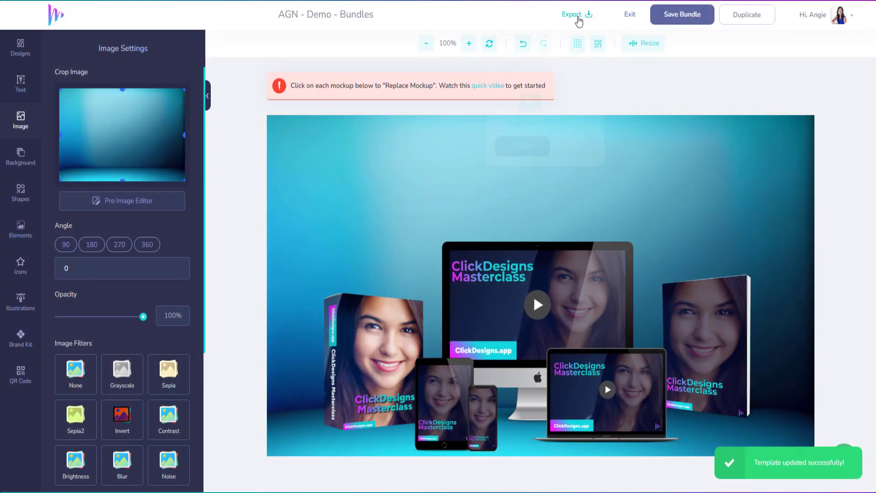
click(530, 154)
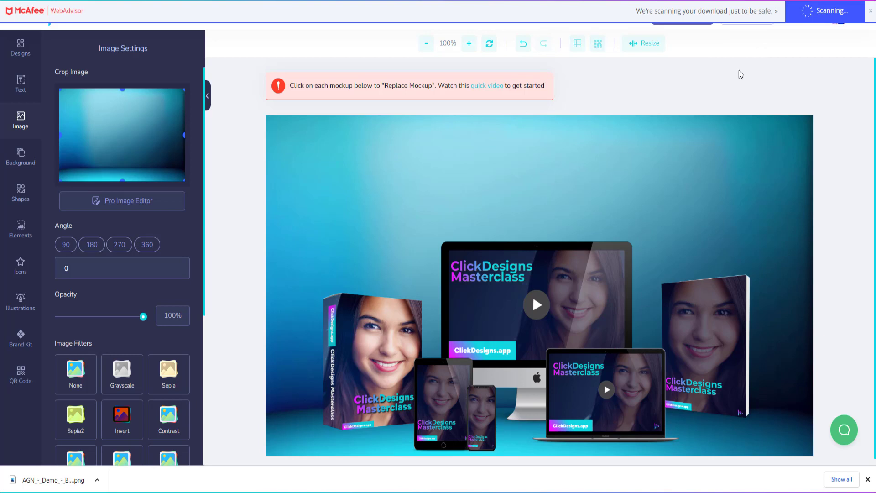
Duplicate the bundle design under the name "Demo - Backdrop 1"
click(736, 21)
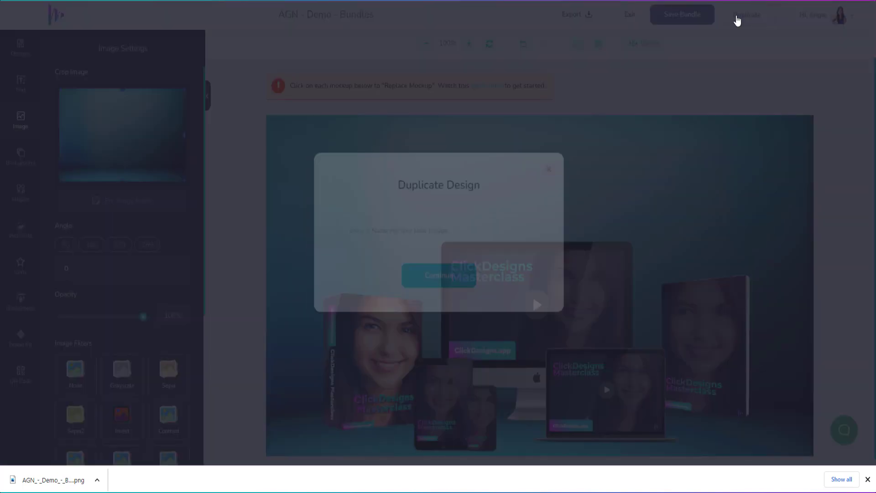
click(379, 234)
text(Demo - Backdrop 1)
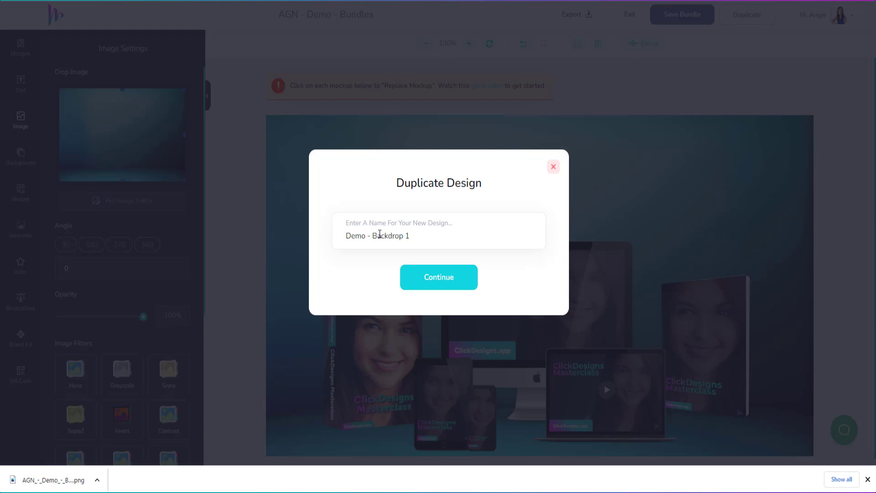
click(474, 280)
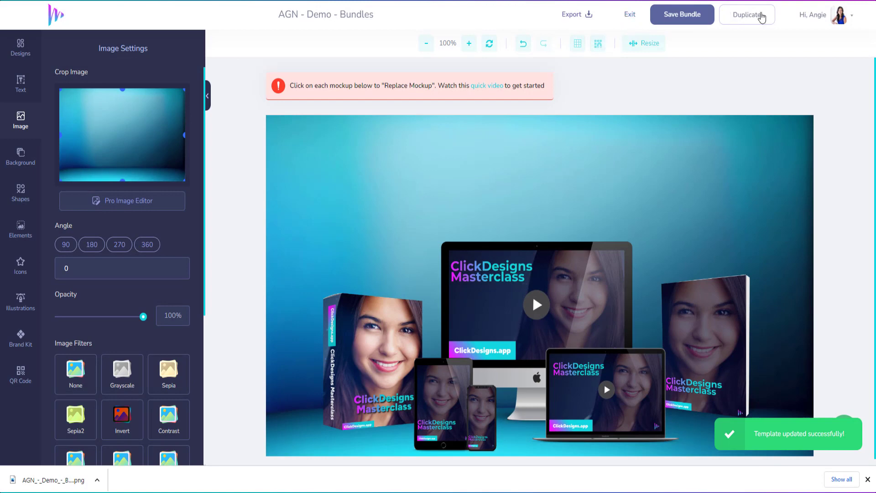
Exit the current design and open "Demo - Backdrop 1" for editing from the Bundles category of the saved designs
click(632, 16)
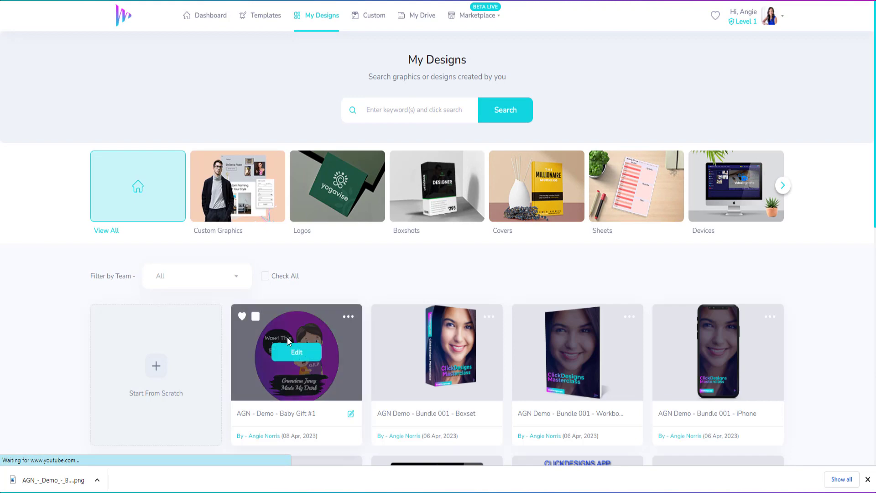
scroll(287, 338, down, 4)
scroll(319, 380, up, 5)
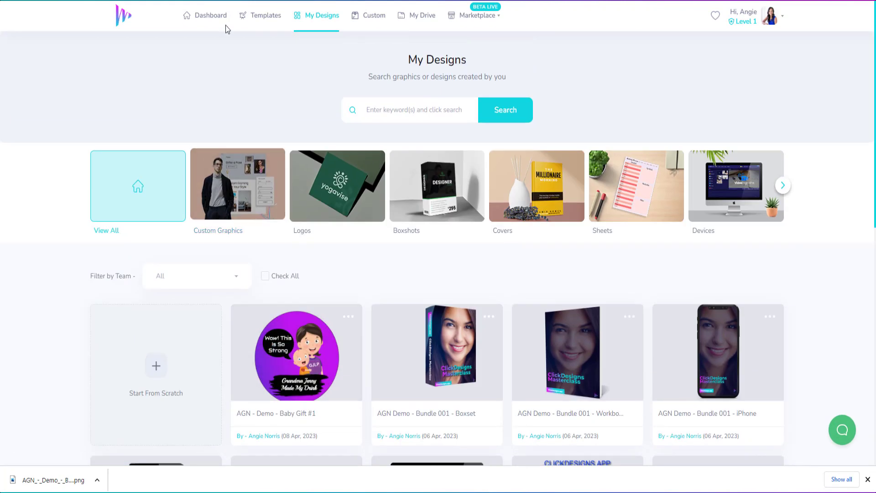
click(320, 17)
click(782, 187)
click(152, 201)
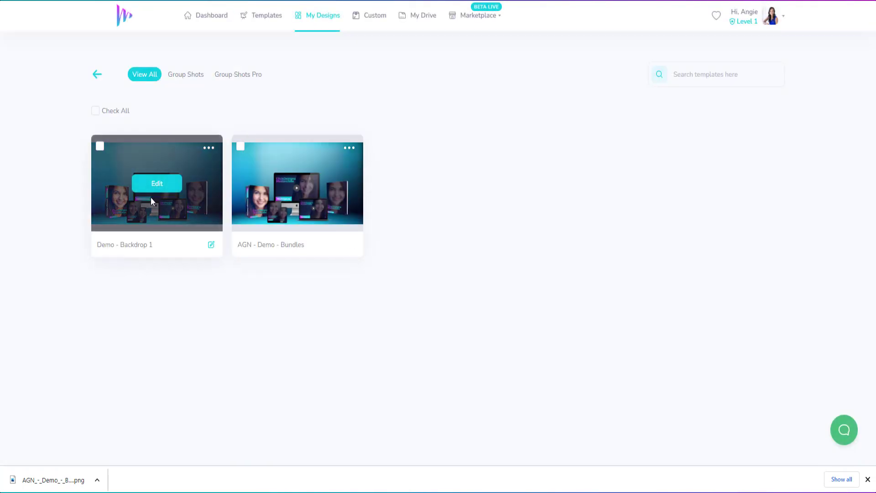
click(153, 186)
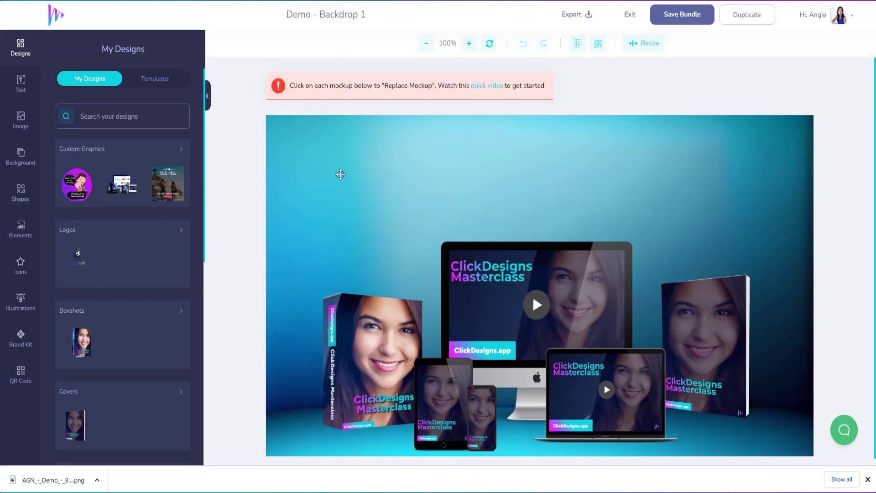
Add the purple and teal palm-leaf backdrop with the round podium from the image library's Backgrounds collection to the canvas
click(340, 174)
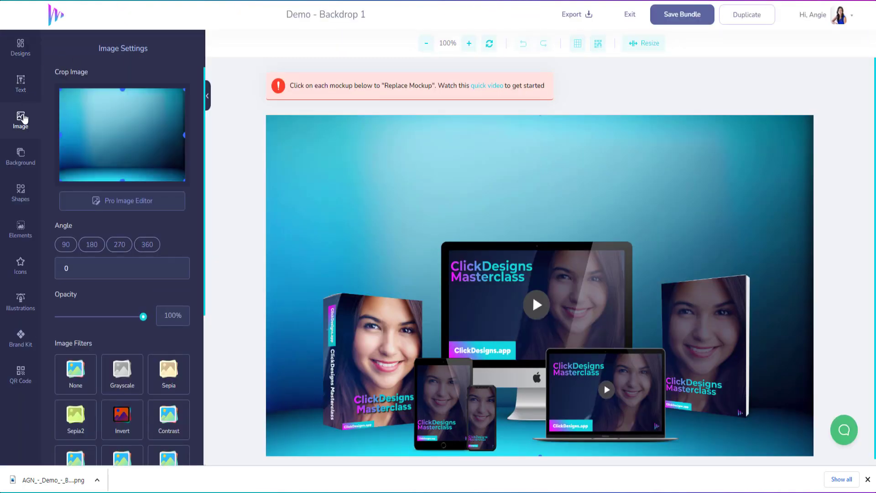
click(22, 121)
click(106, 189)
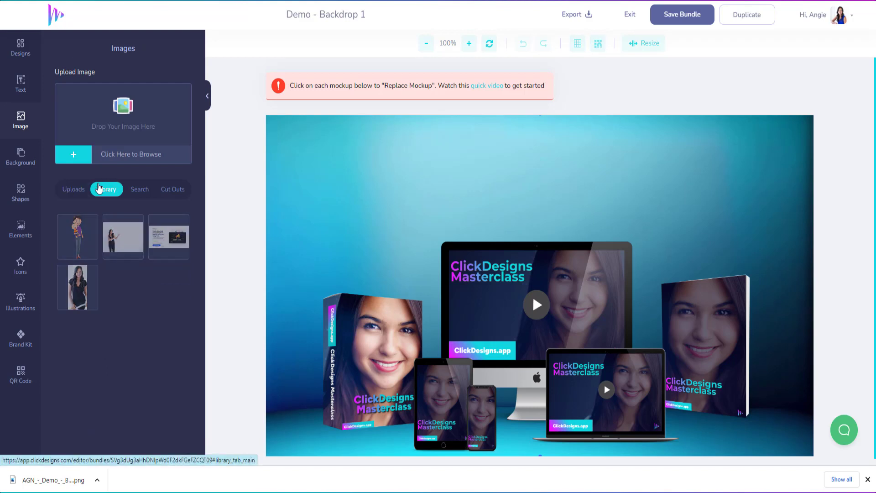
scroll(136, 307, down, 5)
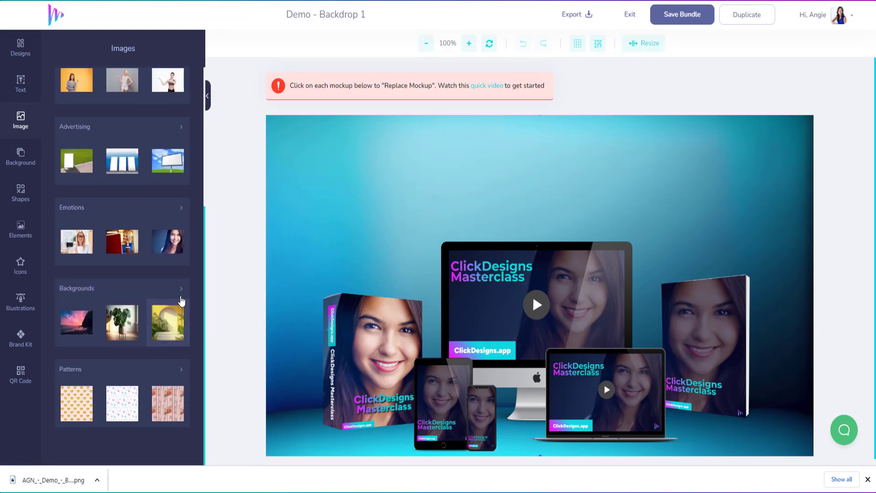
click(179, 295)
scroll(163, 353, down, 1)
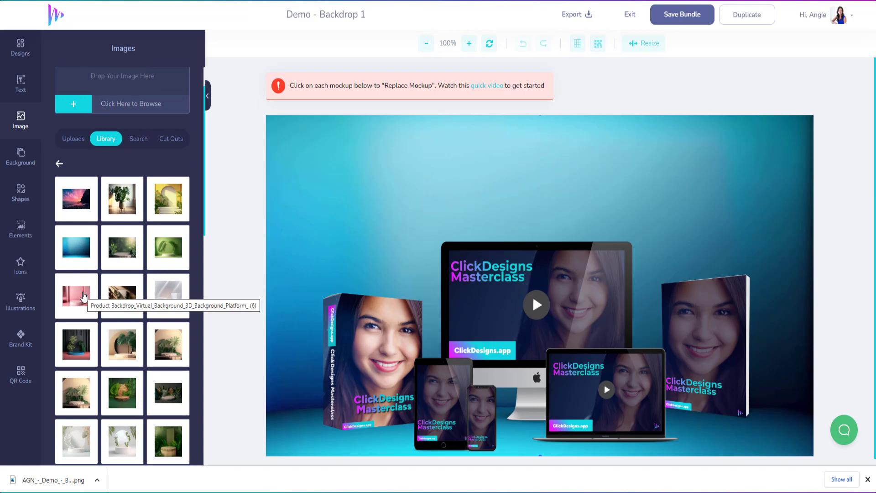
scroll(139, 343, down, 4)
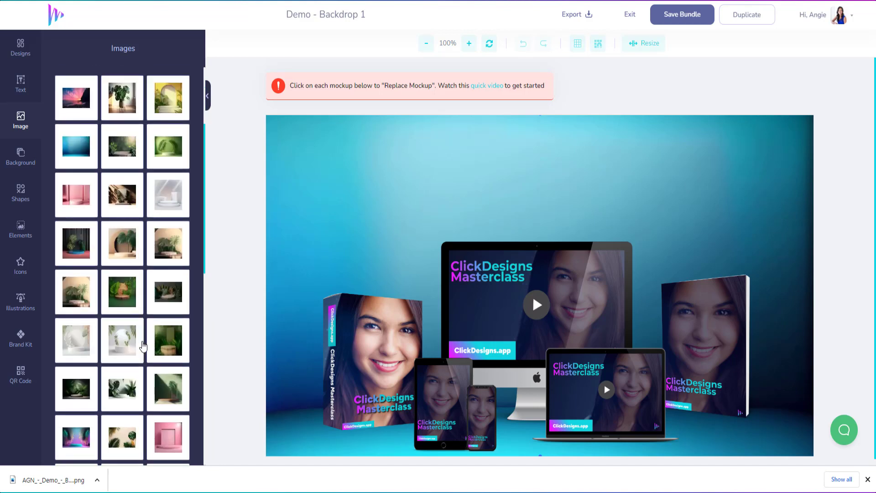
click(71, 341)
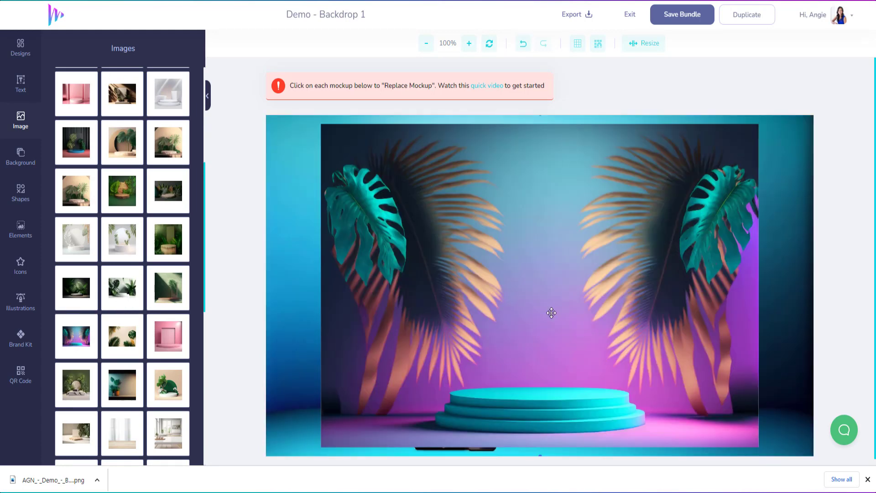
Align the palm-leaf backdrop with the canvas's upper-left corner and stretch its width and height to fill the whole canvas
drag(552, 311, 460, 276)
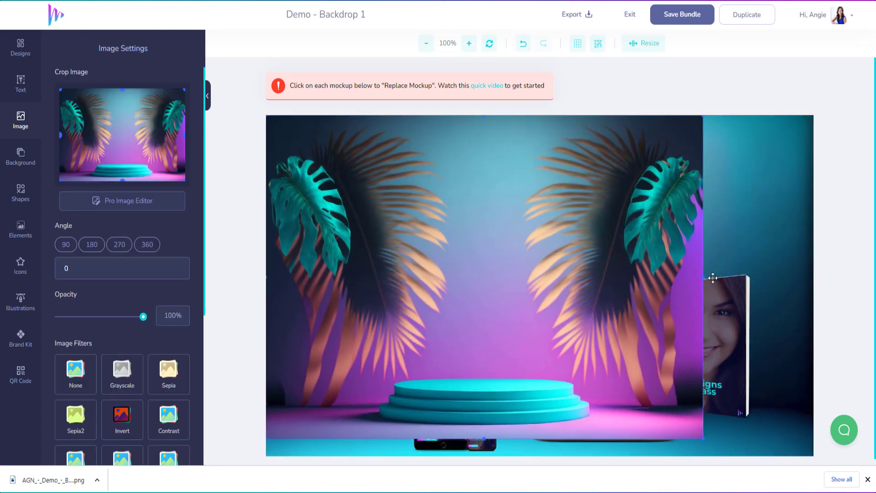
drag(704, 279, 814, 288)
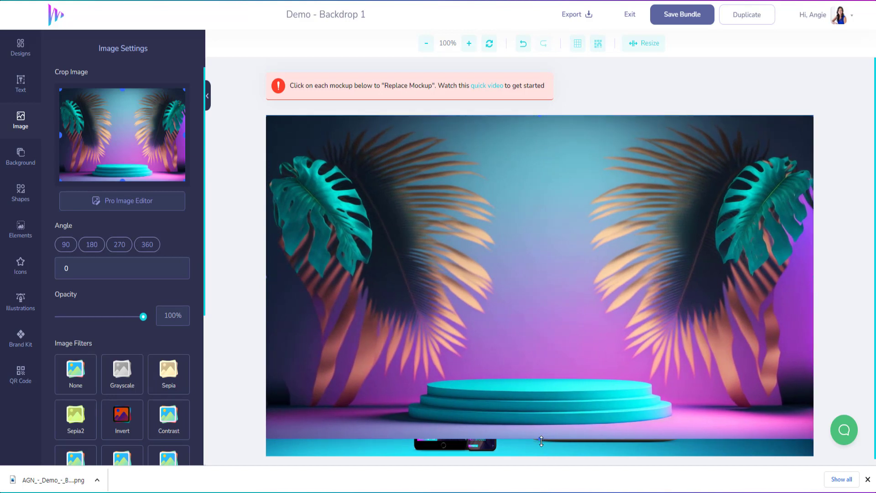
drag(542, 441, 543, 462)
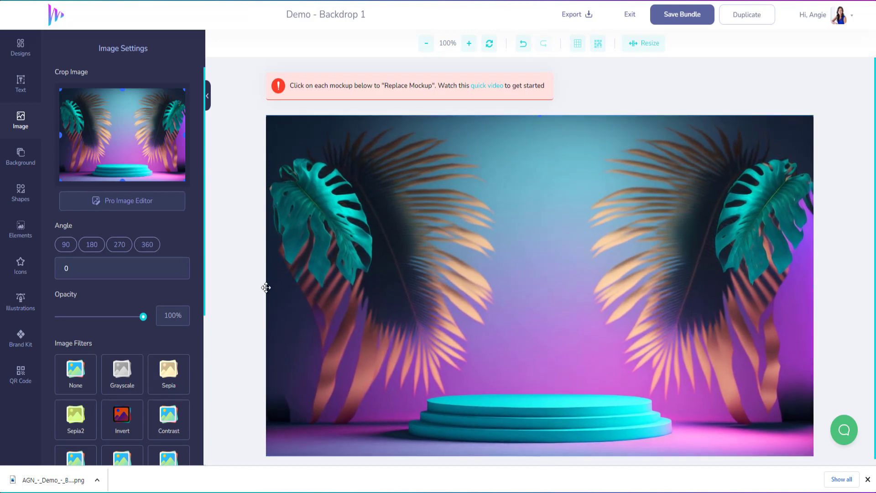
Send the palm-leaf backdrop backwards until it sits behind all the device, box and book mockups
right_click(438, 283)
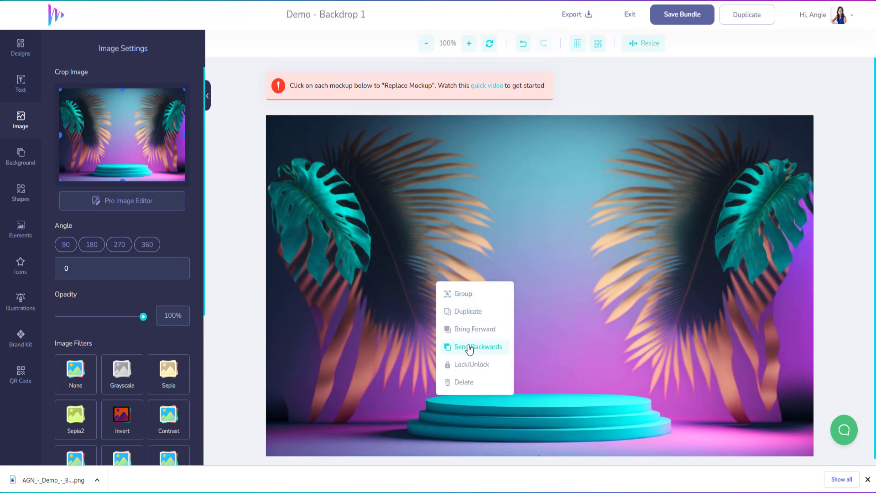
click(470, 349)
click(471, 349)
click(470, 349)
click(470, 349)
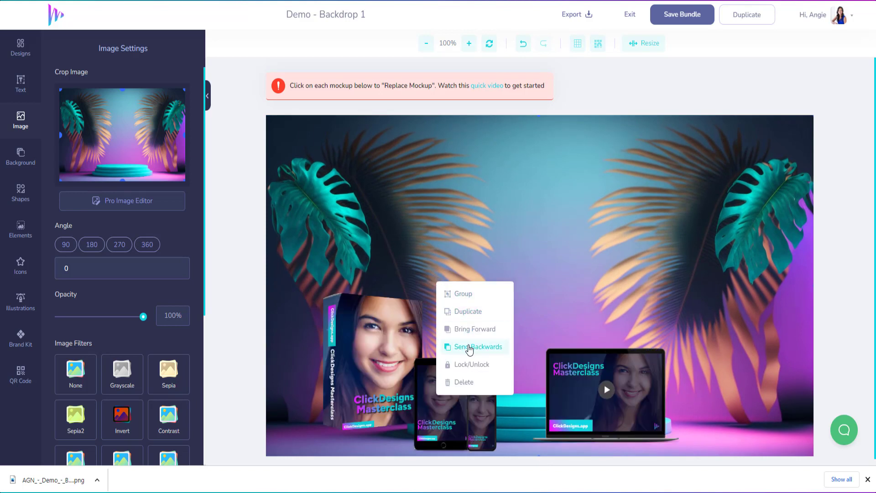
click(471, 350)
click(471, 349)
click(416, 163)
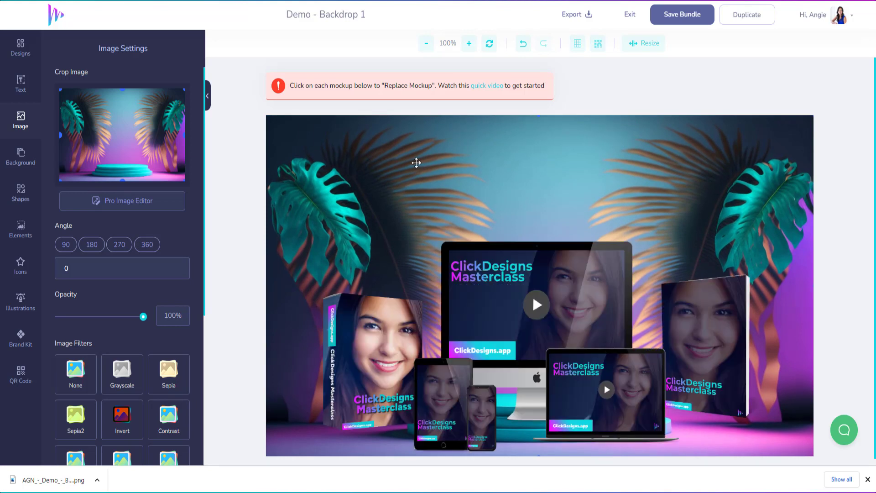
Raise the desktop monitor onto the podium, shift the laptop right and slightly down, and lower the box and book mockups around it
drag(529, 363, 521, 321)
click(527, 341)
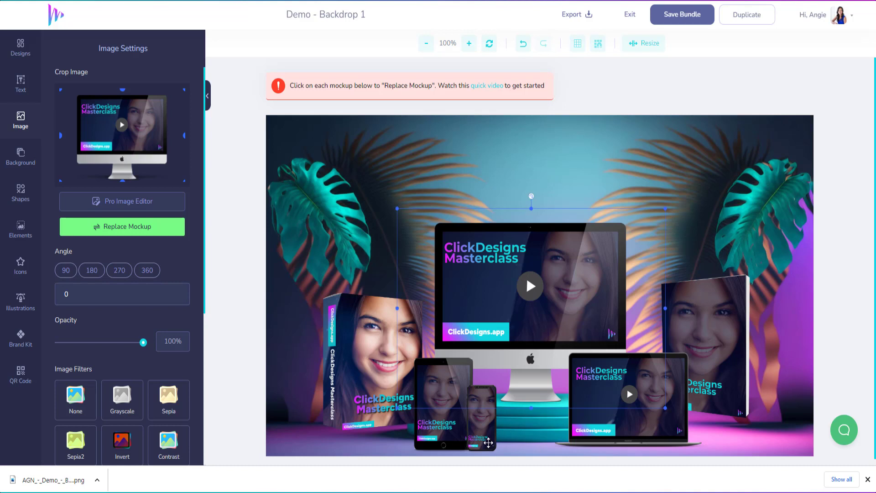
drag(356, 390, 353, 410)
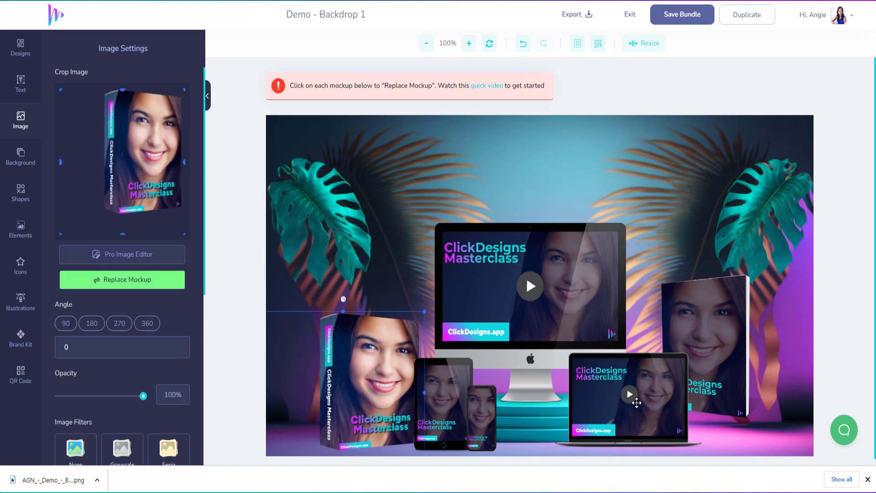
drag(673, 389, 671, 393)
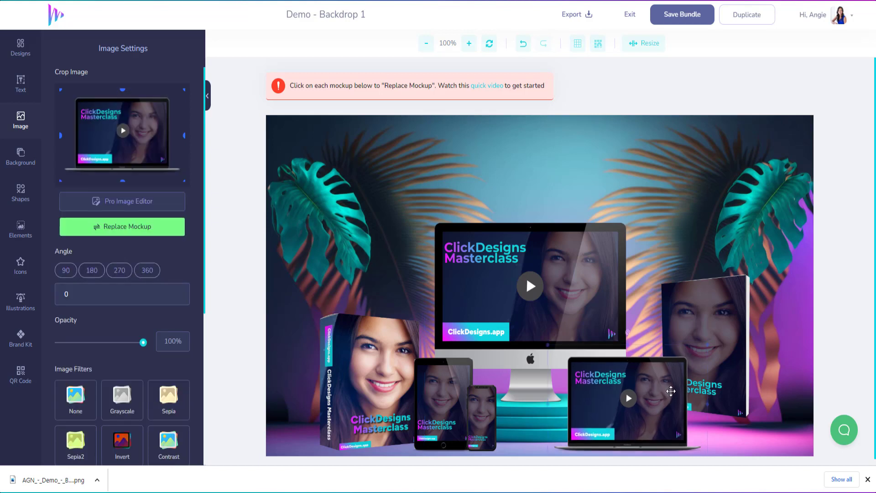
drag(720, 358, 728, 381)
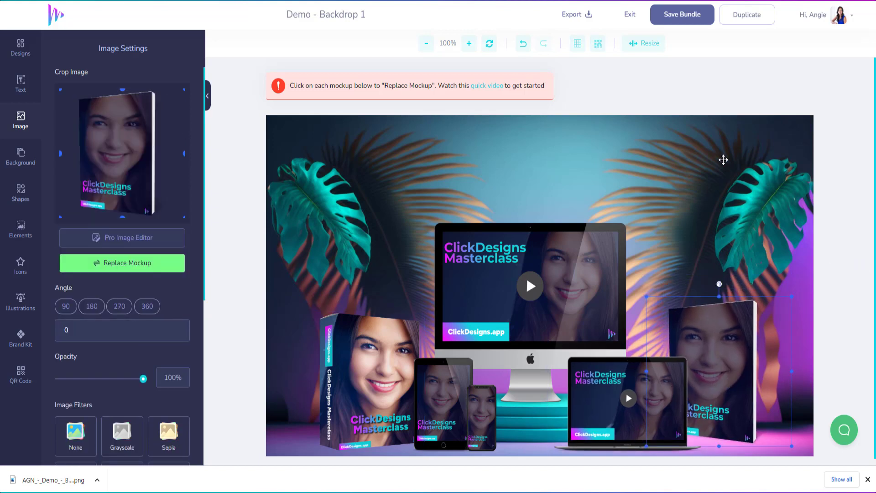
click(724, 159)
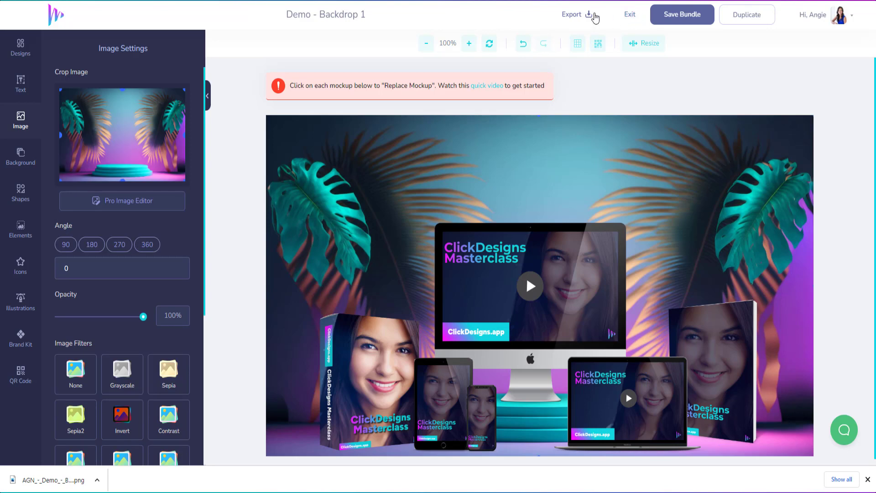
Save the bundle and export it as a PNG image at 96 DPI
click(673, 15)
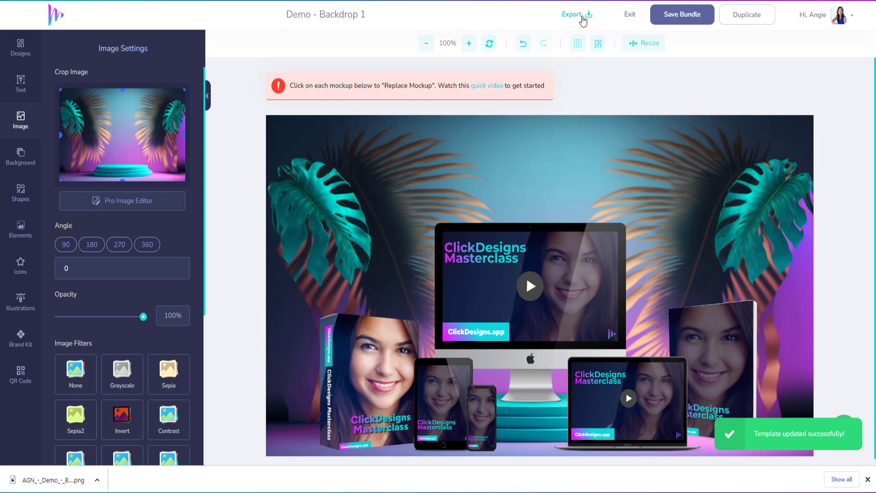
click(587, 17)
click(516, 150)
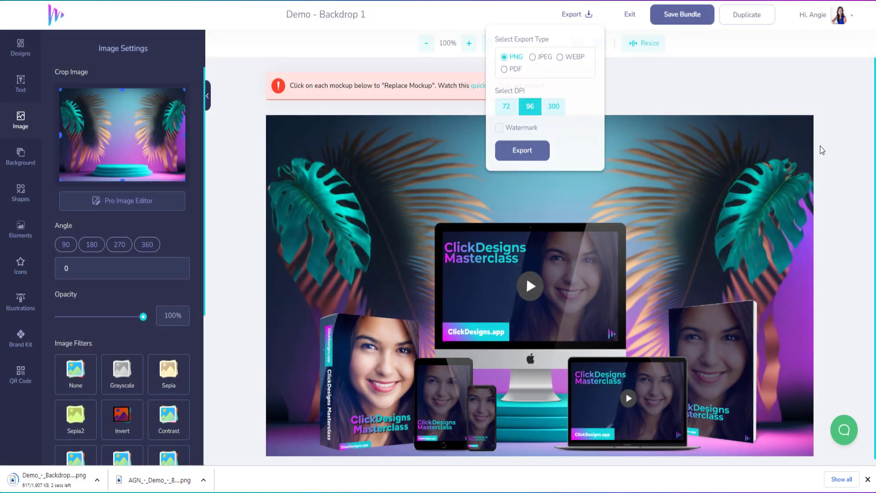
click(822, 146)
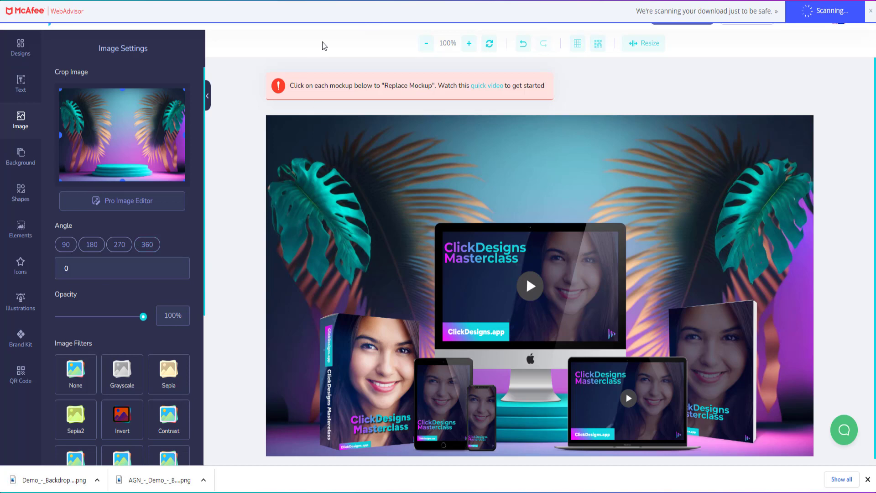
Duplicate the palm-leaf design under the name "Demo - Backdrop 2"
click(772, 18)
click(434, 235)
text(Demo - Backdrop 2)
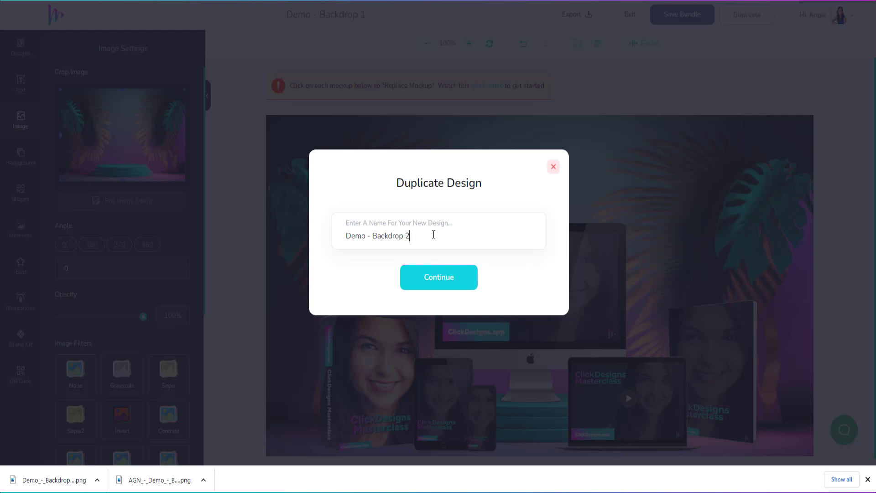
click(430, 276)
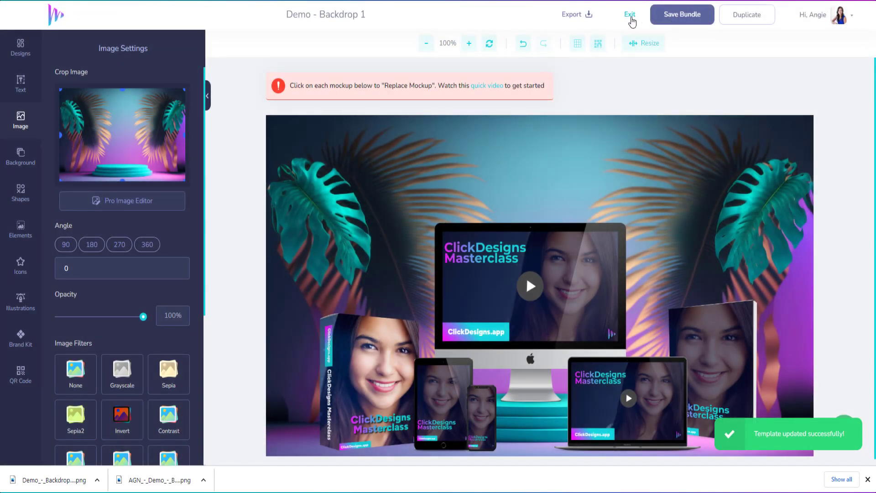
Exit the current design and open "Demo - Backdrop 2" for editing from the Bundles category of the saved designs
click(631, 16)
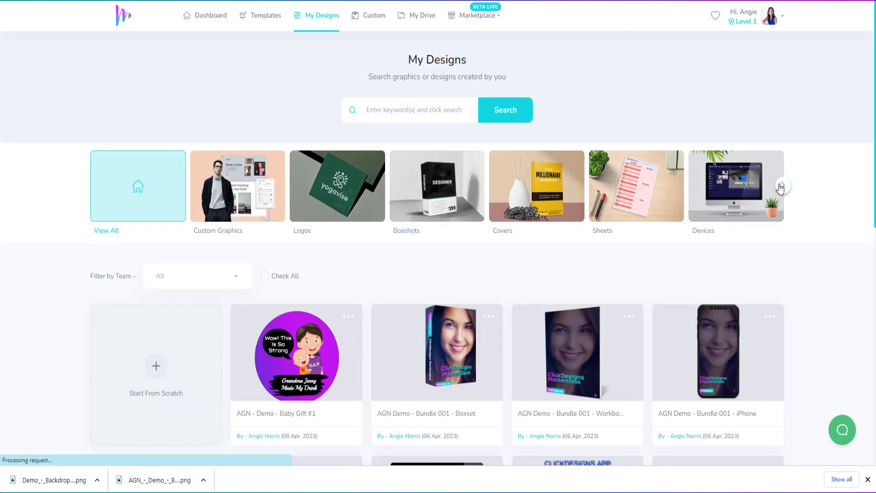
click(783, 185)
click(783, 188)
click(783, 188)
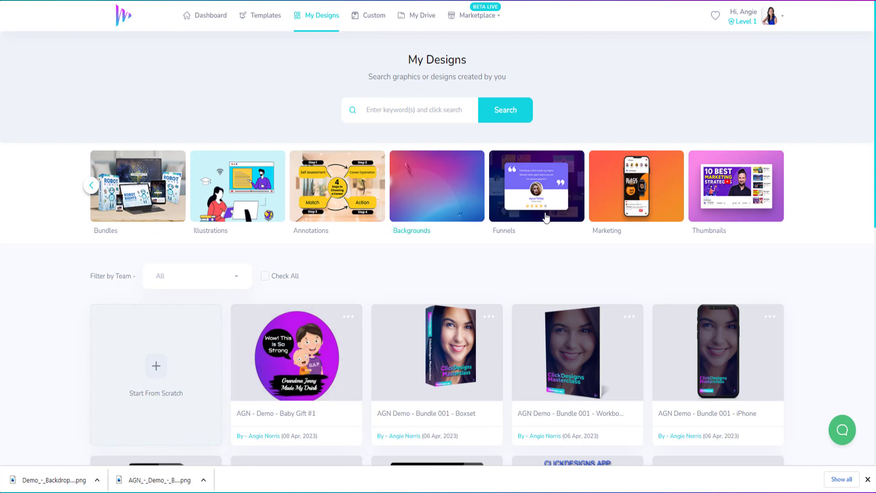
click(183, 194)
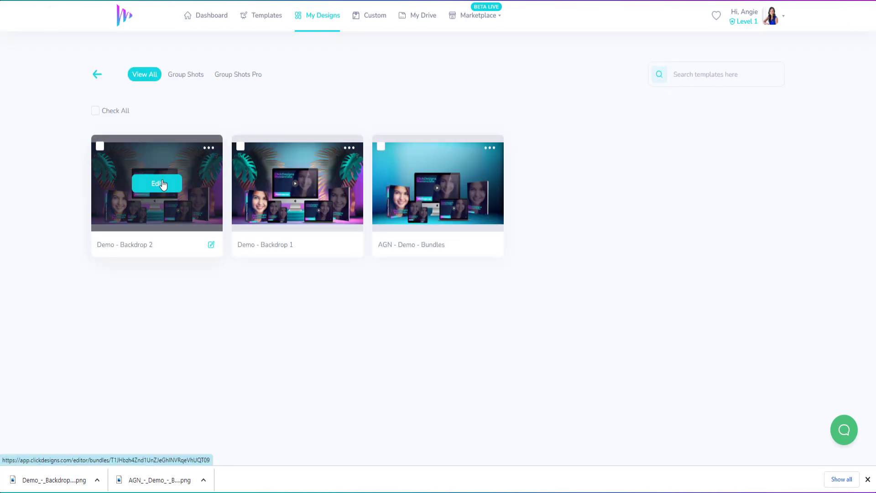
click(163, 185)
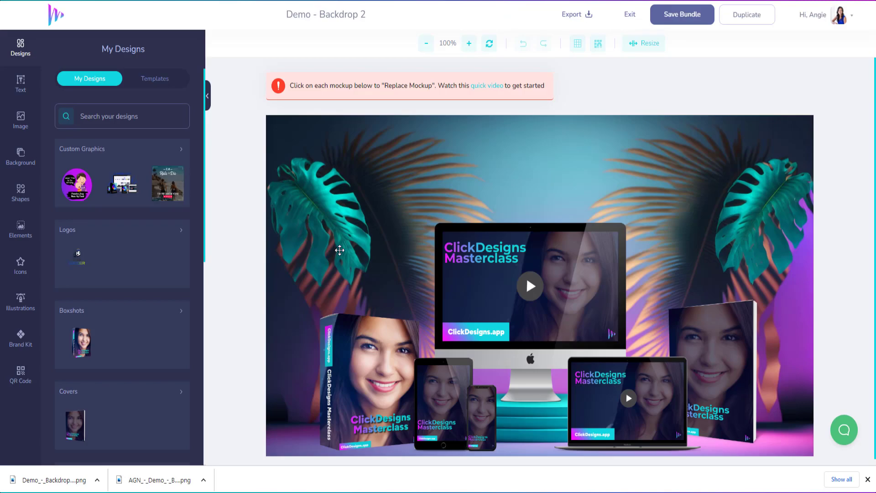
Delete the palm-leaf backdrop and the blue backdrop beneath it from the canvas
click(638, 128)
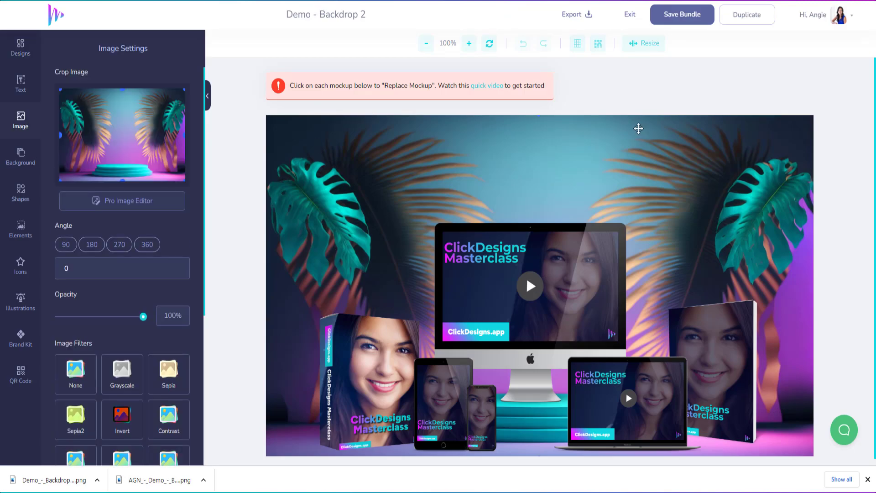
key(Delete)
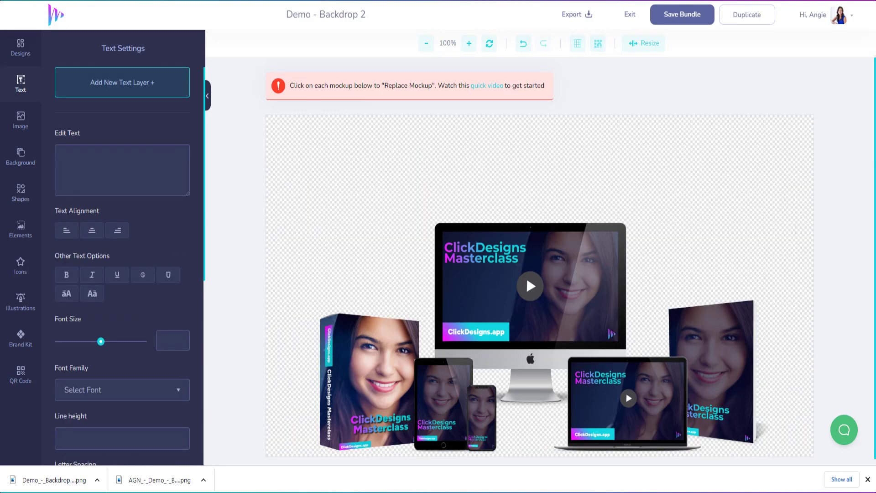
Open the Backgrounds category of the image library
click(21, 157)
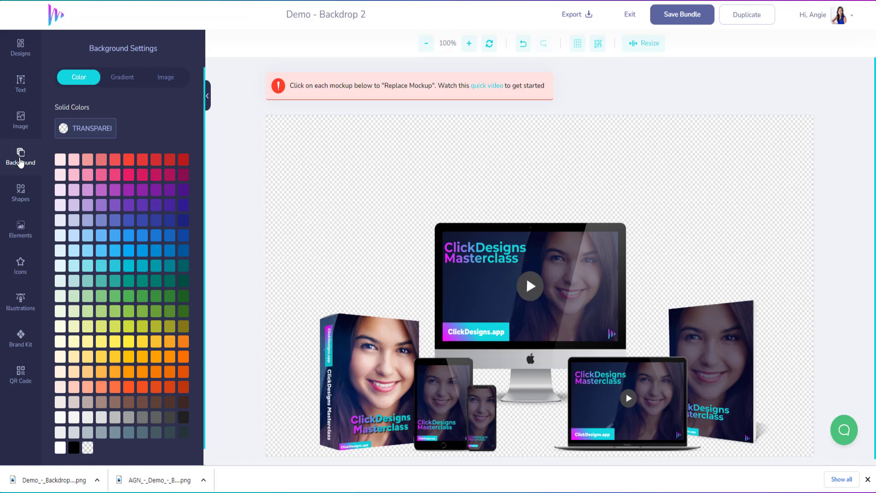
click(20, 126)
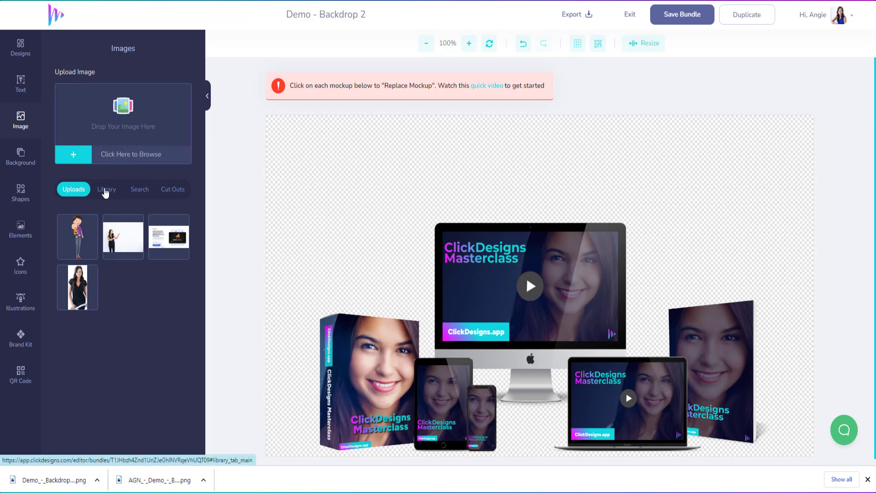
click(106, 190)
scroll(118, 367, down, 4)
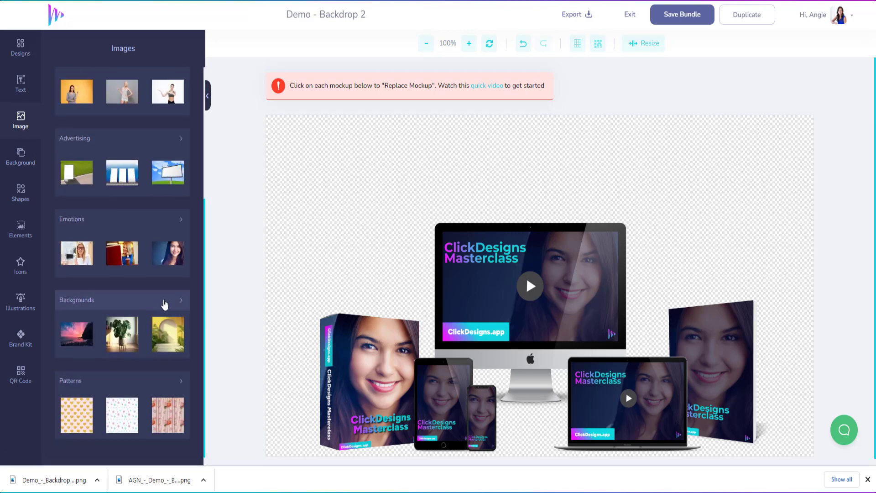
click(164, 303)
Add the image of a blurred room with a white wooden tabletop from the Backgrounds category to the canvas
scroll(160, 361, down, 10)
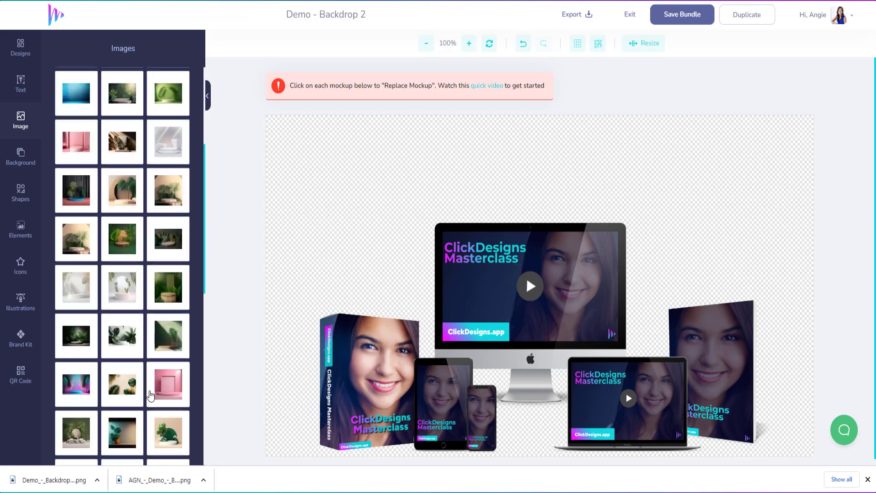
scroll(151, 400, down, 3)
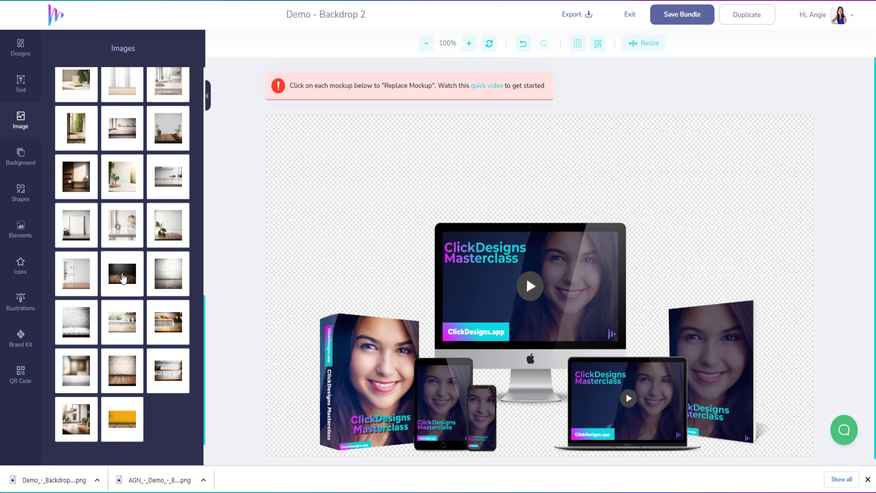
scroll(156, 401, down, 2)
click(122, 418)
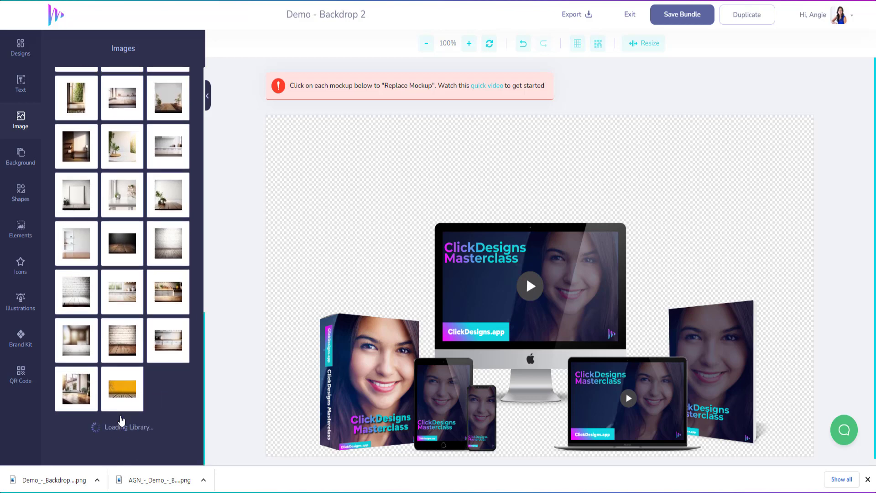
scroll(165, 340, down, 6)
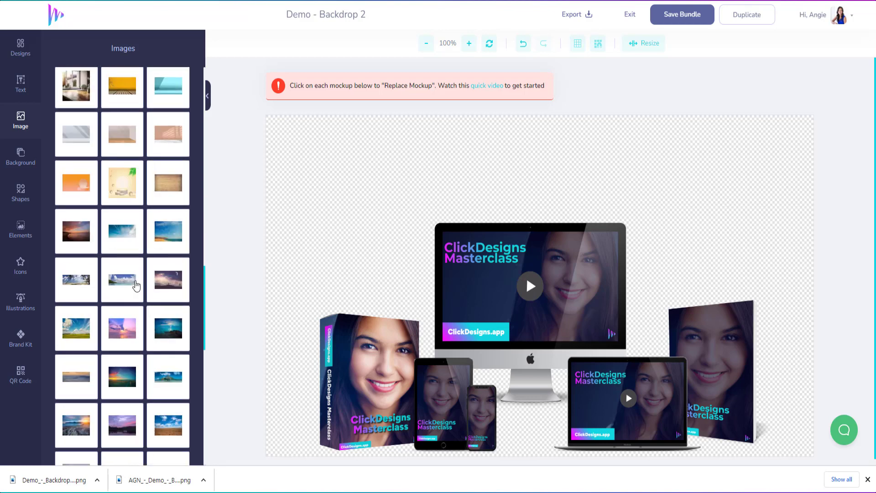
scroll(163, 325, down, 1)
scroll(162, 325, down, 2)
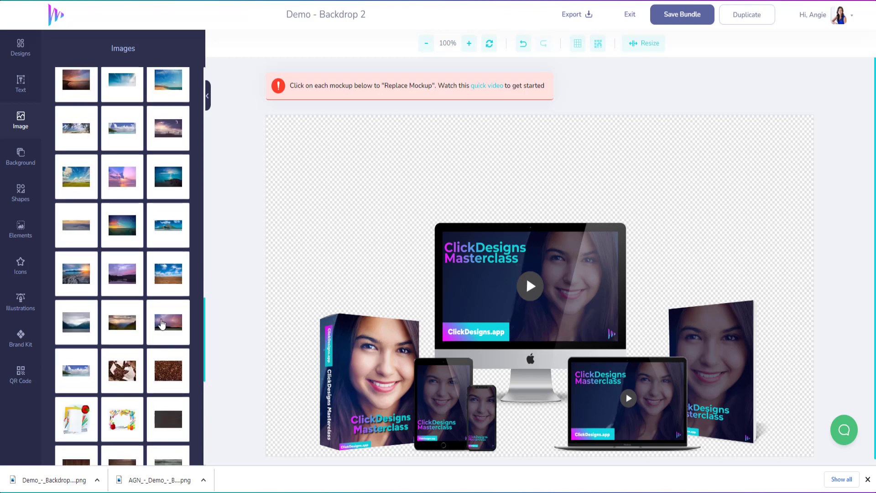
scroll(167, 338, down, 7)
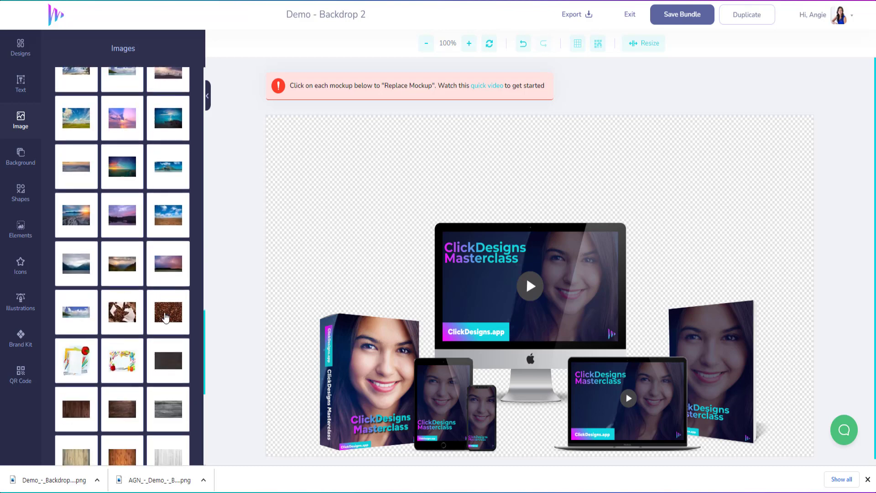
scroll(168, 359, up, 10)
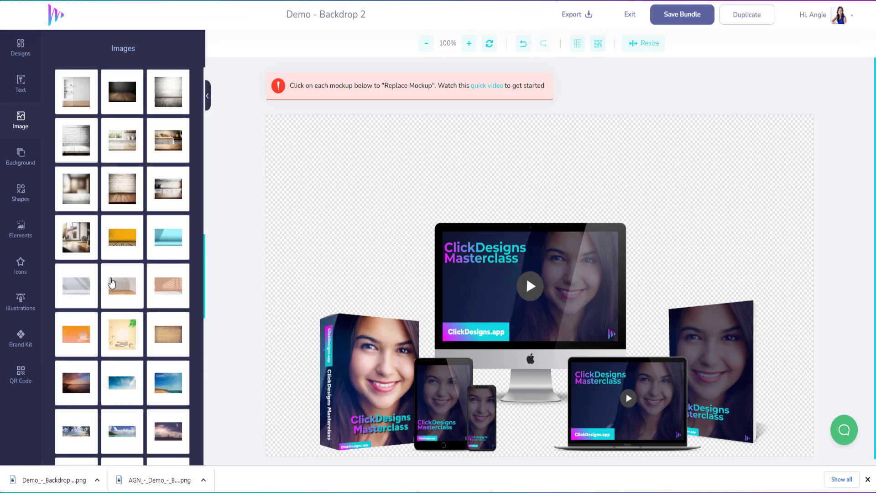
click(85, 201)
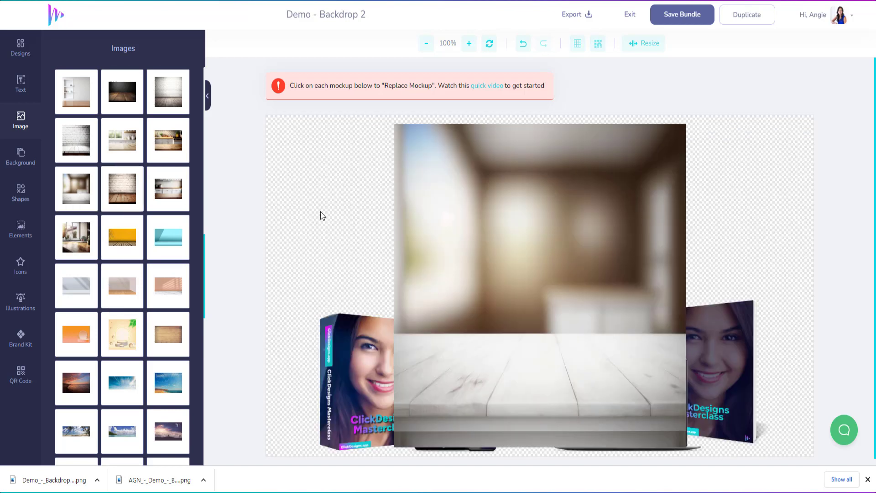
Send the tabletop backdrop backwards until it sits behind all the product mockups
click(474, 282)
right_click(474, 282)
click(516, 352)
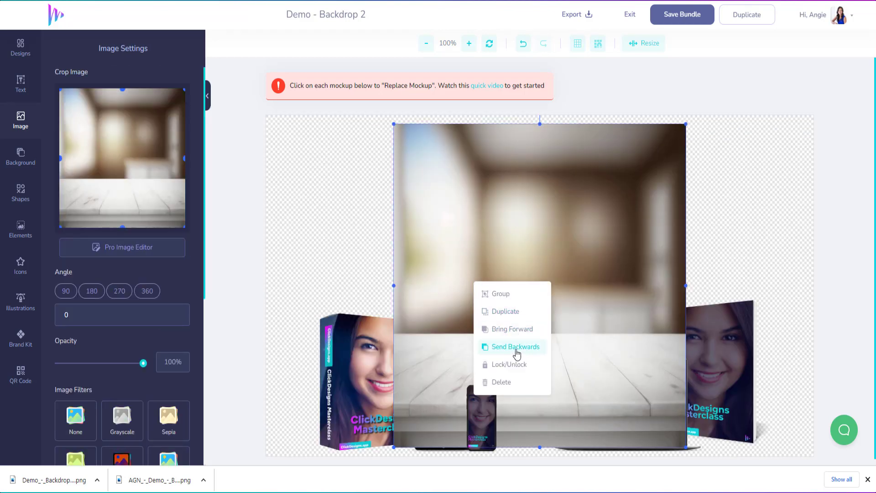
click(516, 352)
click(516, 352)
click(516, 352)
click(516, 351)
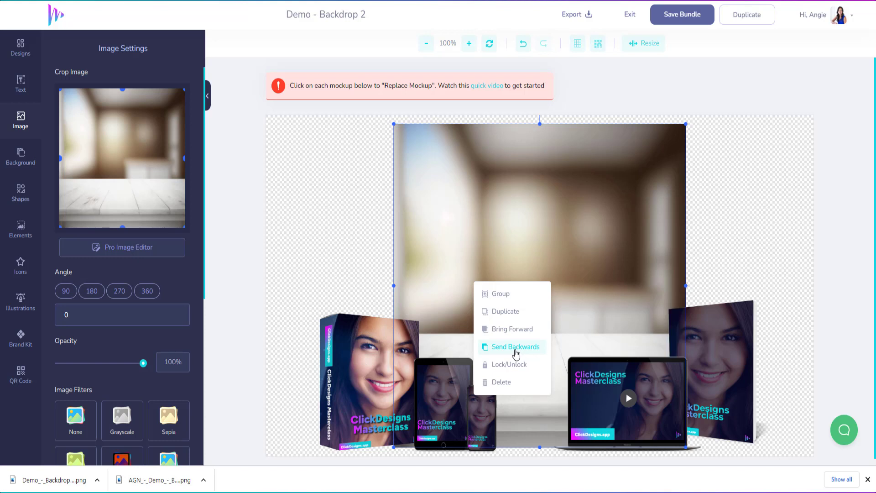
click(516, 352)
Align the tabletop backdrop with the canvas's upper-left corner and stretch it to fill the whole canvas
drag(512, 159, 378, 147)
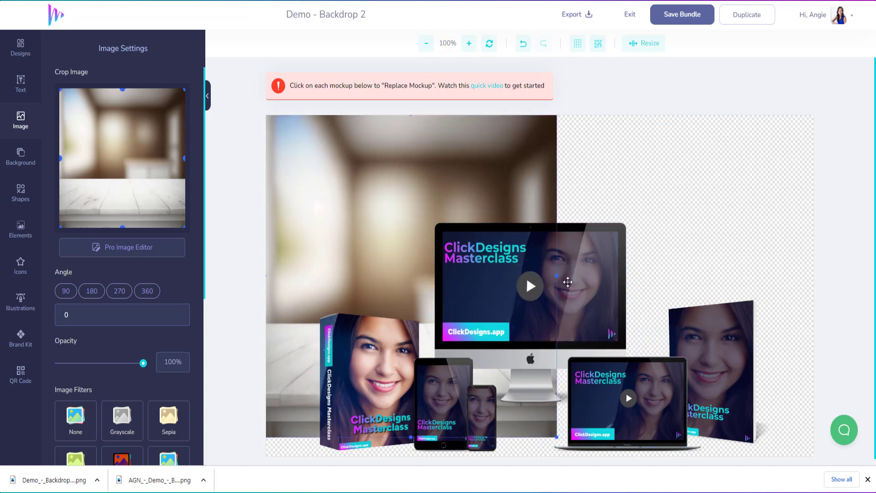
drag(557, 276, 818, 276)
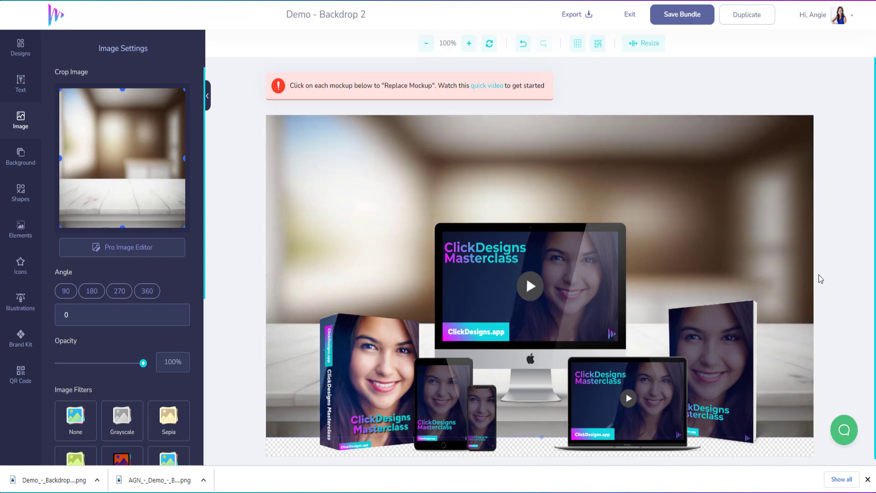
drag(541, 436, 546, 464)
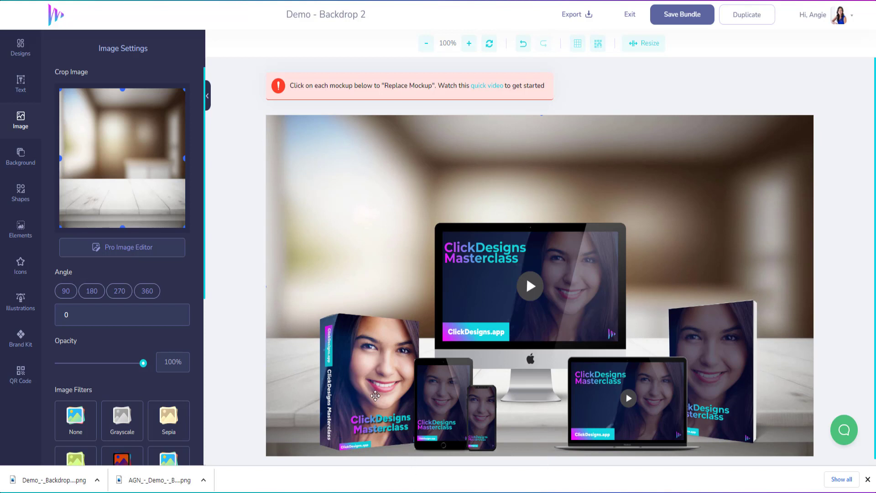
Try to group all the product mockups and move them together as one object
click(375, 397)
click(440, 394)
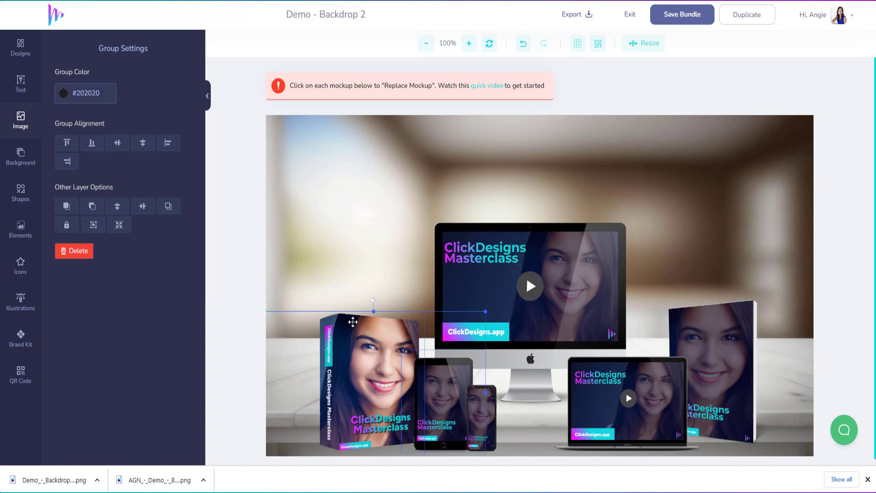
click(309, 219)
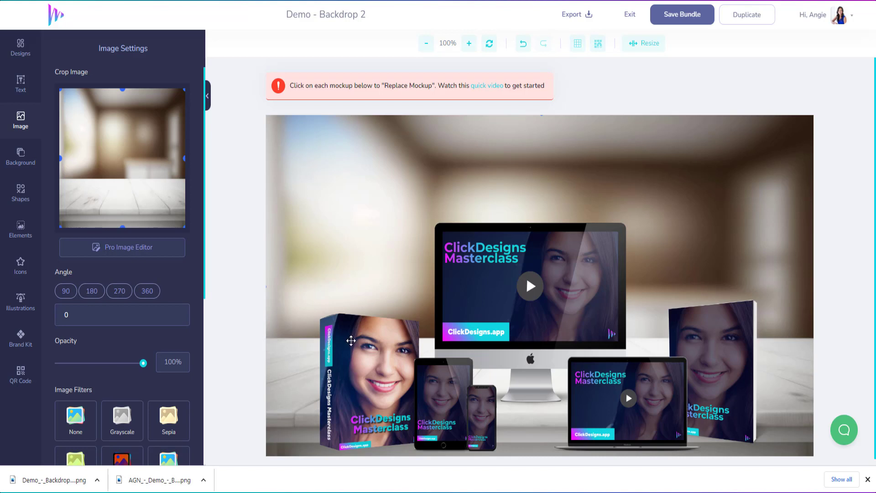
click(351, 341)
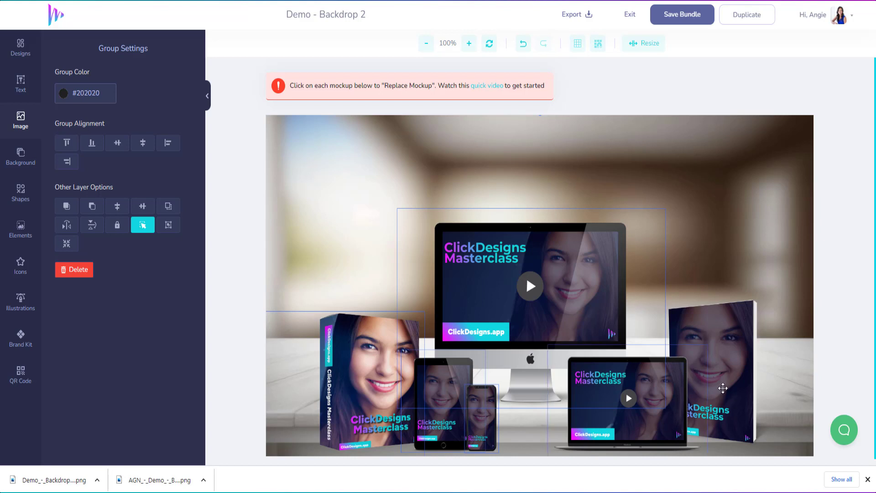
right_click(727, 371)
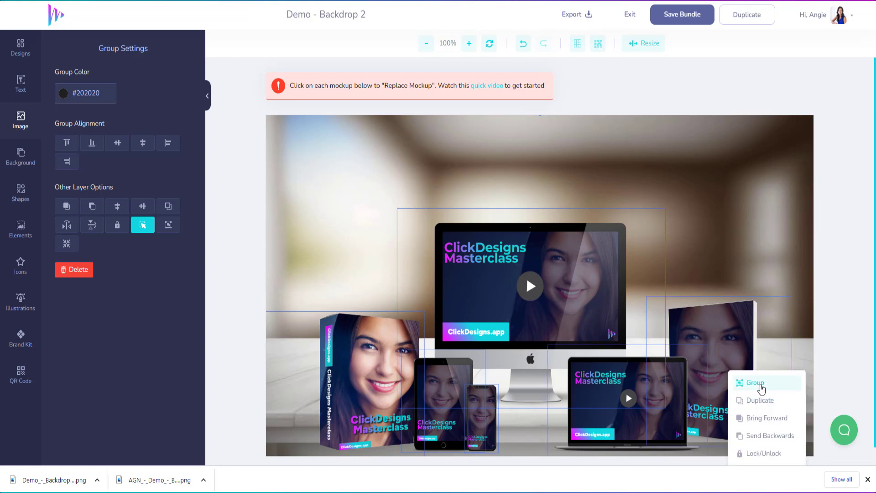
click(754, 387)
mouse_move(610, 407)
mouse_down()
mouse_move(581, 274)
mouse_move(645, 376)
mouse_move(587, 420)
mouse_move(621, 386)
mouse_move(609, 405)
mouse_up()
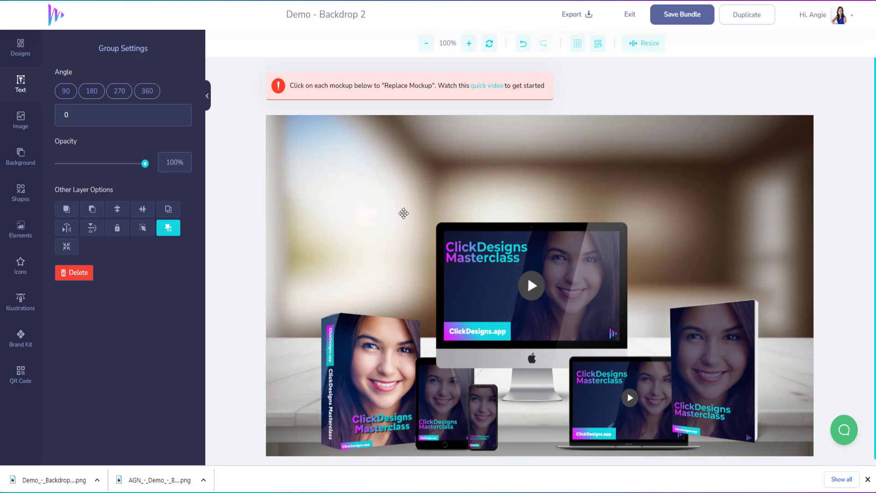
Ungroup the grouped mockups and clear the selection
right_click(405, 213)
click(440, 228)
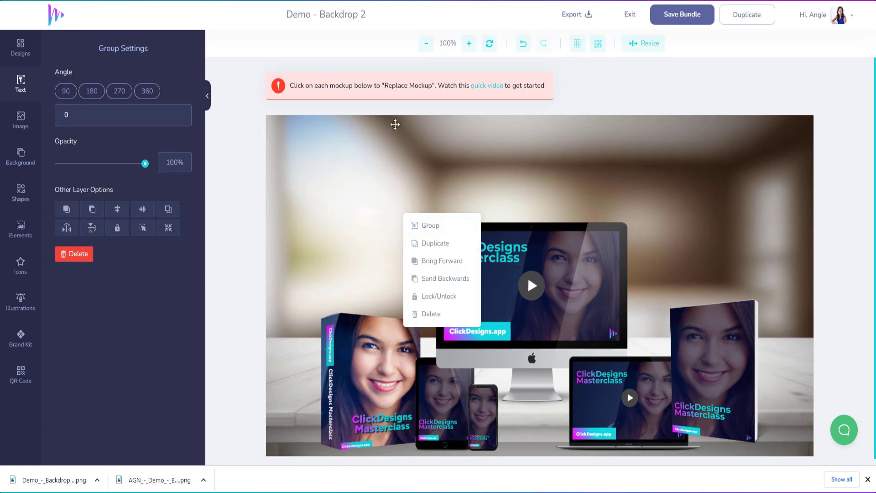
click(851, 184)
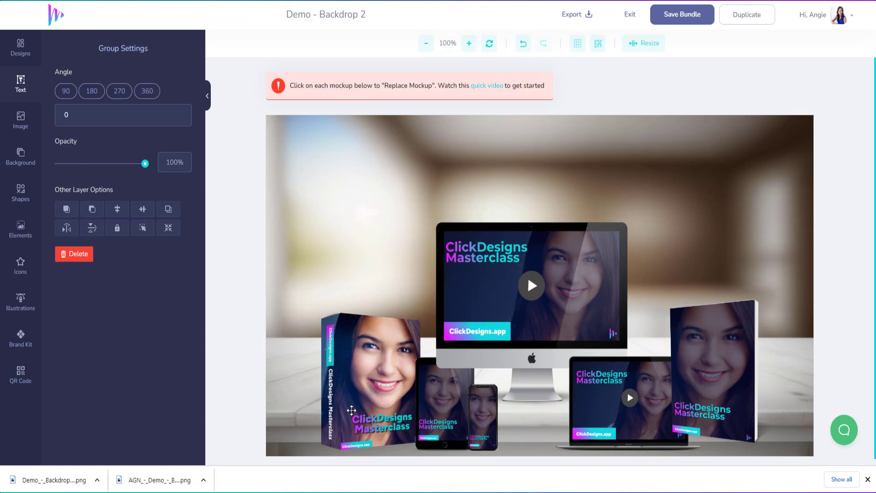
click(375, 209)
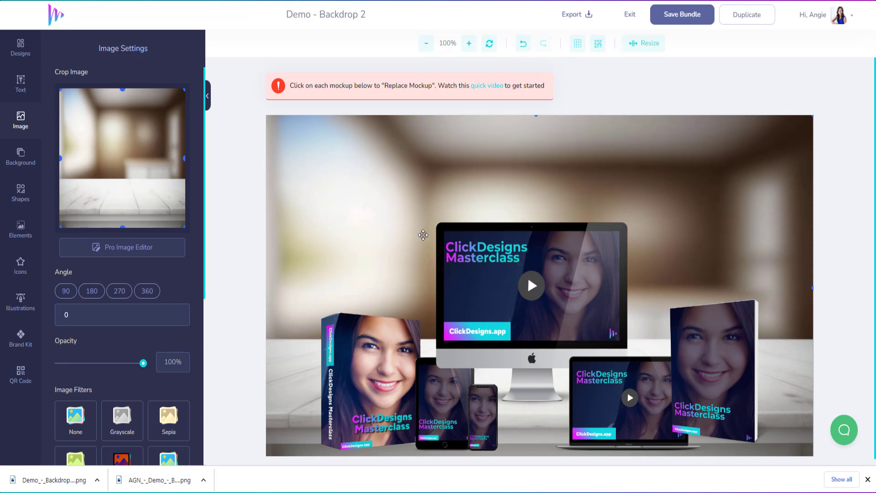
Select all the product mockups without the backdrop and move them up together onto the tabletop
click(357, 365)
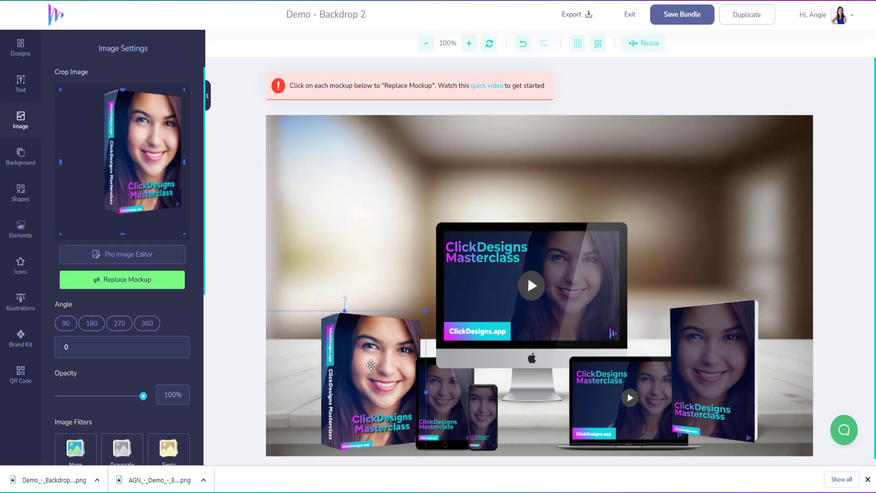
click(481, 414)
click(532, 262)
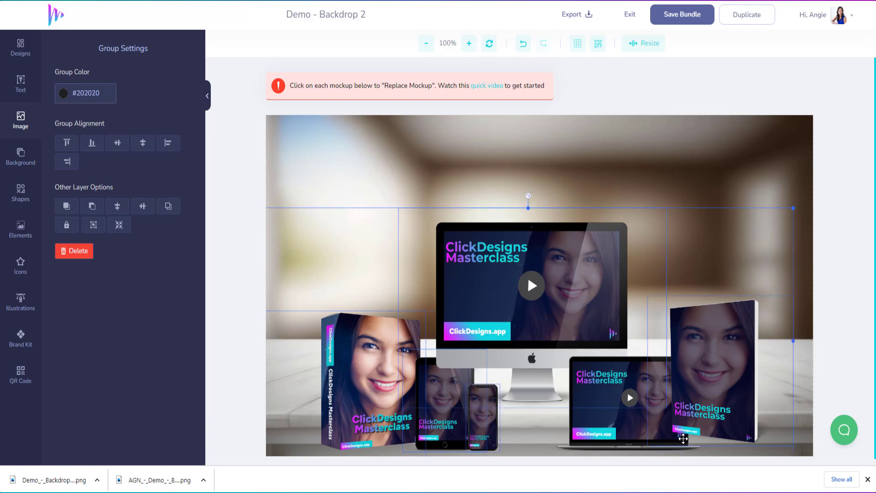
shift+click(702, 326)
mouse_move(700, 334)
mouse_down()
mouse_move(693, 309)
mouse_move(702, 317)
mouse_up()
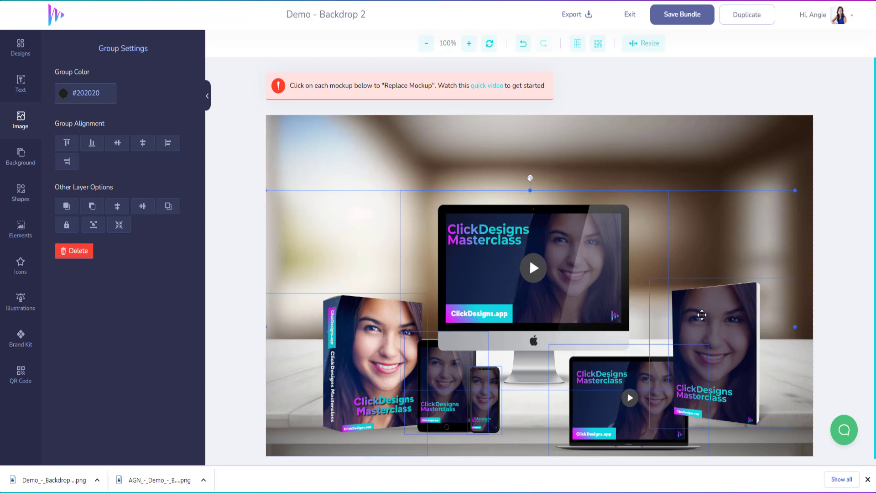
drag(705, 317, 721, 268)
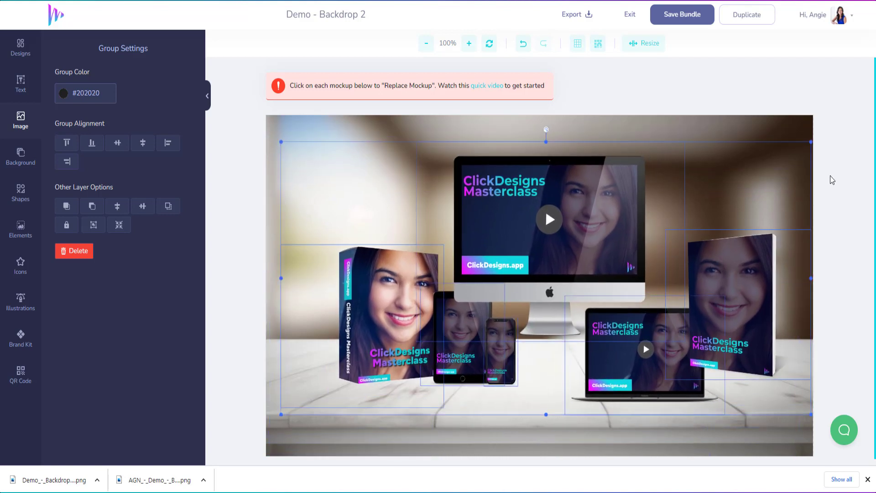
click(795, 124)
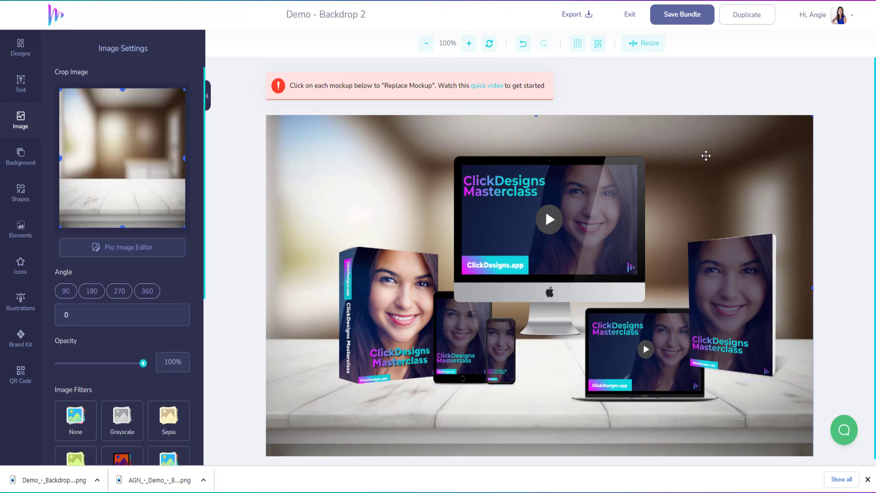
Reposition the desktop monitor, software box and tablet on the tabletop, and bring the tablet forward in front of the box
drag(596, 213, 585, 252)
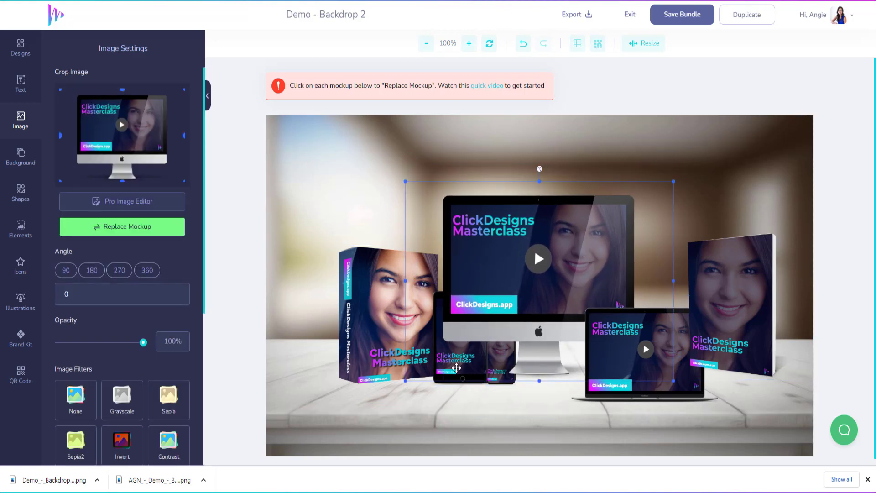
drag(388, 323, 376, 341)
drag(452, 368, 449, 392)
right_click(451, 393)
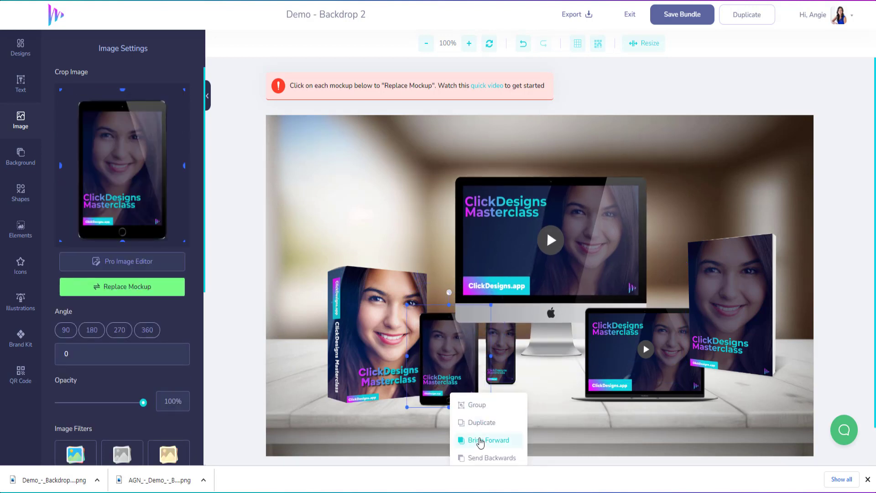
click(480, 441)
Bring the phone forward and place it in front of the tablet's lower-right corner
click(501, 345)
right_click(501, 349)
click(491, 376)
right_click(492, 376)
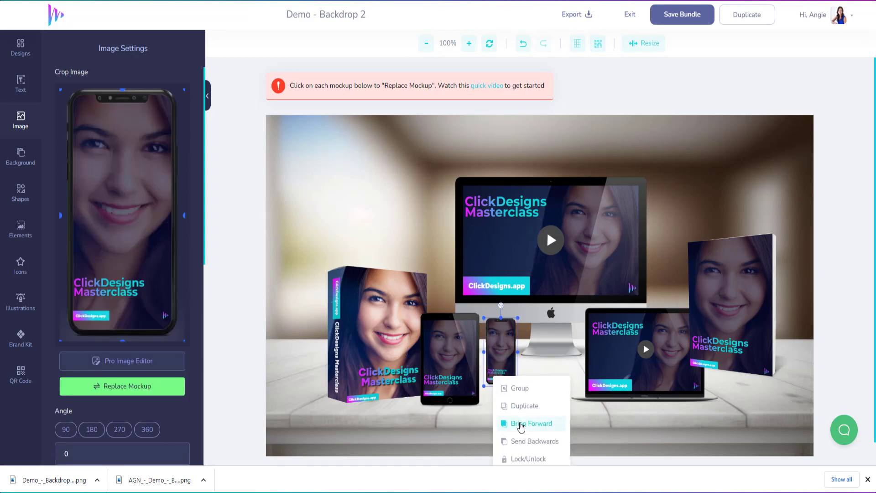
drag(503, 351, 492, 379)
Shift the desktop monitor, laptop and book left and slightly down to tighten the arrangement
drag(570, 252, 550, 271)
drag(689, 381, 670, 385)
drag(758, 336, 732, 342)
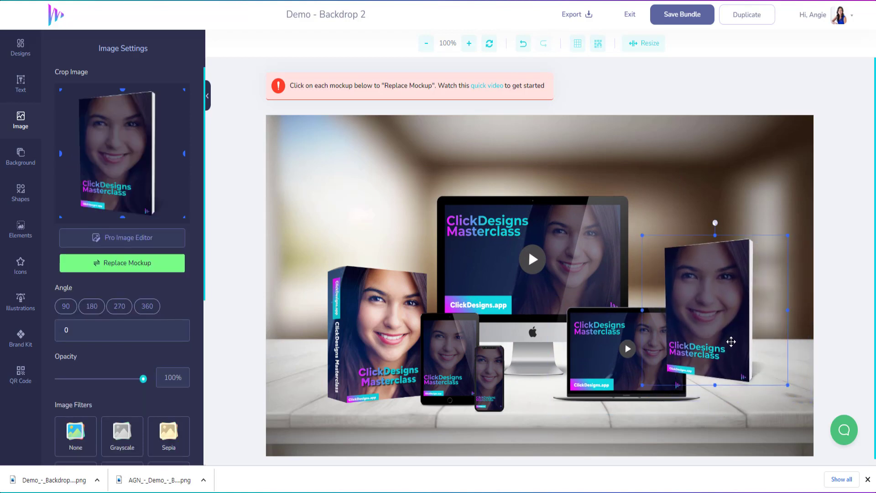
Send the book behind the laptop and move it left, closer to the desktop monitor
right_click(731, 342)
click(773, 407)
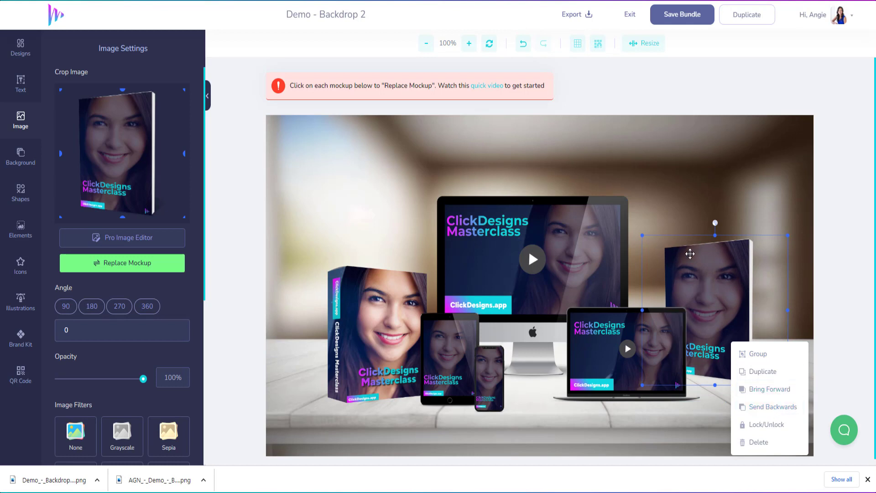
click(720, 279)
drag(726, 288, 710, 288)
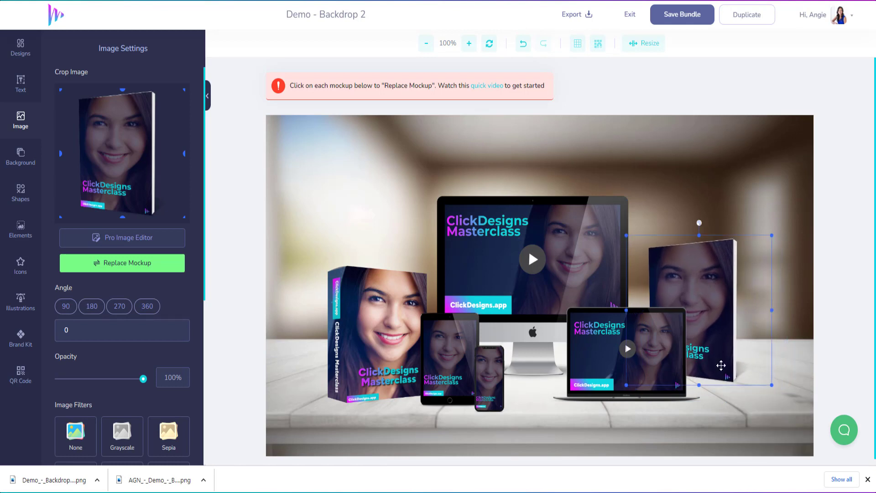
Move the book slightly right so that more of it shows beside the laptop, and deselect it
drag(711, 352, 721, 352)
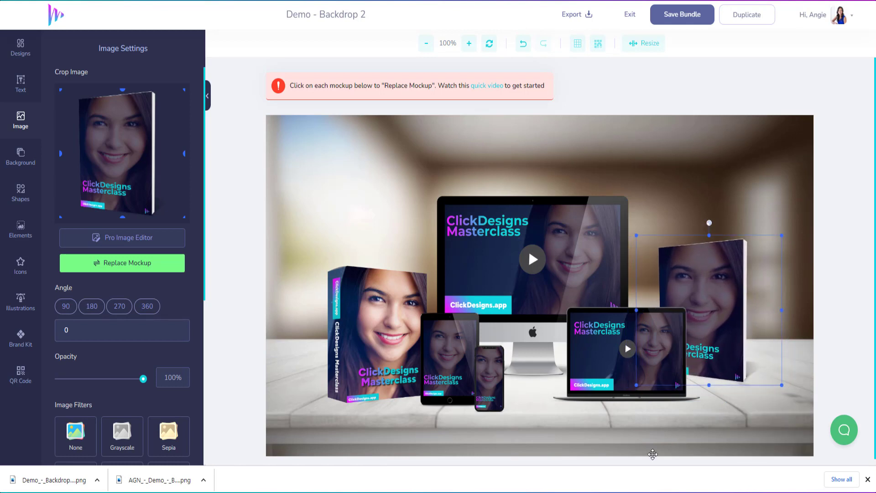
click(757, 133)
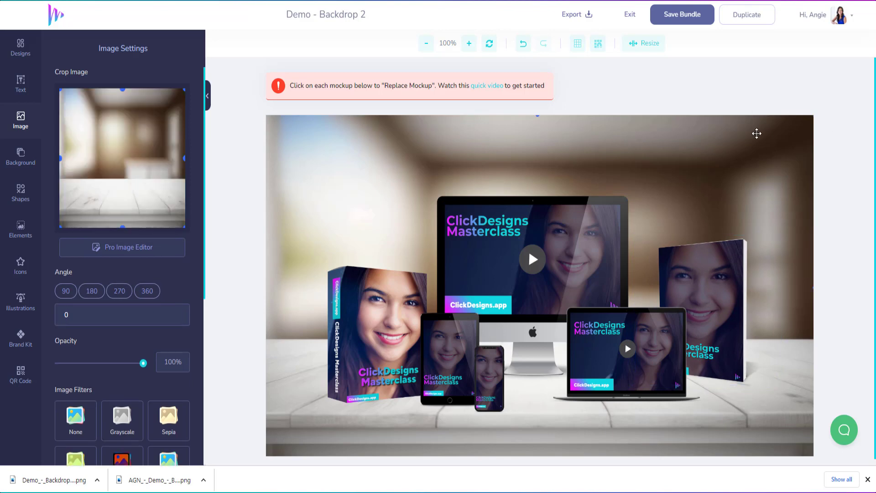
Save the bundle and export it as a PNG at 96 DPI without a watermark, and exit the design
click(669, 17)
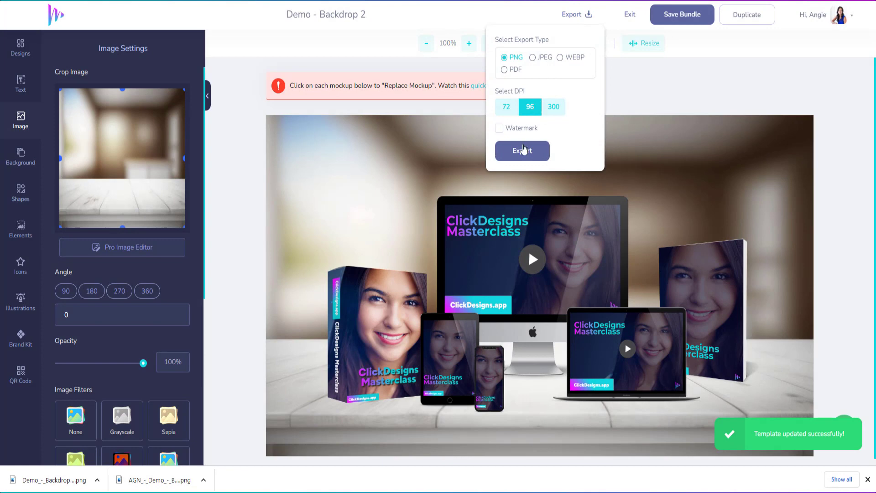
click(523, 149)
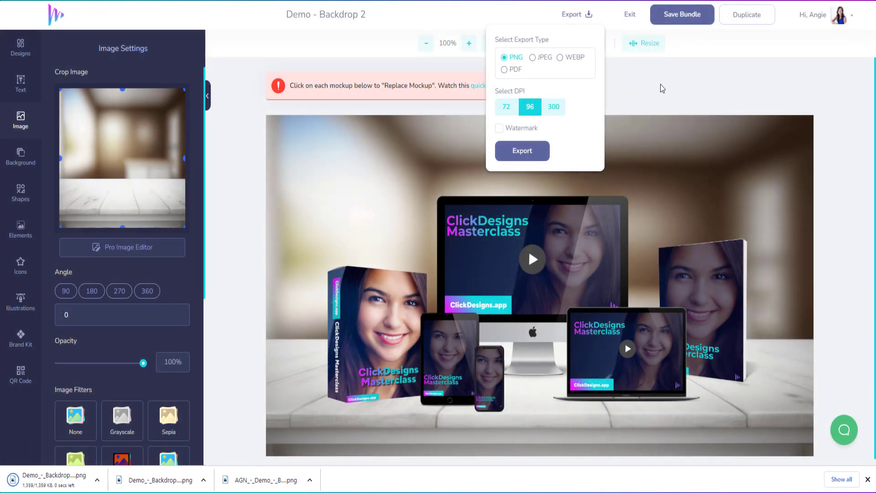
click(632, 15)
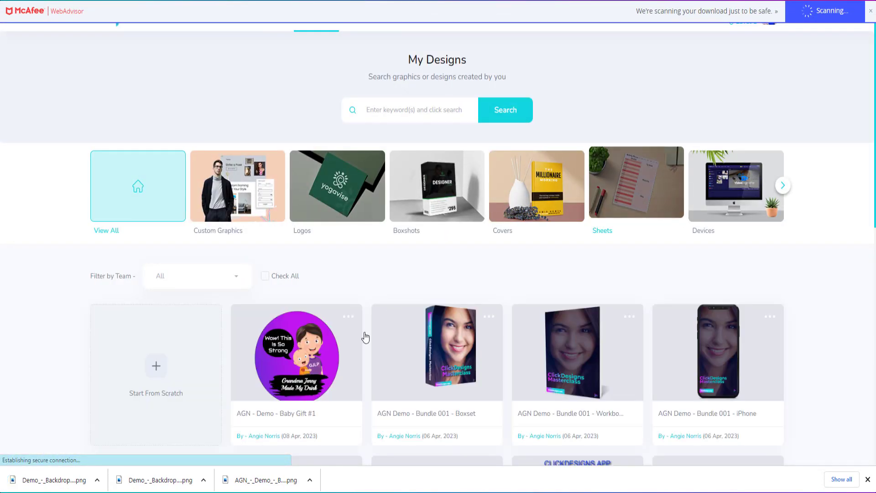
Look through all the saved designs for a reusable mockup, and filter them to the Boxshots category
scroll(406, 346, down, 4)
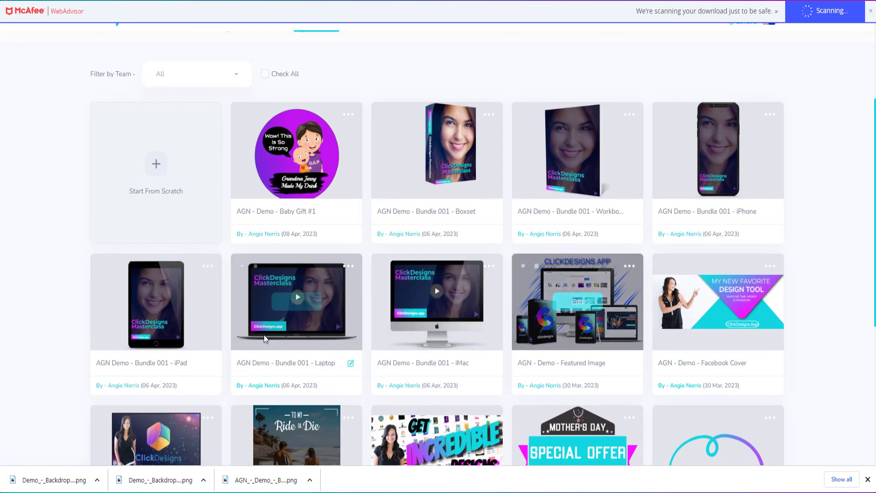
scroll(274, 347, down, 3)
scroll(587, 359, down, 2)
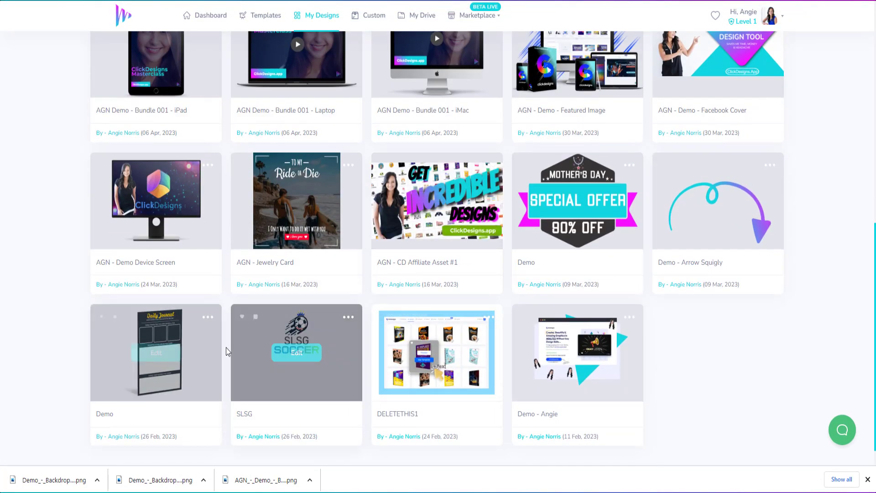
mouse_move(202, 327)
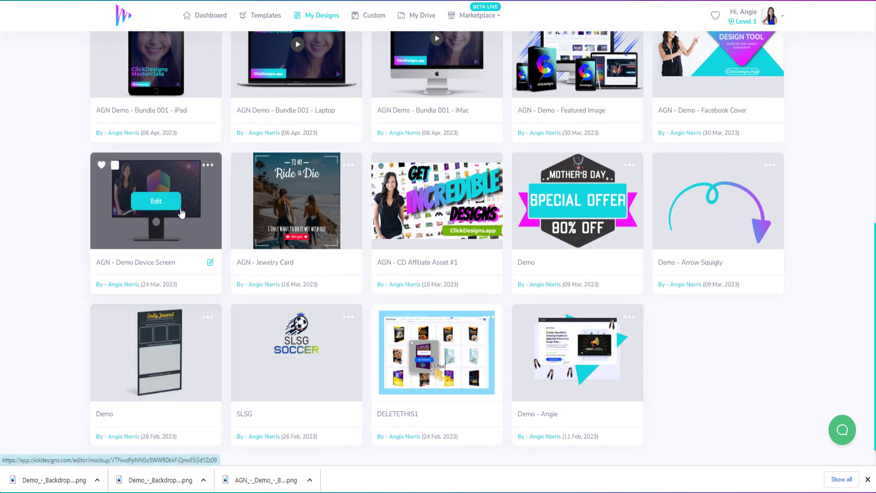
scroll(381, 273, up, 4)
scroll(382, 268, up, 4)
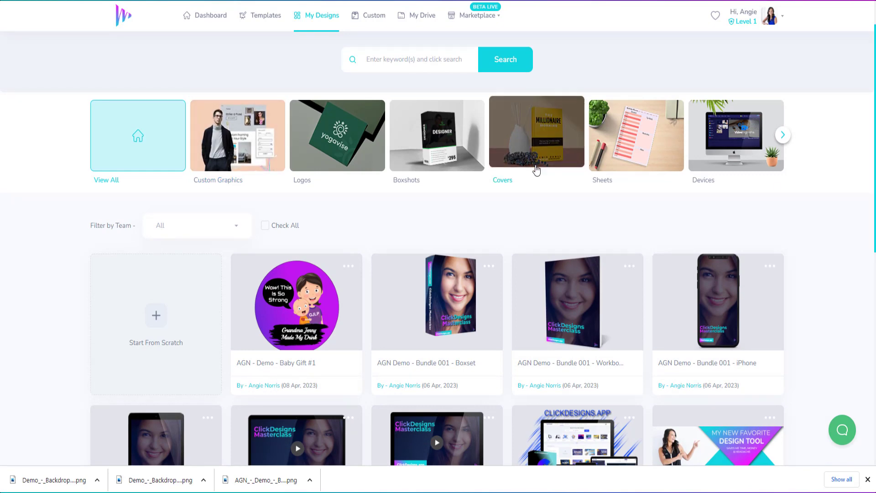
click(433, 133)
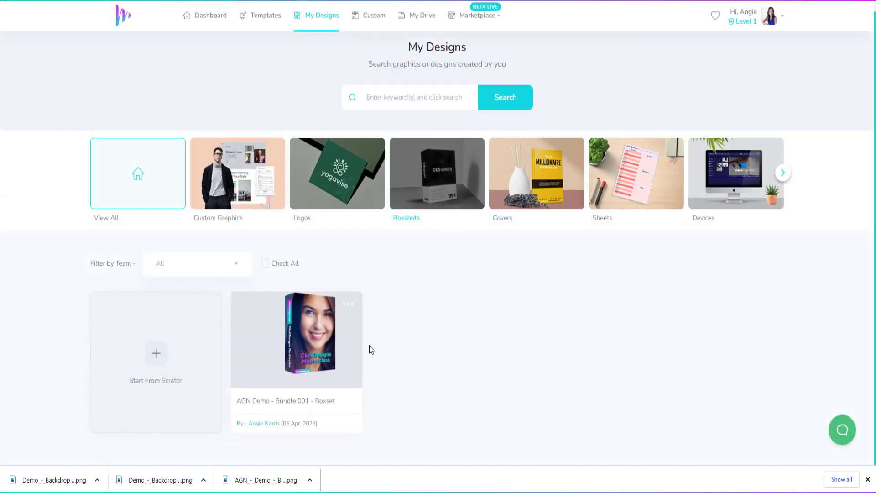
Create a design titled "AGN - Demo - Backdrop - Vacation" from the box, monitor, laptop and tablet template, and shift the monitor right
click(266, 17)
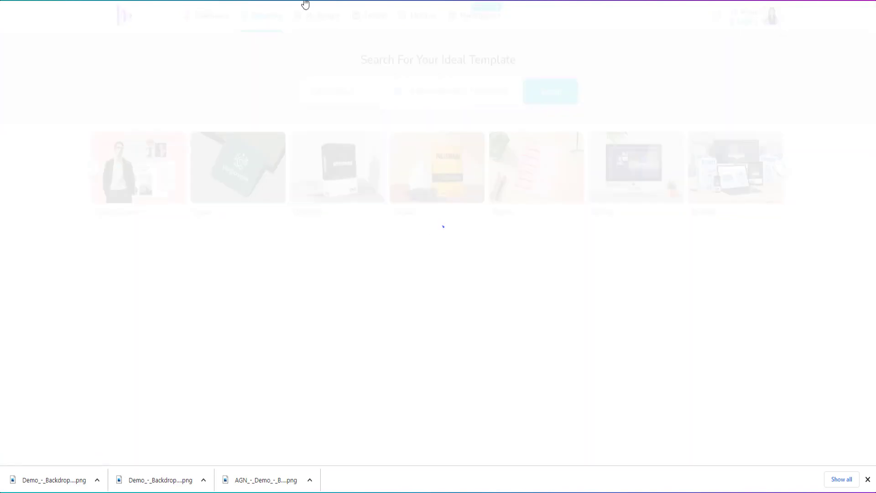
scroll(456, 325, down, 3)
scroll(454, 327, down, 5)
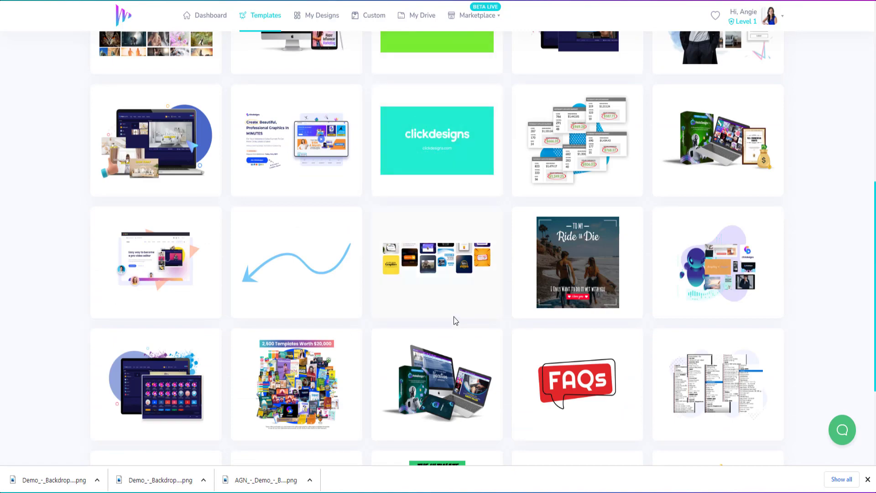
scroll(454, 316, up, 6)
scroll(454, 318, down, 8)
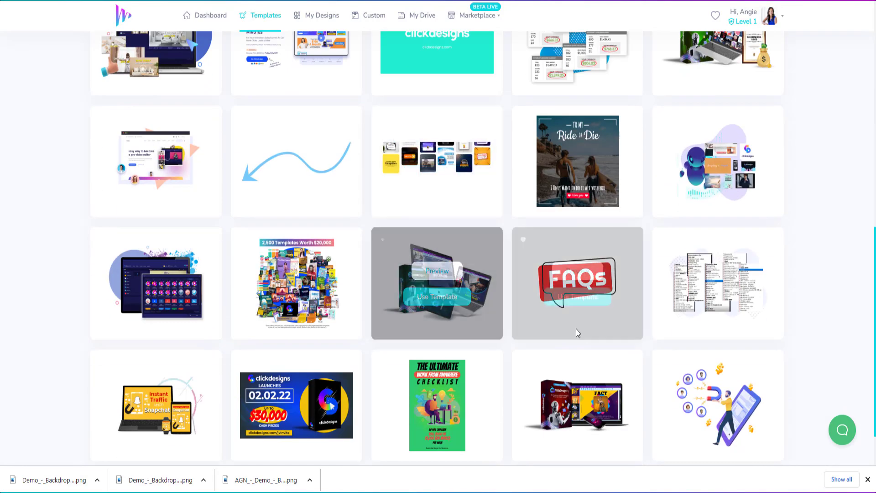
mouse_move(455, 299)
mouse_move(563, 421)
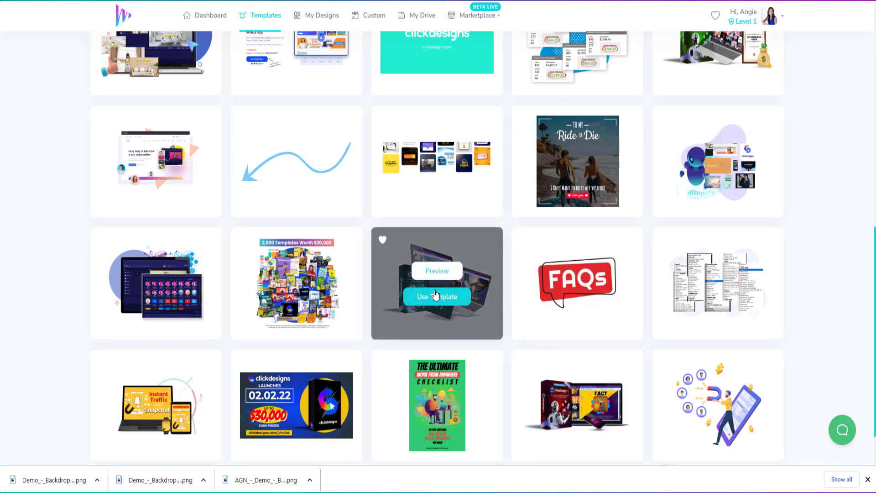
click(438, 297)
click(425, 229)
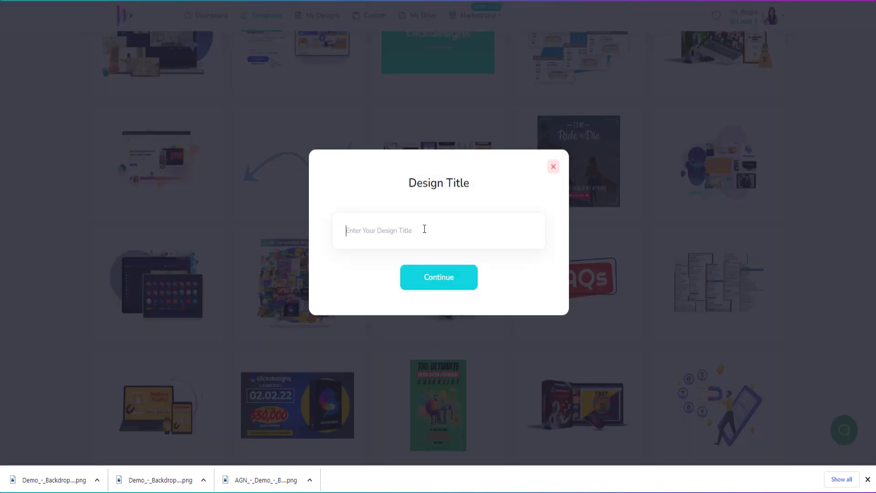
text(AGF)
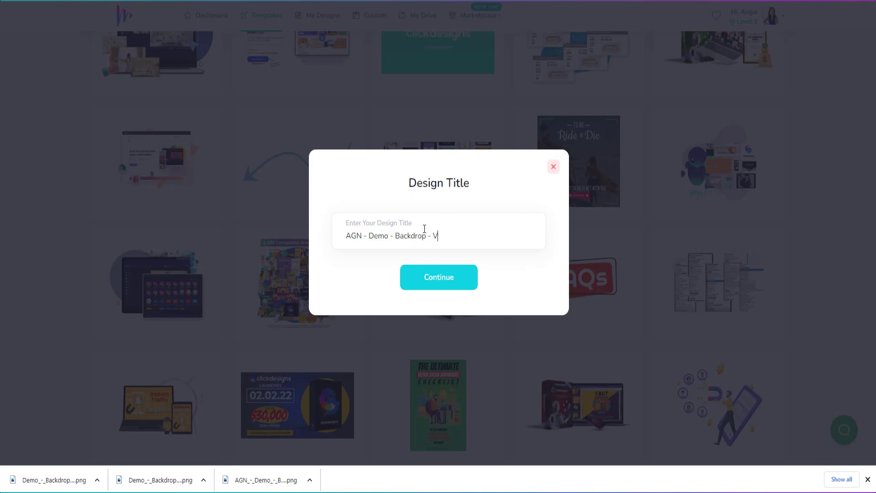
click(433, 280)
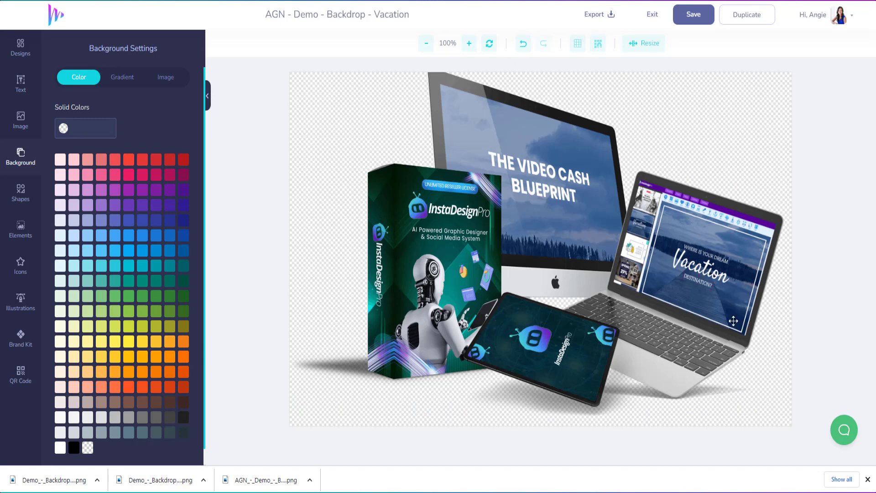
drag(603, 150, 672, 163)
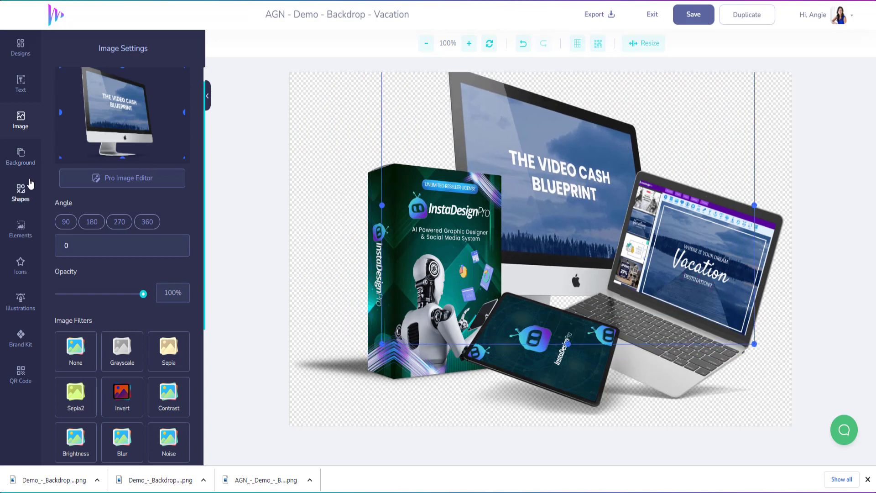
Open the collection of backdrop images in the image library
click(21, 123)
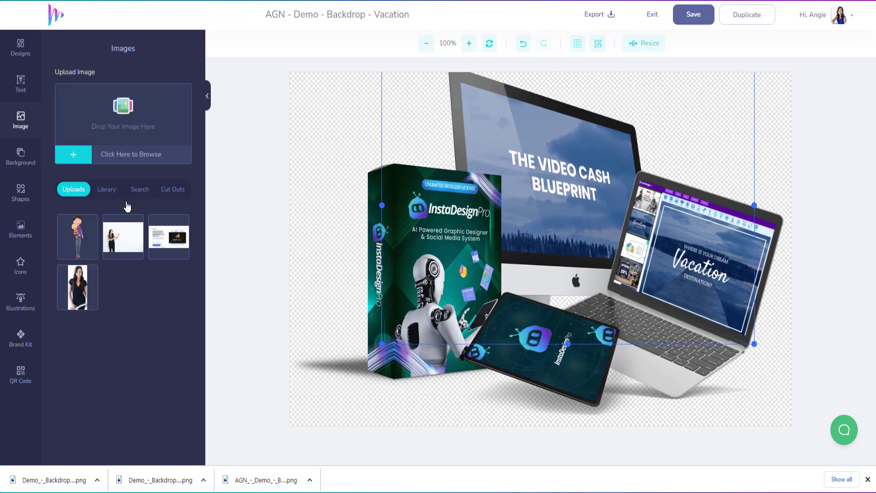
click(101, 190)
scroll(96, 399, down, 2)
scroll(97, 398, down, 2)
click(181, 284)
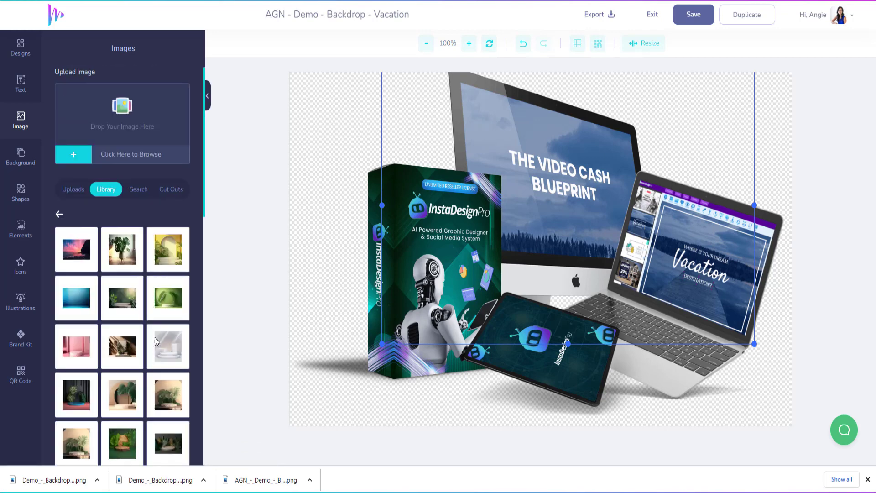
Browse the full backdrop collection, load more images, and insert the teal backdrop with three round podiums
scroll(137, 361, down, 5)
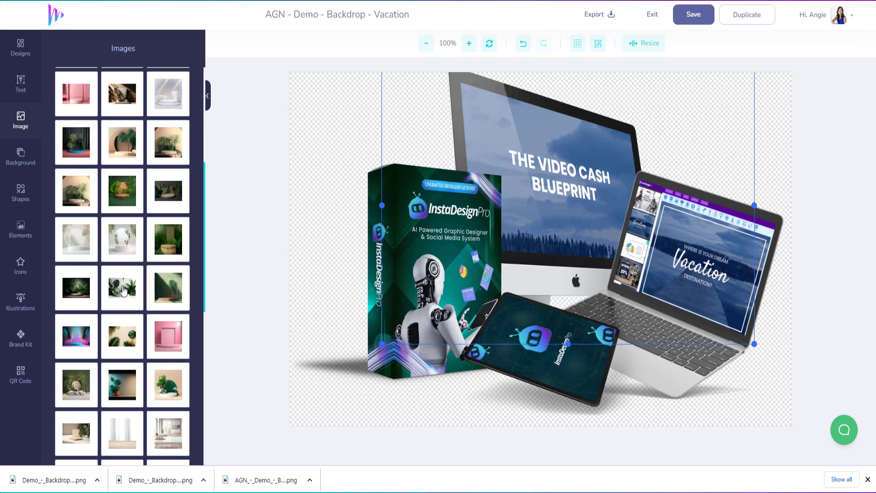
scroll(137, 288, down, 6)
scroll(141, 289, down, 2)
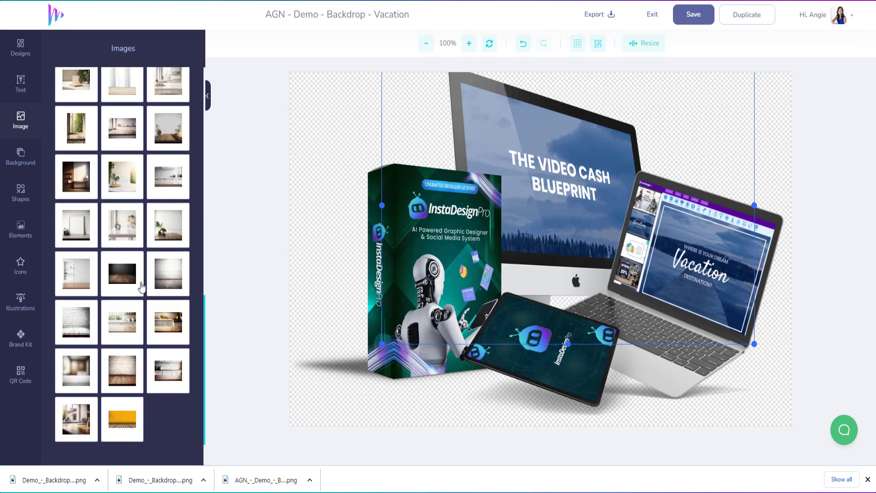
click(128, 420)
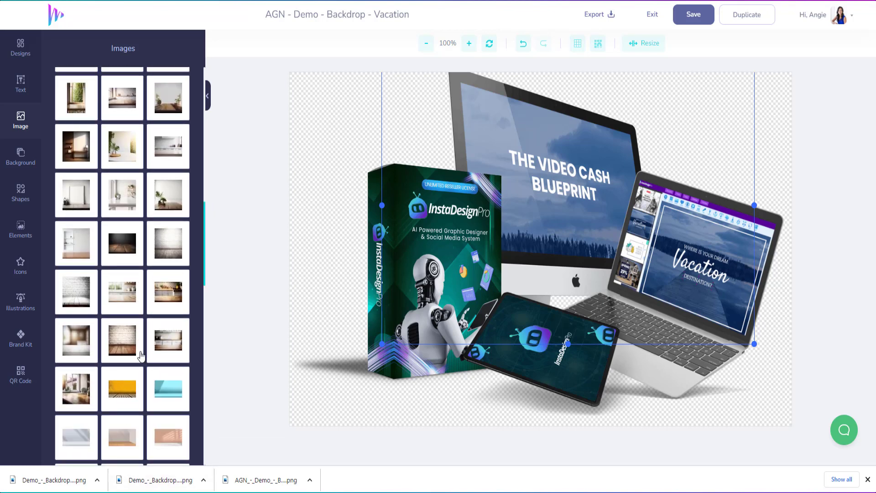
scroll(129, 388, down, 1)
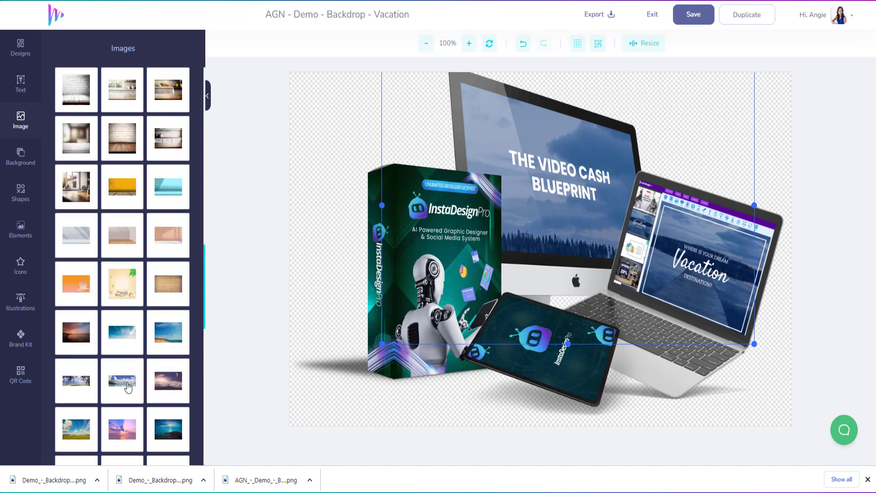
scroll(133, 386, down, 8)
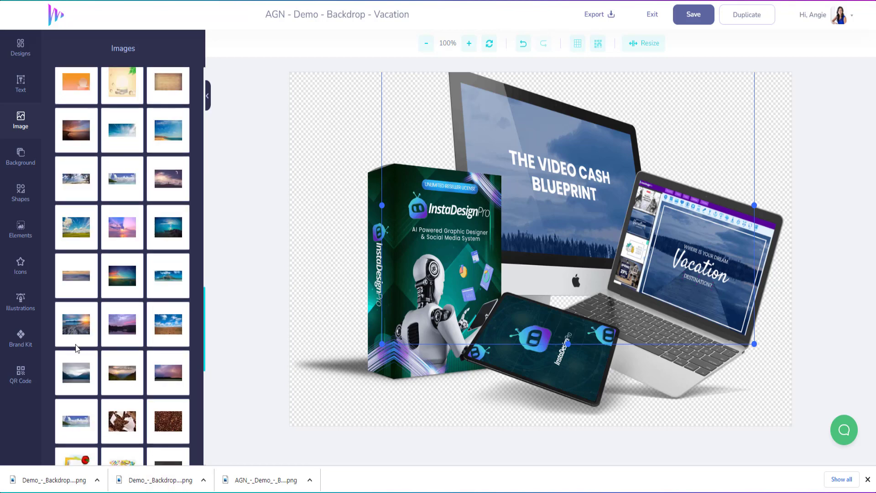
scroll(167, 331, down, 2)
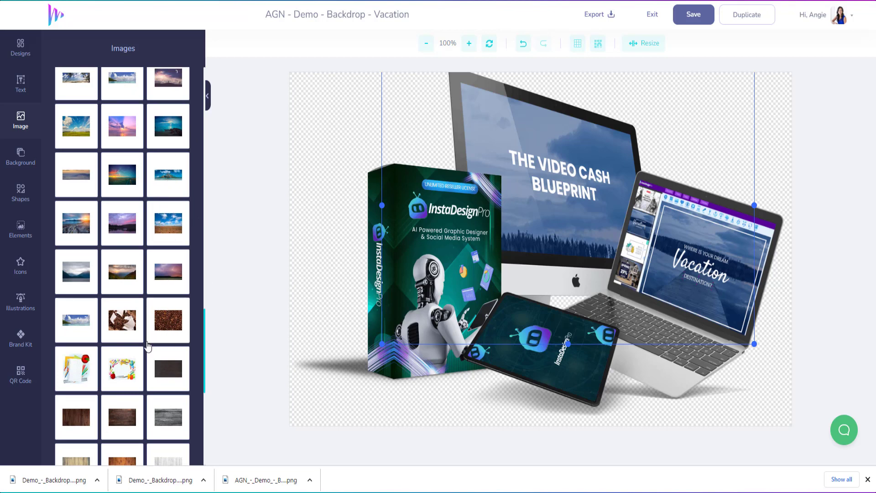
scroll(150, 341, down, 3)
scroll(150, 341, down, 4)
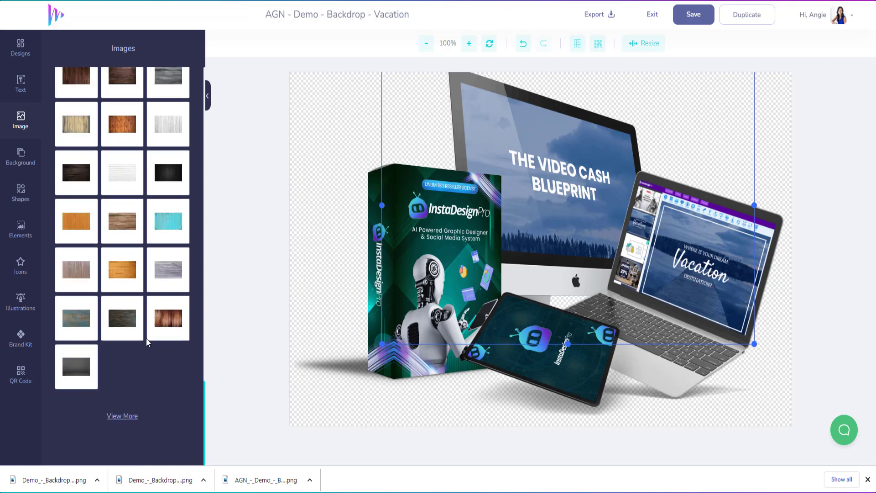
click(127, 417)
scroll(144, 342, down, 3)
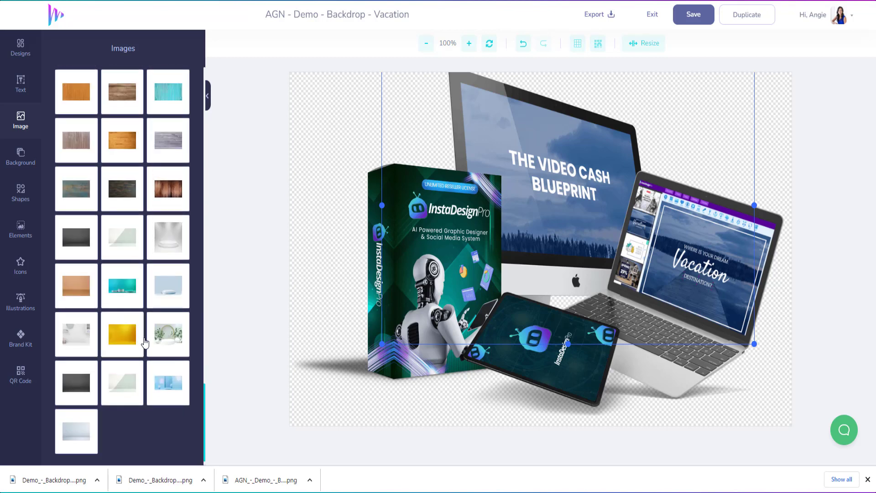
click(125, 290)
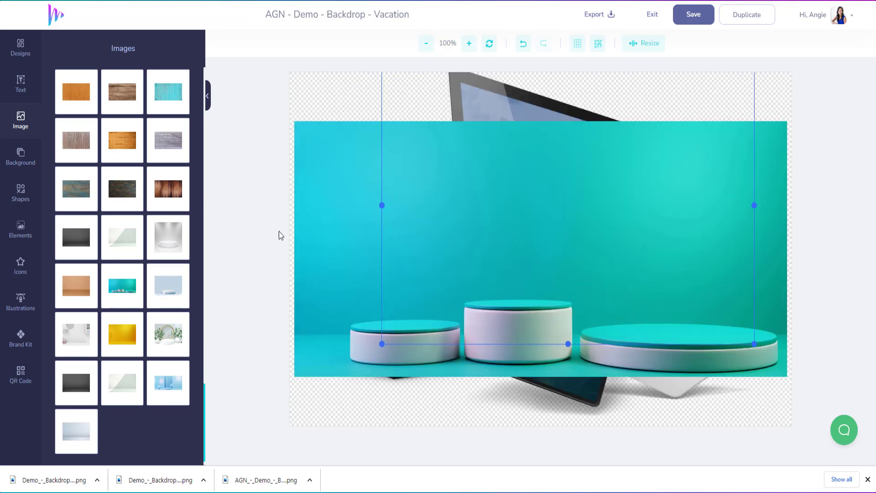
Align the teal backdrop with the canvas's upper-left corner and stretch it to cover the whole canvas
click(307, 198)
drag(319, 186, 305, 143)
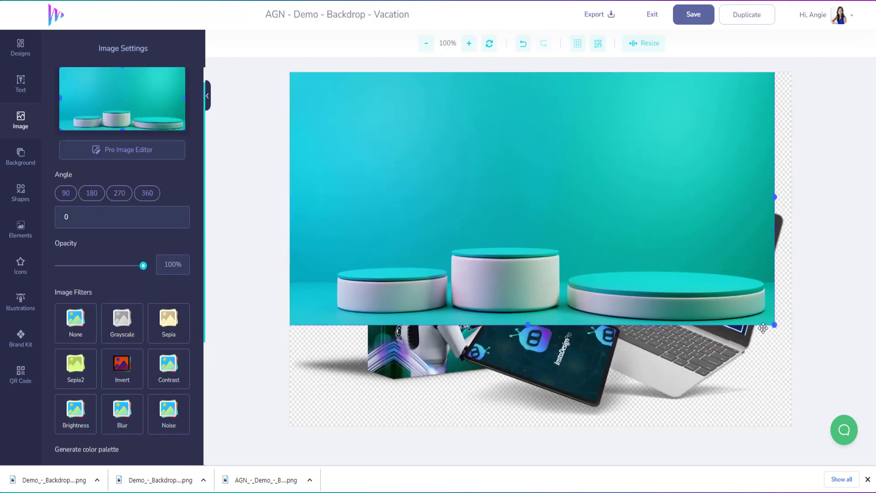
drag(775, 326, 718, 296)
drag(499, 294, 494, 426)
drag(720, 248, 800, 251)
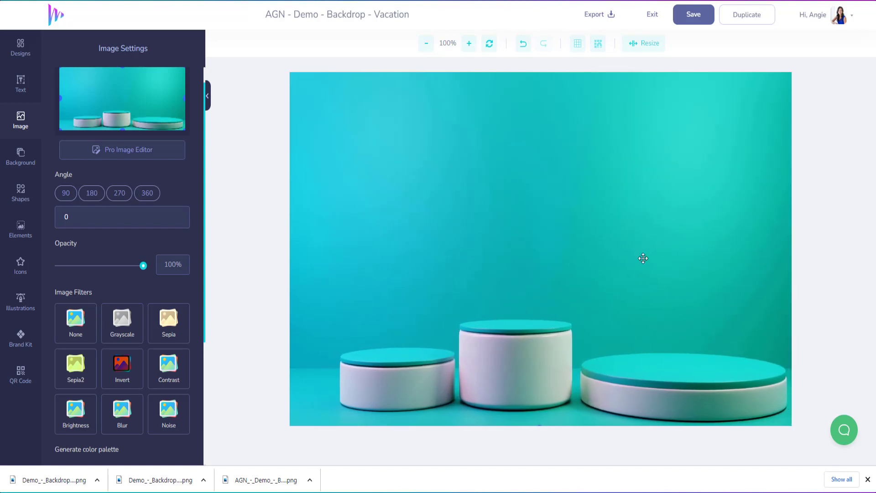
Send the teal backdrop backwards until it lies behind the software box, tablet, laptop and desktop monitor
right_click(333, 124)
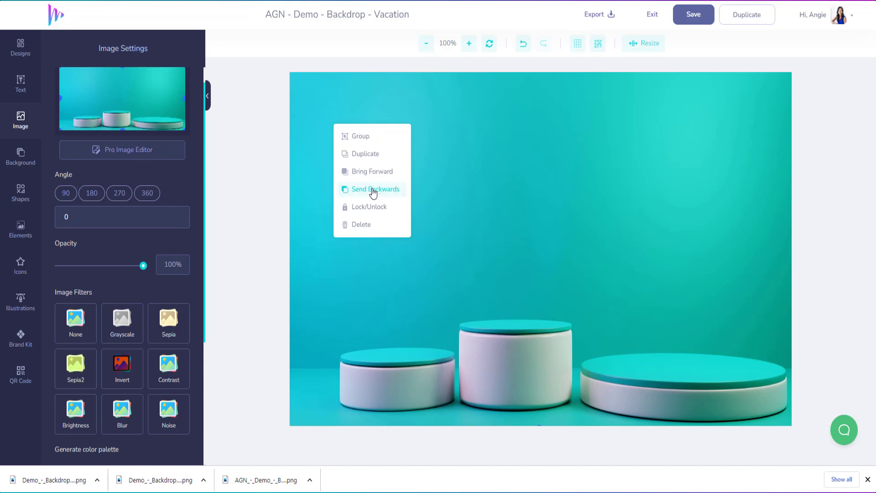
click(373, 192)
click(374, 192)
click(373, 192)
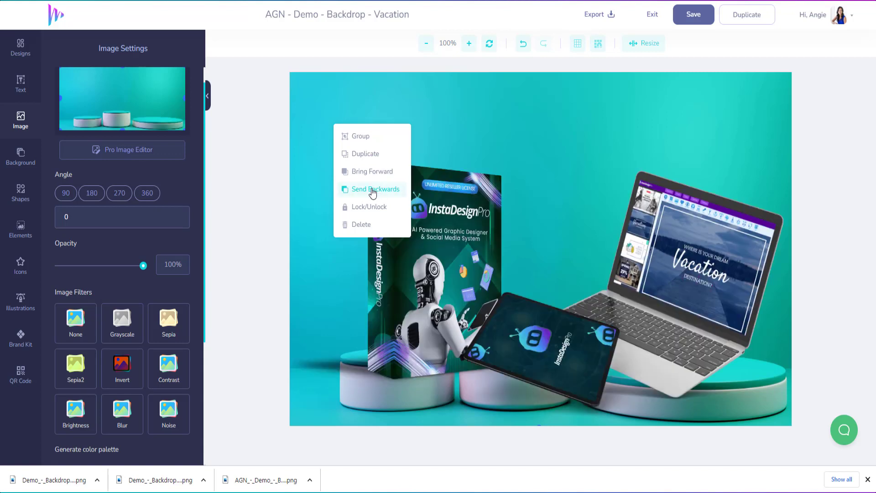
click(374, 192)
click(439, 267)
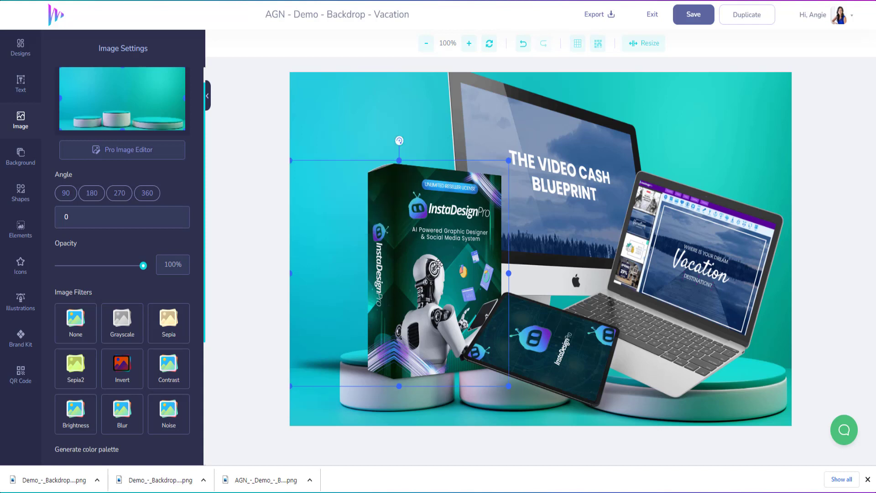
Move the software box aside onto the laptop and scale the desktop monitor down to stand on the left podium
drag(427, 229, 645, 268)
drag(495, 101, 371, 156)
drag(597, 90, 517, 150)
drag(427, 221, 461, 222)
Move the tablet out of the way and shrink the software box to stand on the middle podium
click(534, 300)
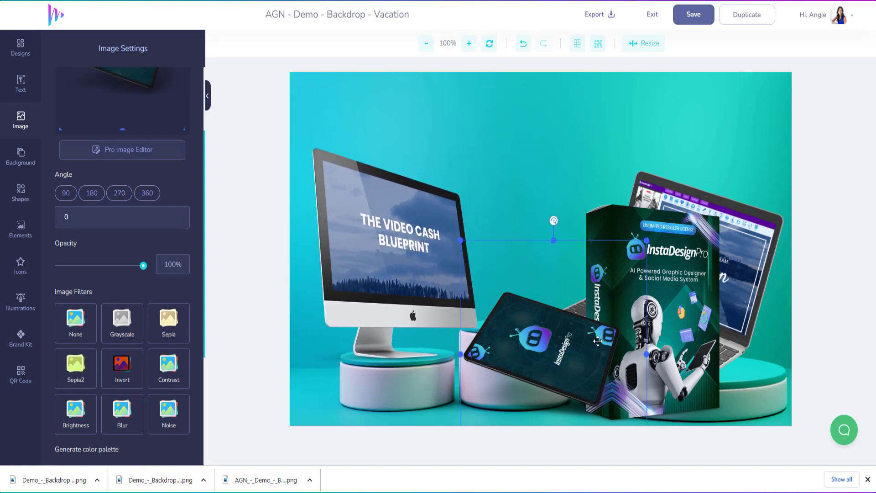
drag(528, 306, 408, 122)
drag(648, 274, 527, 183)
drag(607, 113, 520, 202)
drag(506, 249, 473, 213)
drag(490, 302, 526, 301)
Scale the laptop down and place it on the right podium
click(699, 346)
drag(496, 165, 636, 271)
drag(709, 357, 629, 334)
Rotate the tablet upright to 67 degrees and place it, slightly smaller, behind the laptop on the right podium
drag(390, 115, 490, 239)
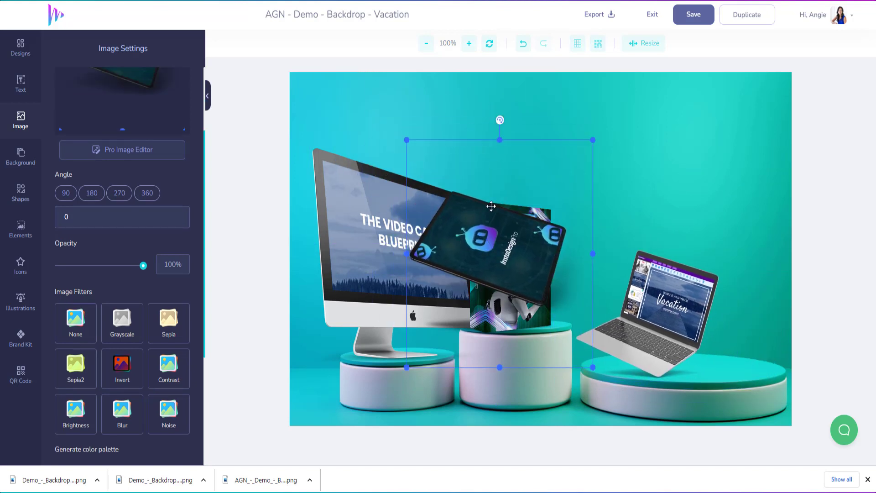
drag(500, 120, 611, 201)
drag(512, 225, 734, 280)
right_click(719, 282)
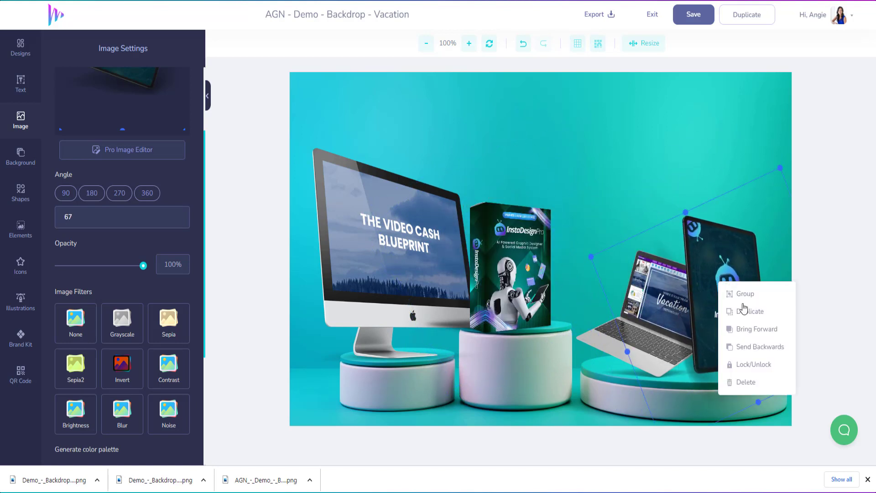
click(739, 351)
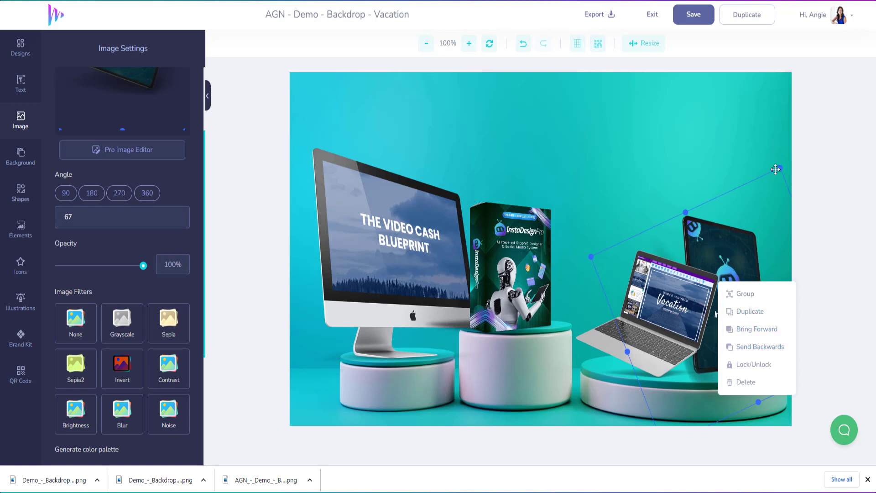
drag(780, 170, 763, 203)
Swap the tablet for the software box on the right podium and send the box backwards behind the laptop
drag(722, 294, 544, 261)
drag(523, 295, 740, 342)
right_click(741, 341)
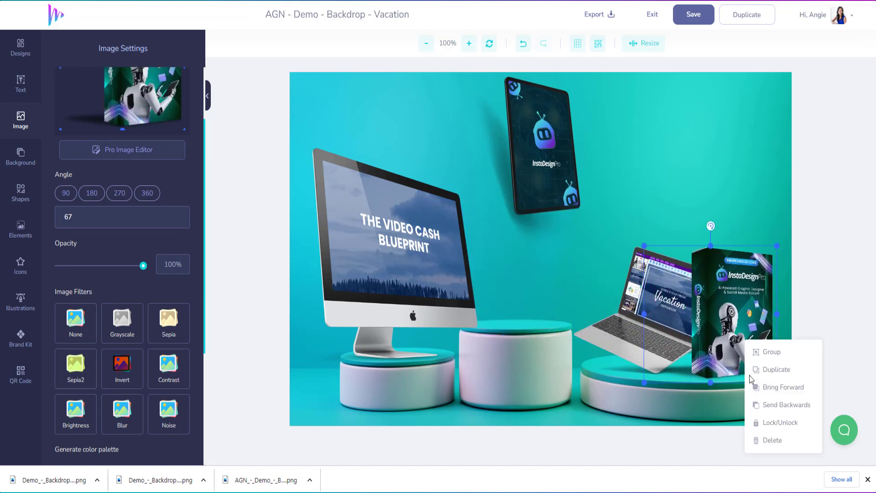
click(780, 405)
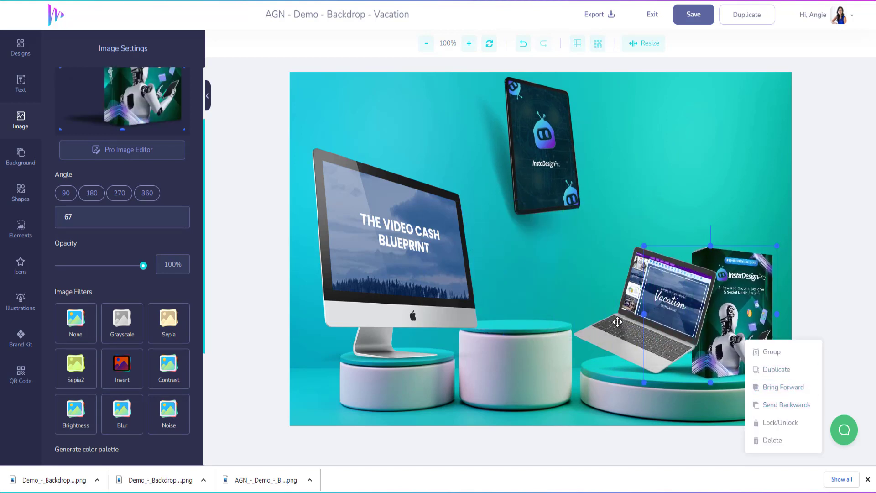
Enlarge the laptop and shift it slightly left so that it overlaps the software box less
click(714, 259)
drag(737, 244, 766, 227)
drag(686, 310, 664, 316)
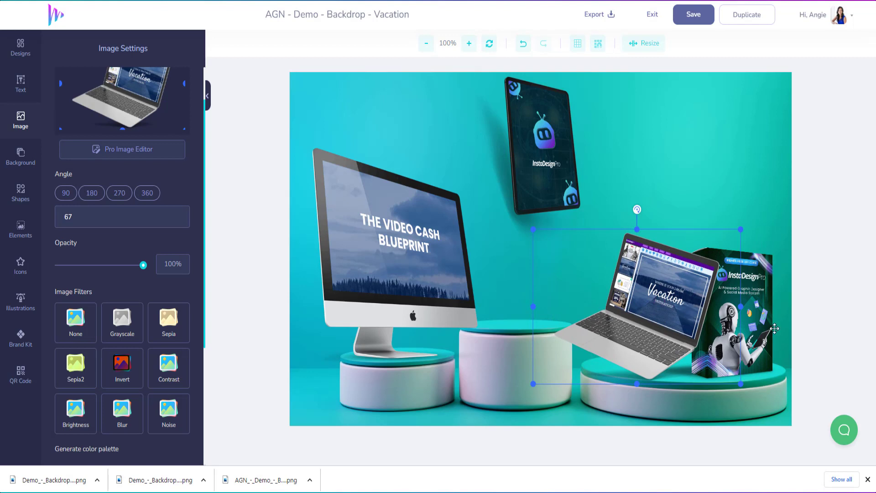
Nudge the software box slightly right and stand the tablet on the middle podium
drag(754, 277, 762, 277)
drag(553, 145, 526, 260)
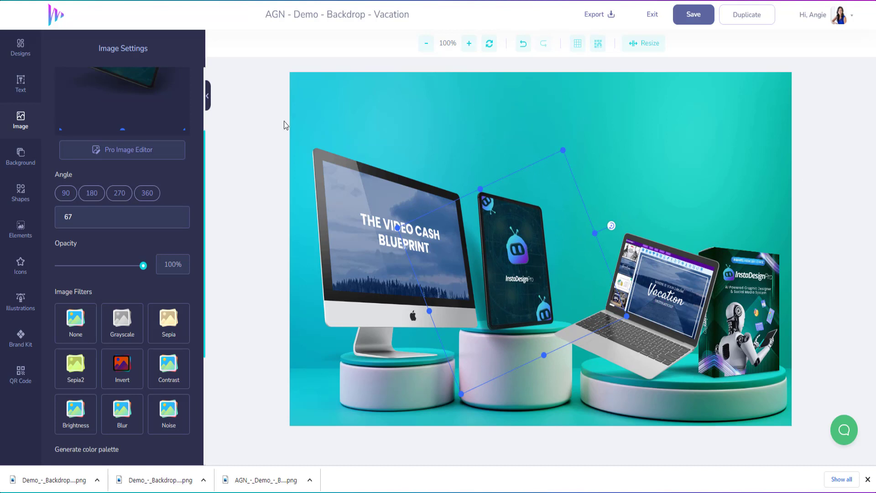
click(715, 135)
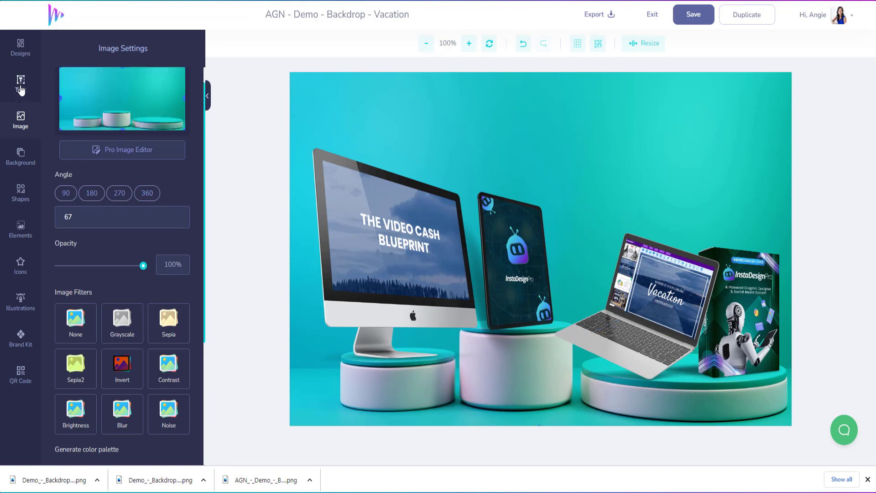
Add a new text layer reading "Check Out My New Video Cash Blueprint"
click(21, 85)
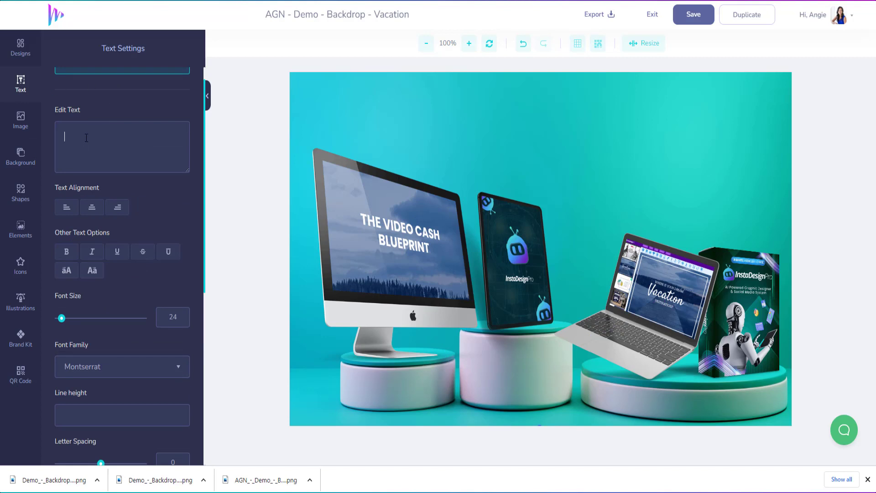
scroll(84, 139, up, 1)
click(105, 88)
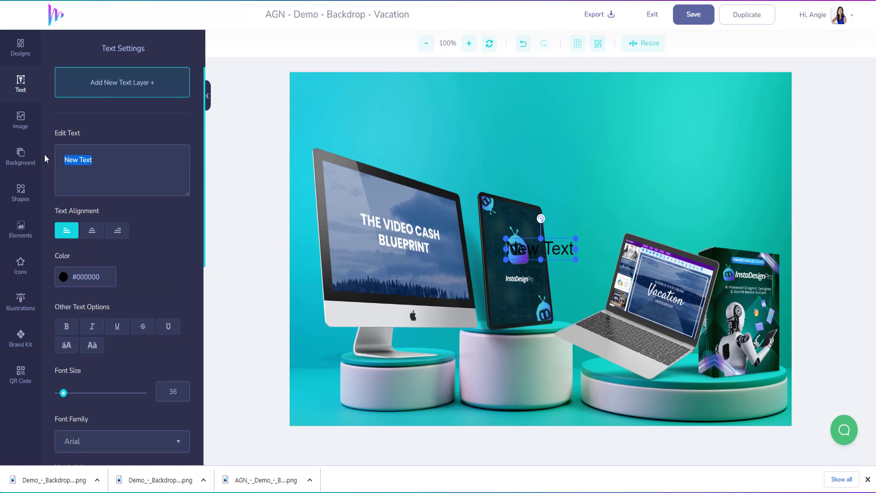
text(Check Ou)
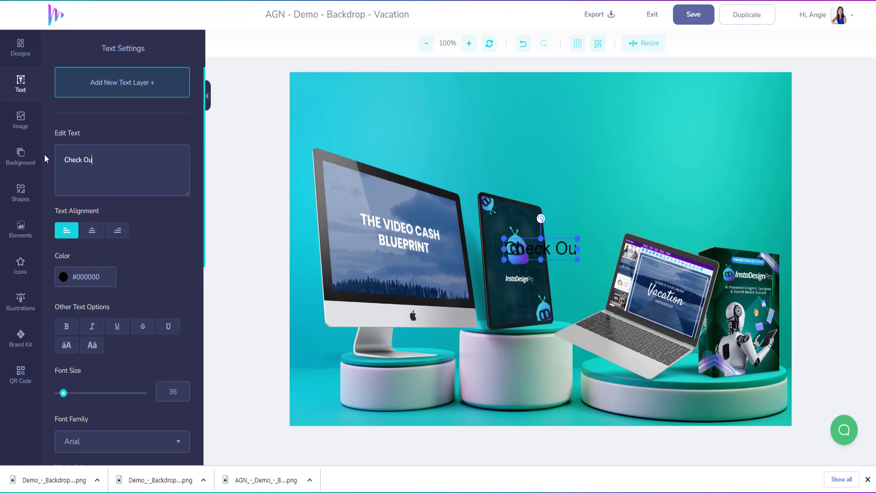
text(t My New )
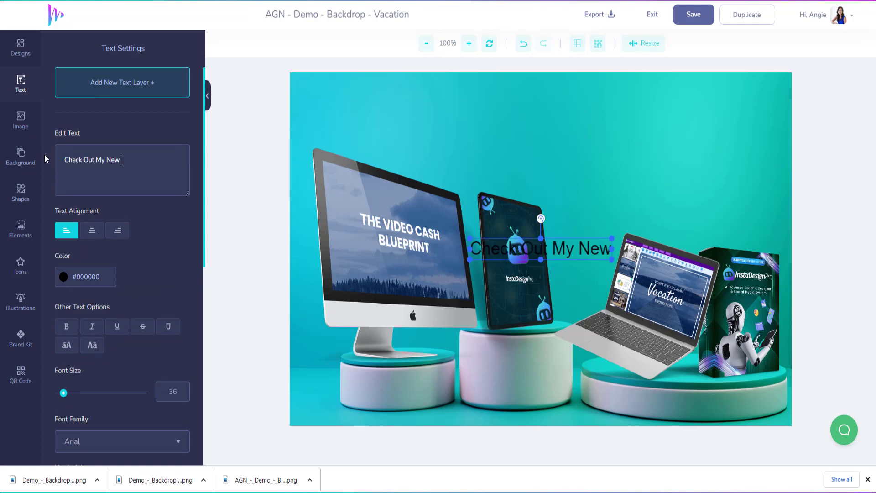
text(Video Cas)
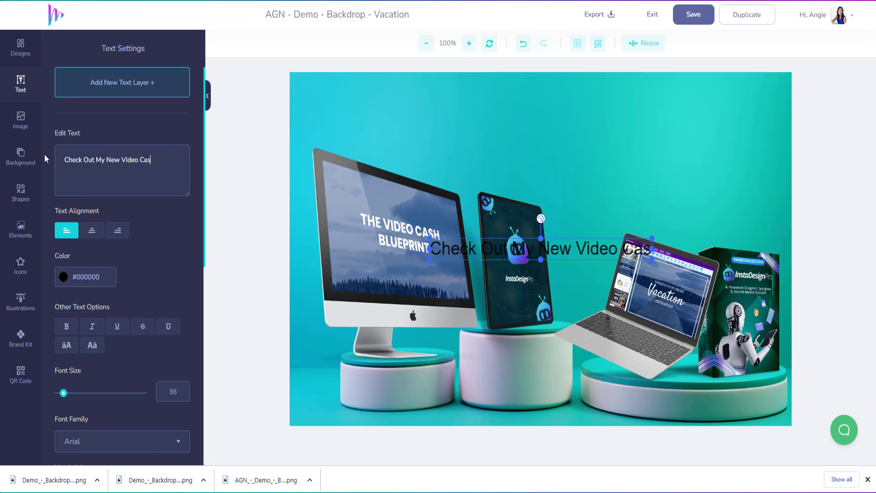
text(h Blueprint)
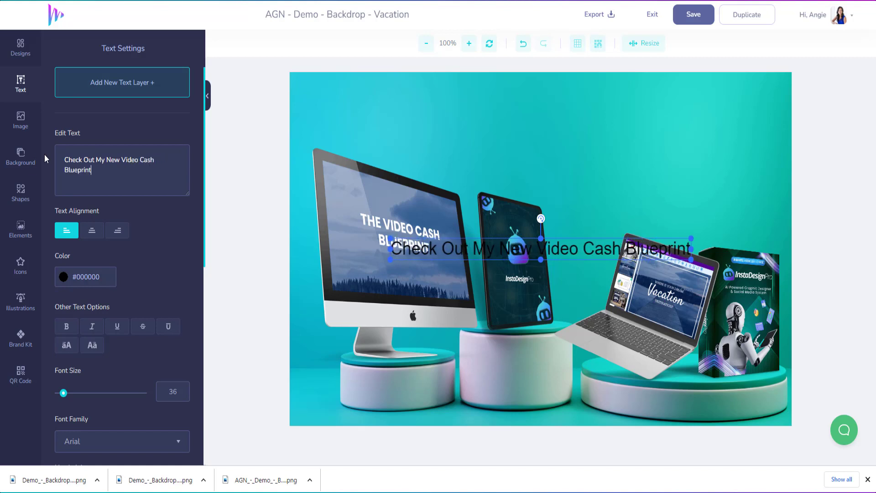
Move the headline above the mockups and set its font to Audiowide
drag(455, 239, 497, 124)
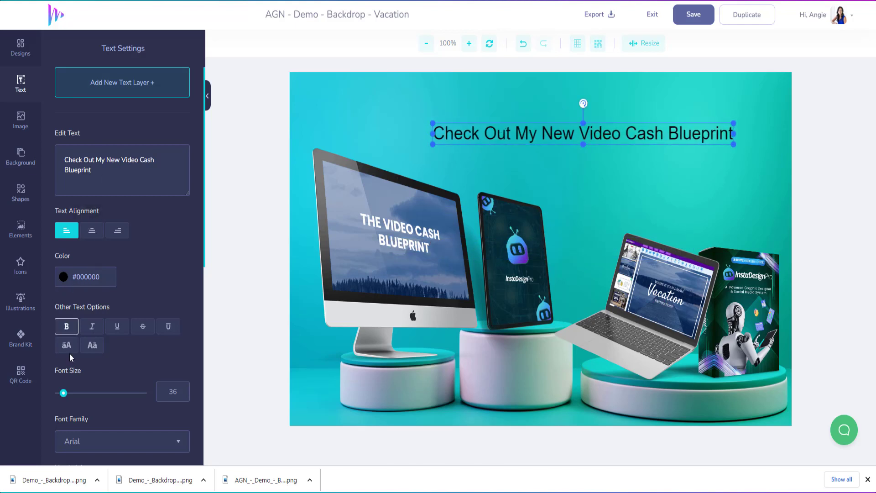
scroll(66, 352, down, 3)
click(108, 297)
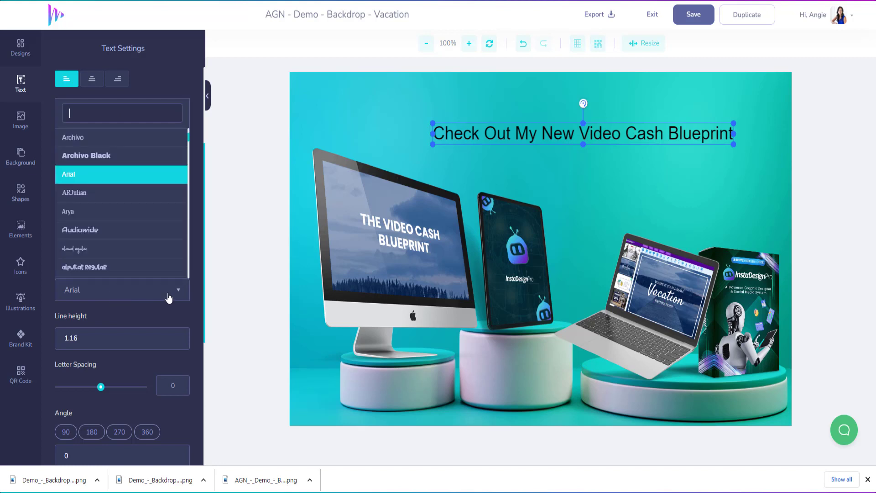
click(110, 231)
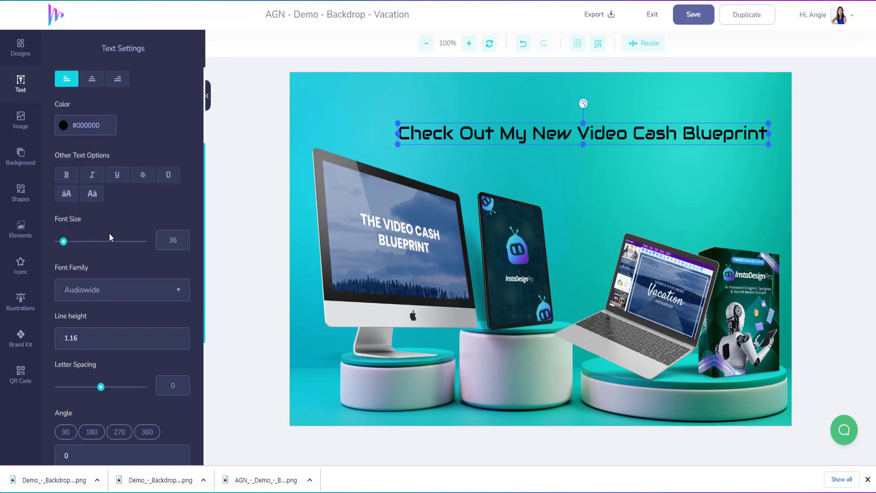
Color the headline #FFFFFF and enlarge it to font size 46, centered near the canvas's upper edge
scroll(109, 151, up, 3)
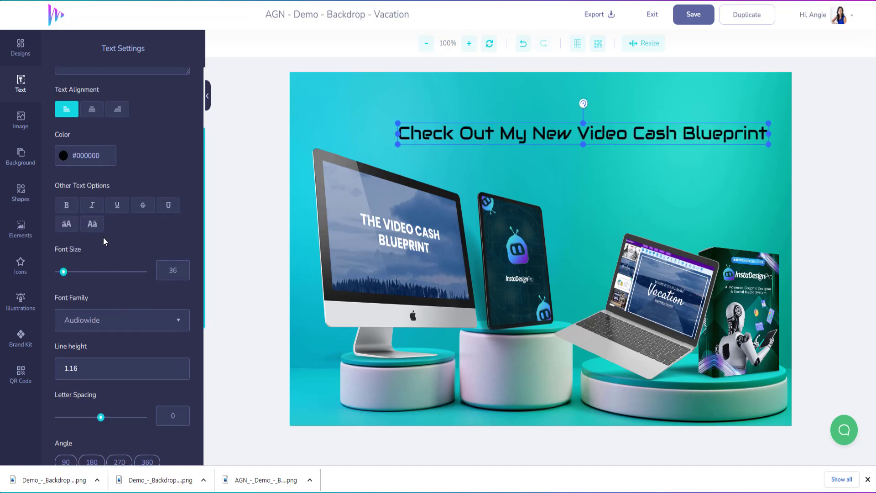
click(68, 278)
click(58, 290)
drag(531, 139, 488, 109)
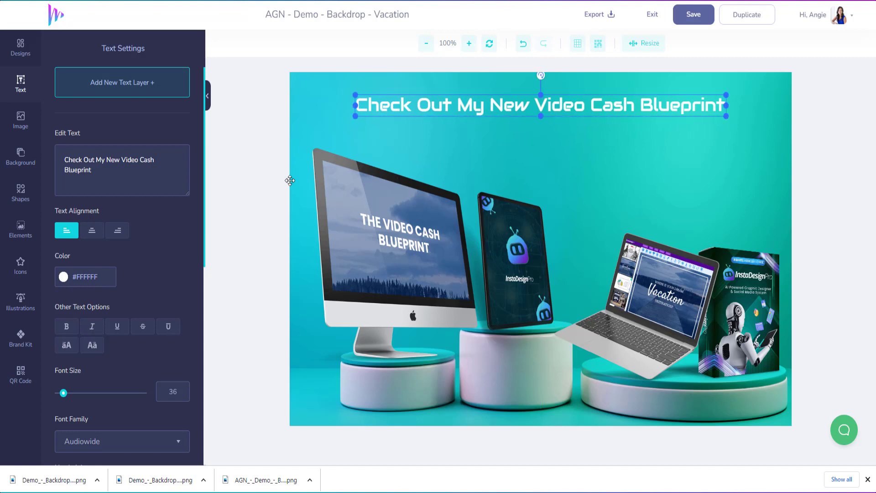
drag(62, 395, 66, 395)
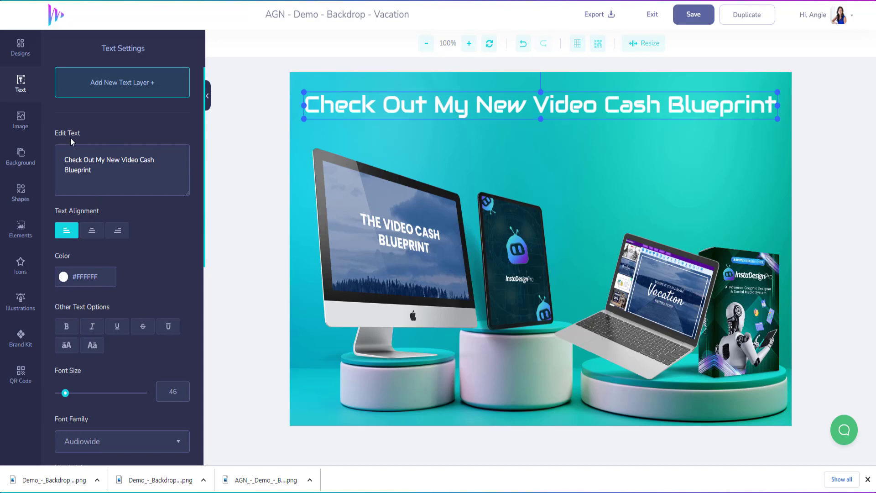
Browse the shape categories and the full collection of basic shapes for a decorative accent
click(27, 123)
click(22, 198)
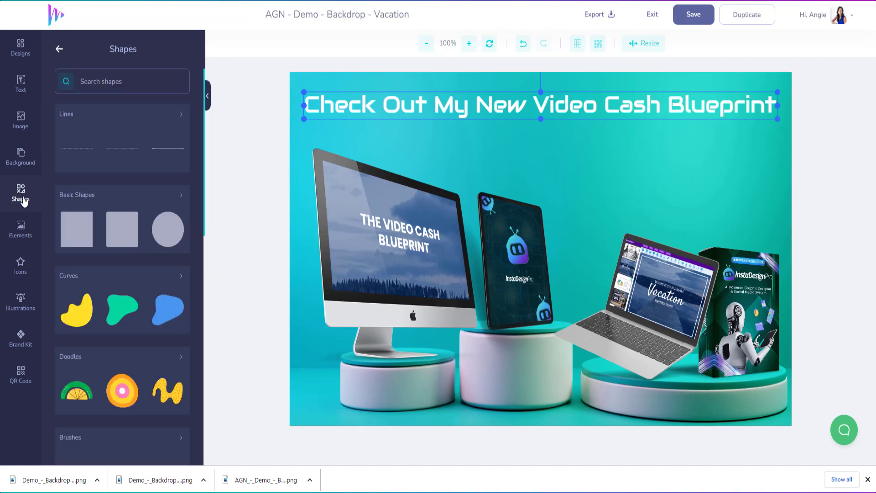
scroll(132, 324, down, 4)
scroll(132, 325, down, 4)
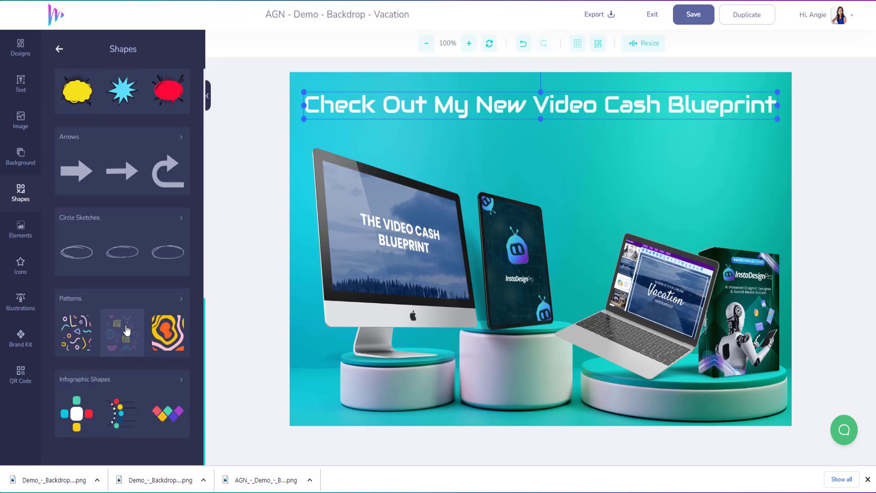
scroll(126, 329, up, 6)
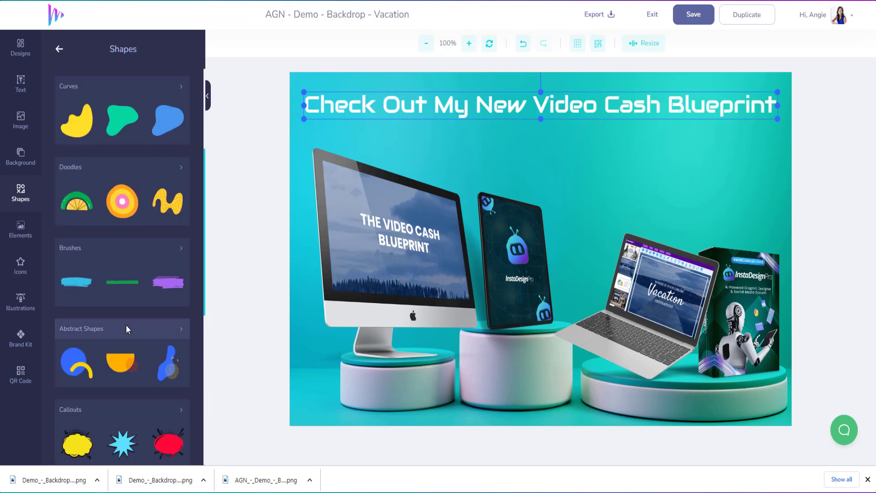
scroll(127, 329, up, 3)
click(181, 197)
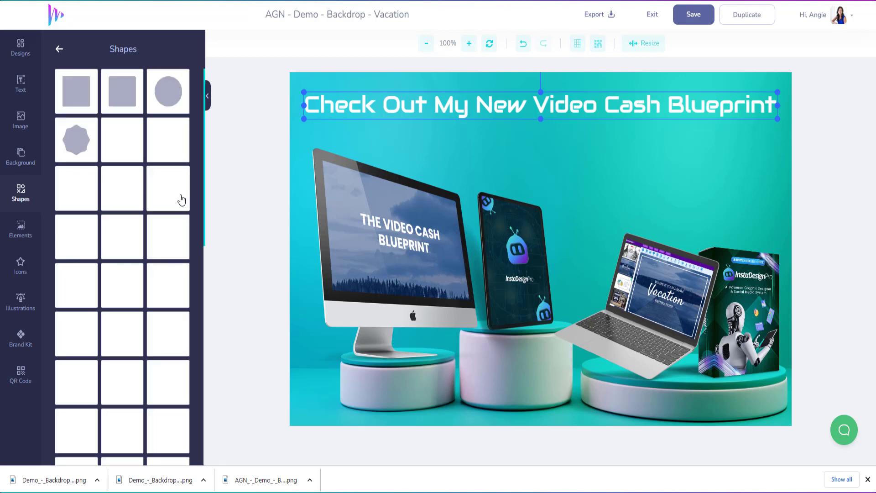
scroll(127, 258, down, 1)
scroll(123, 274, down, 10)
scroll(115, 287, up, 6)
scroll(115, 287, up, 4)
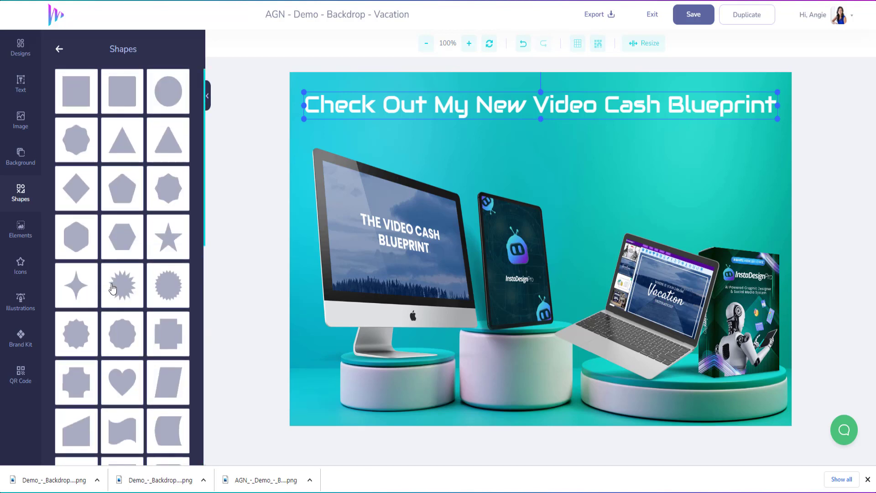
click(60, 49)
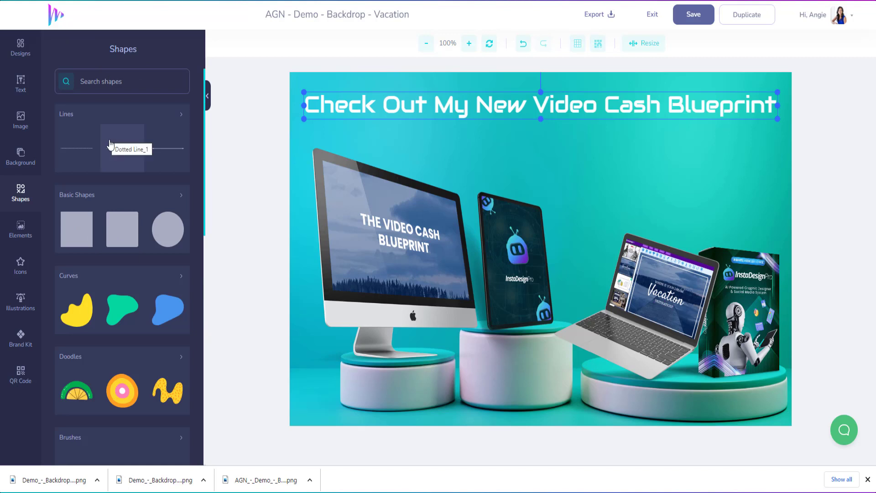
Insert the abstract light blue triangle with the striped circle and enlarge it at the canvas's upper-right corner
scroll(108, 292, down, 3)
scroll(106, 291, down, 2)
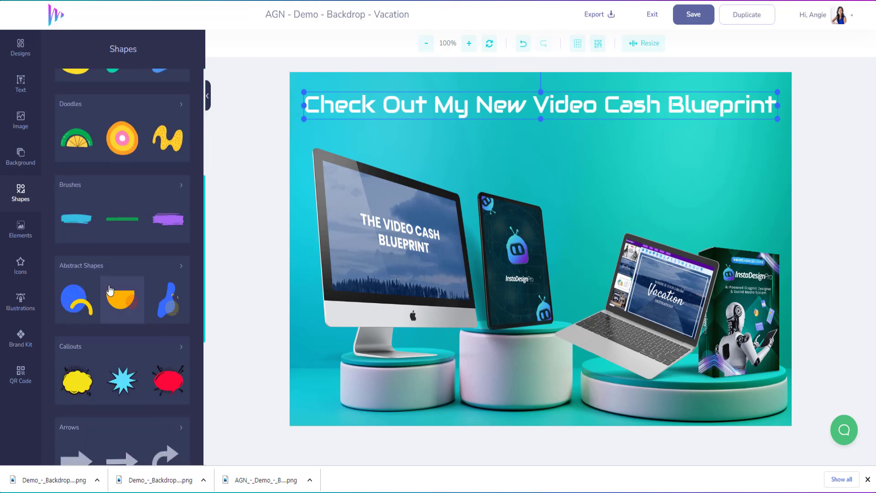
click(181, 270)
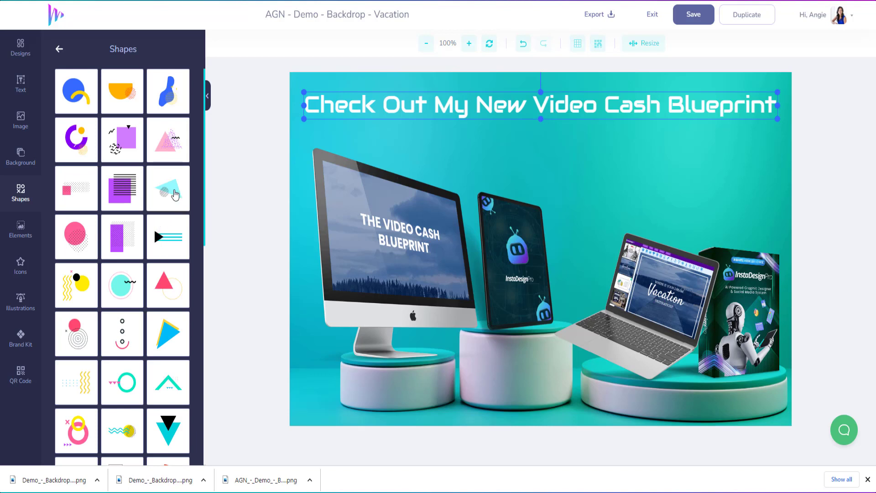
click(174, 194)
drag(570, 265, 637, 175)
drag(765, 129, 776, 110)
Send the abstract triangle shape behind the headline and move it below the text, partly beyond the canvas's right edge
right_click(776, 109)
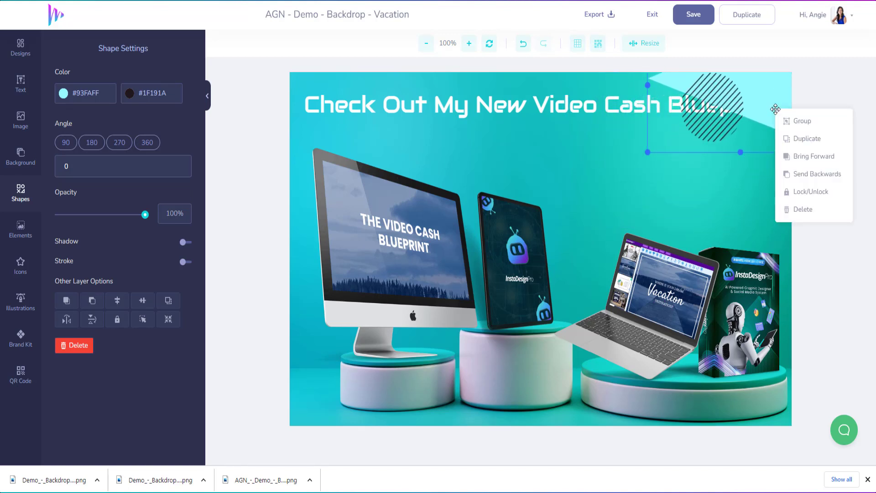
click(814, 172)
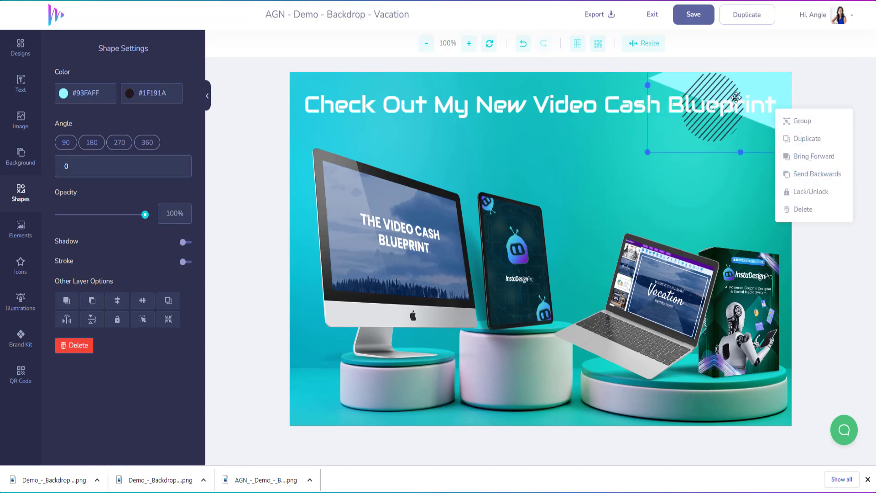
drag(745, 82, 807, 169)
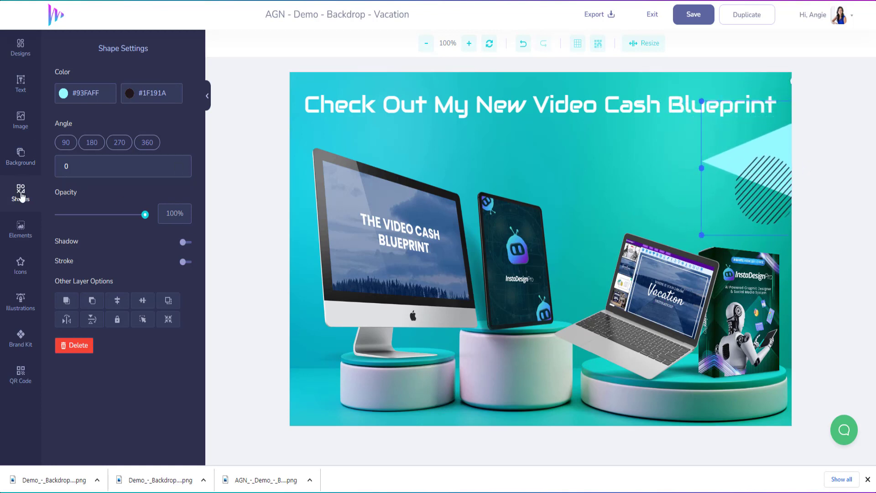
click(21, 195)
scroll(127, 228, down, 3)
click(127, 230)
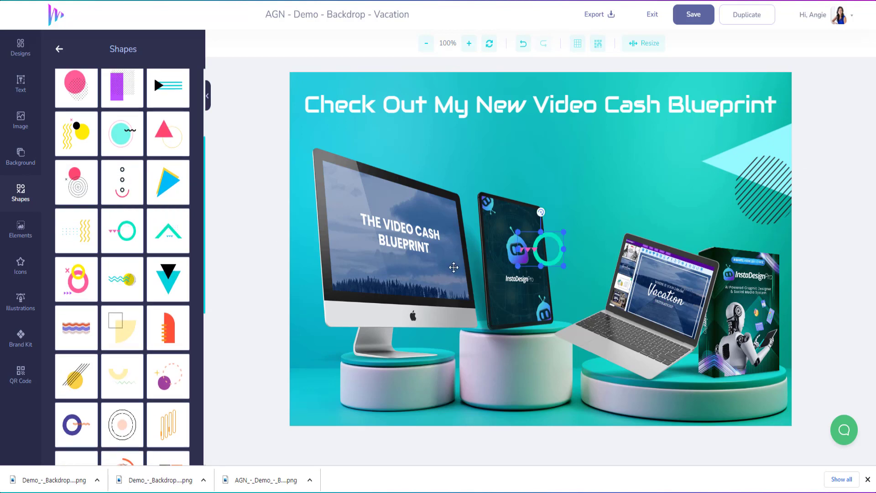
key(Delete)
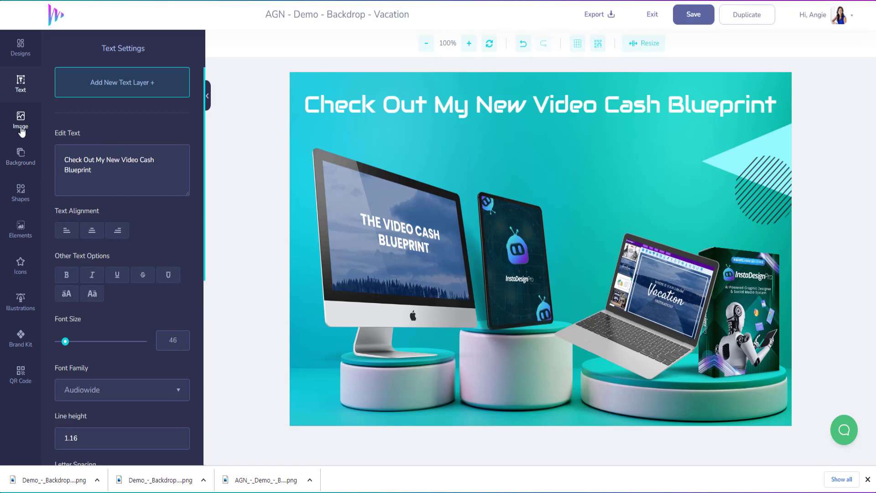
Insert the abstract shape with a pink striped circle near the canvas's upper-left corner and send it behind the computer mockup and headline
click(21, 193)
scroll(144, 283, down, 8)
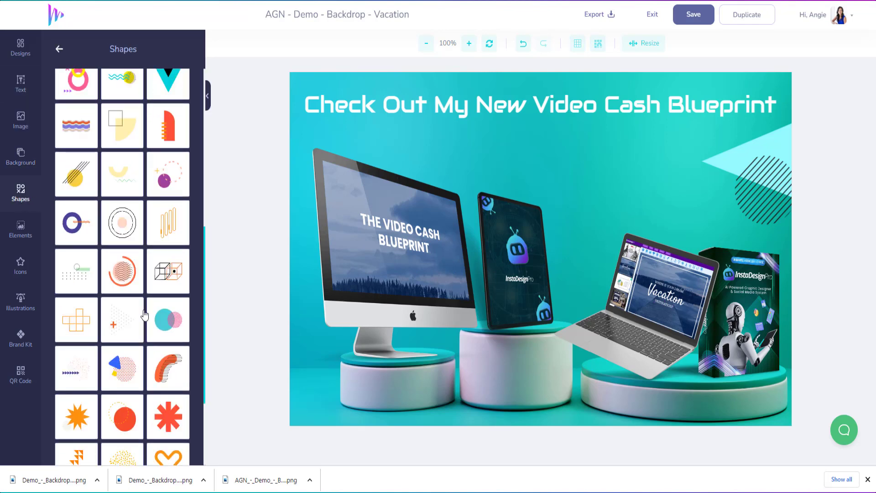
click(168, 183)
drag(541, 248, 313, 139)
right_click(312, 139)
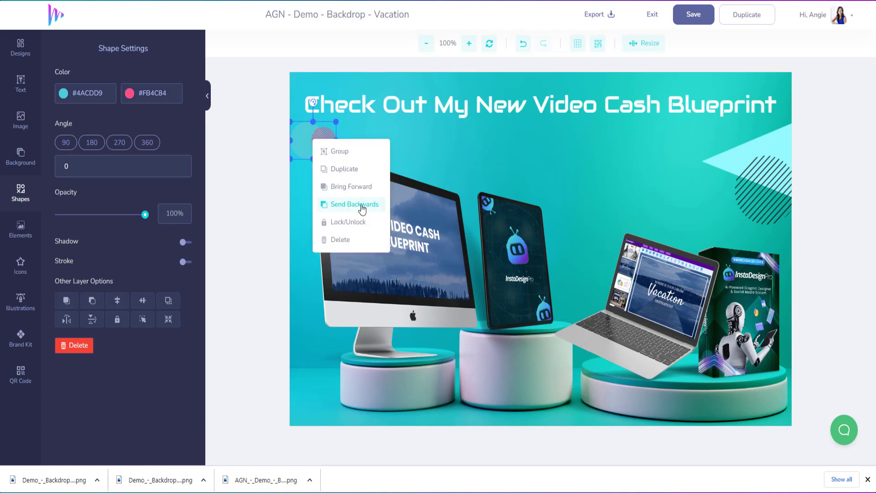
click(249, 155)
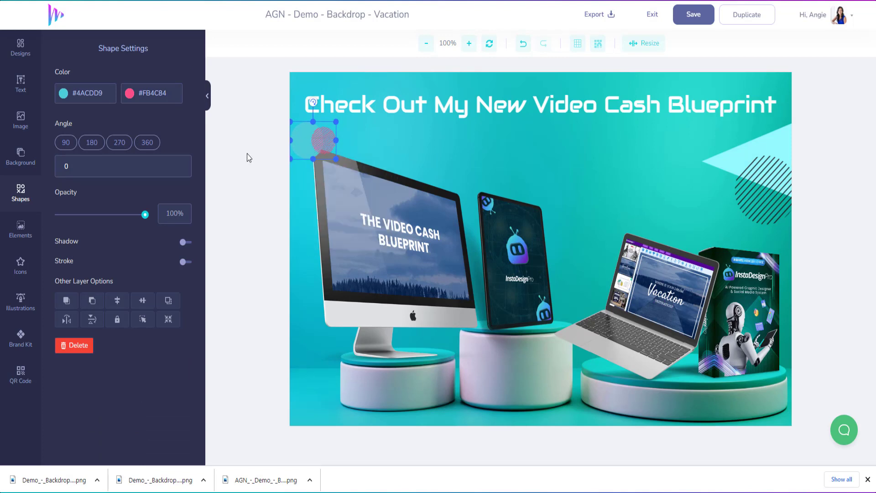
right_click(326, 145)
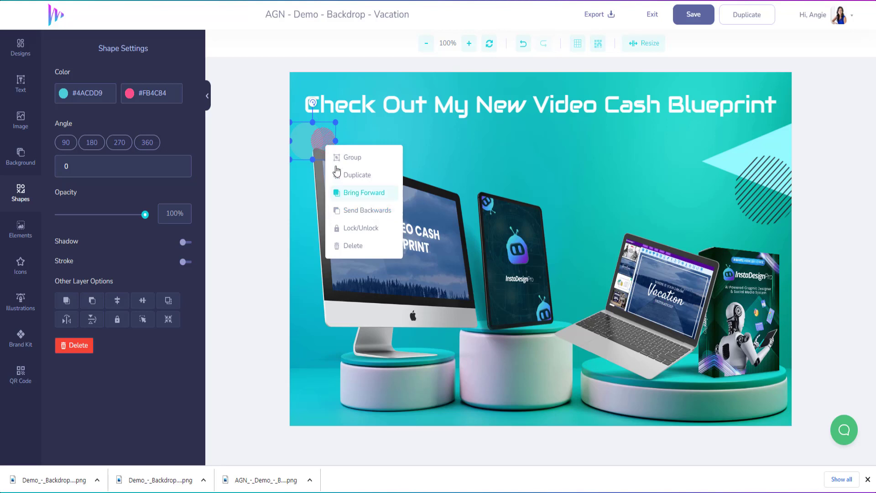
click(244, 196)
Enlarge the pink striped circle shape and move it partly beyond the canvas's left edge, below the headline
drag(336, 160, 428, 235)
mouse_move(409, 168)
mouse_down()
mouse_move(399, 178)
mouse_move(407, 169)
mouse_up()
drag(394, 137, 357, 102)
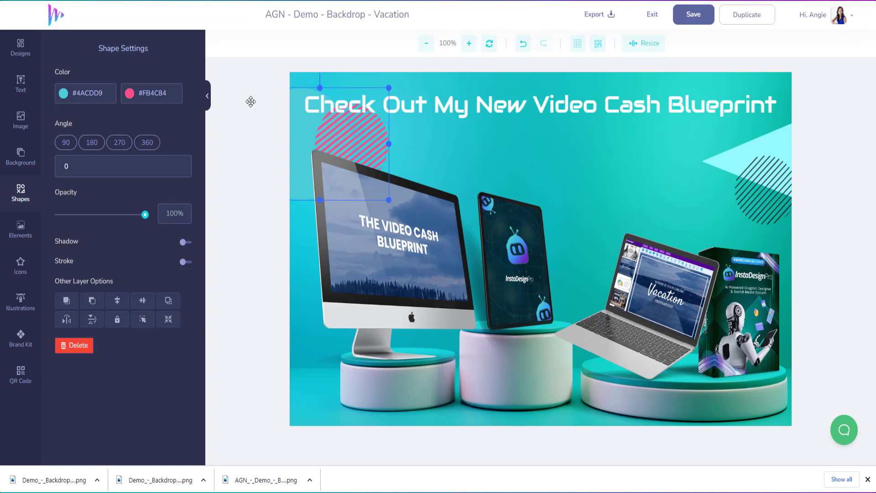
Add a text layer reading "CLICK TO LEARN MORE" and center it beneath the headline
click(21, 83)
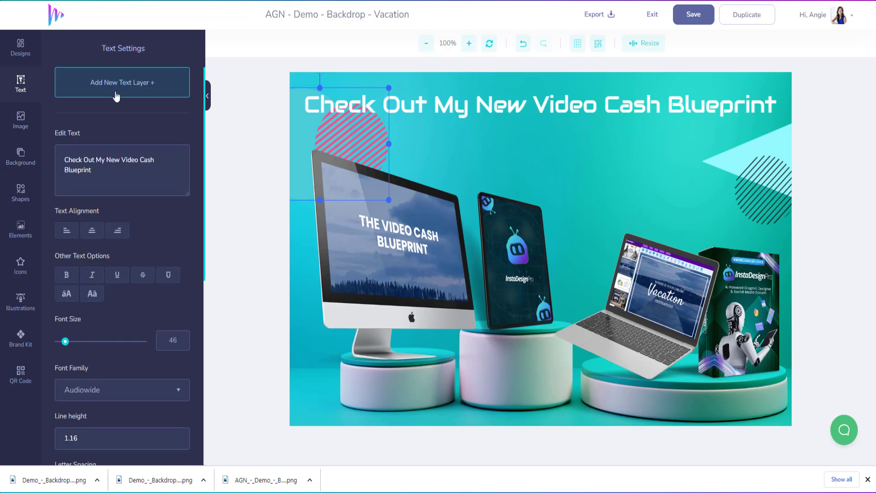
click(102, 99)
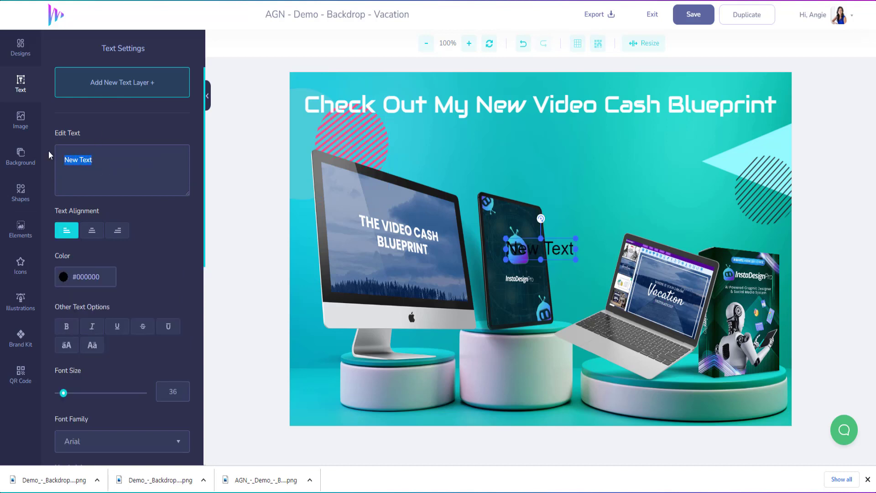
text(clic)
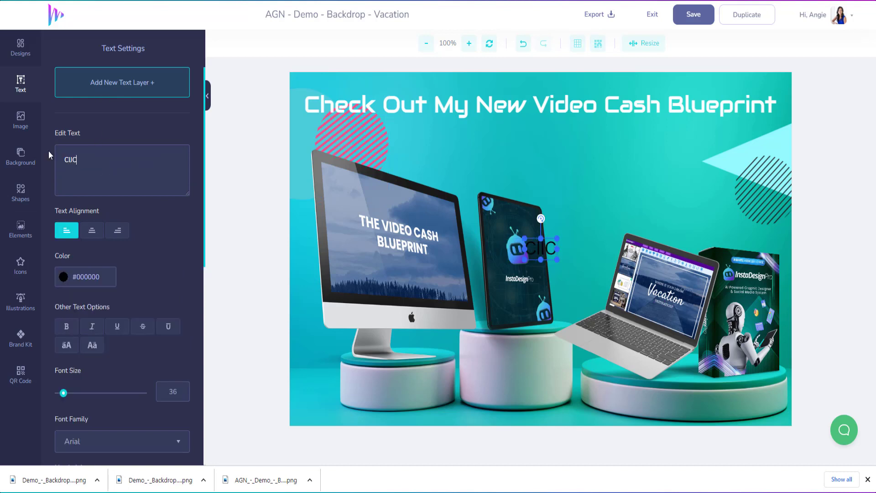
key(BackSpace)
key(BackSpace)
key(BackSpace)
key(BackSpace)
text(CLICK )
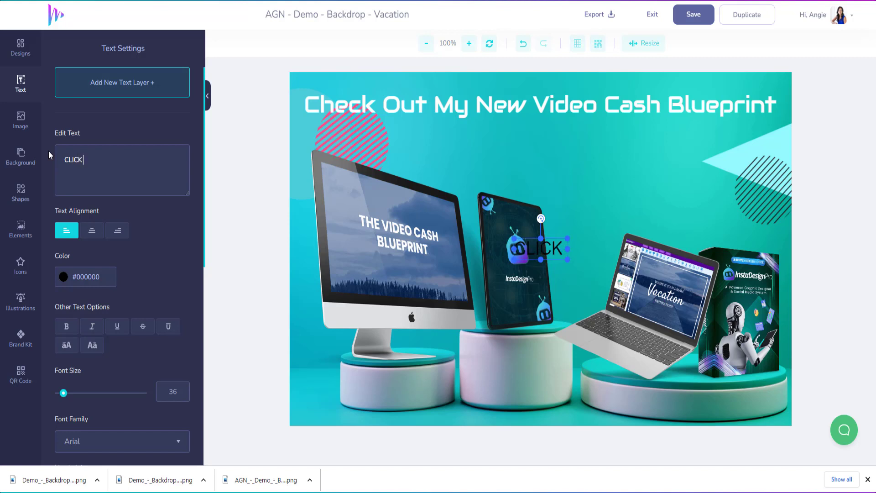
text(TO LEARN MORE)
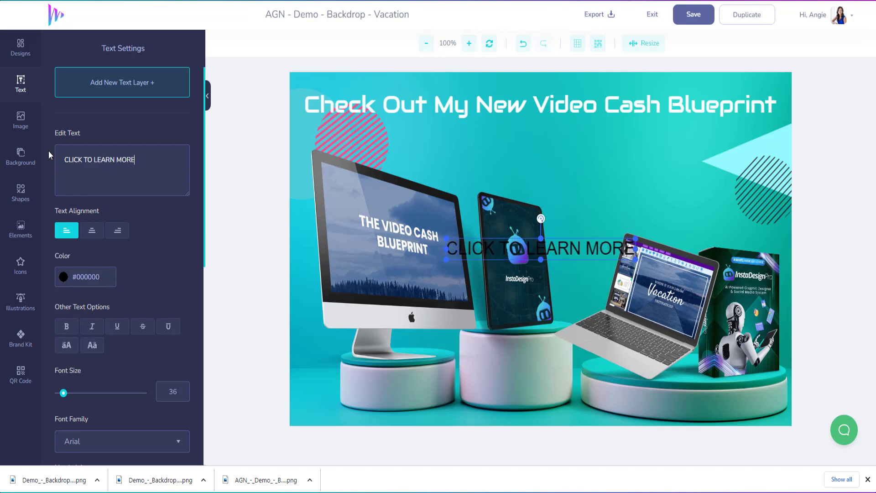
drag(556, 249, 556, 152)
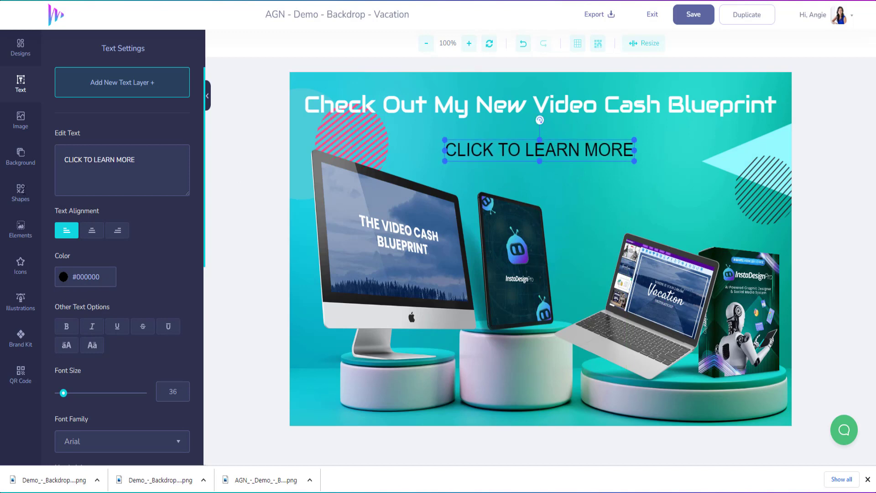
Browse the icon and illustration categories for a graphic to place behind the call-to-action text
click(36, 266)
scroll(104, 281, down, 5)
scroll(104, 280, down, 12)
scroll(102, 282, down, 12)
scroll(103, 276, down, 3)
click(13, 307)
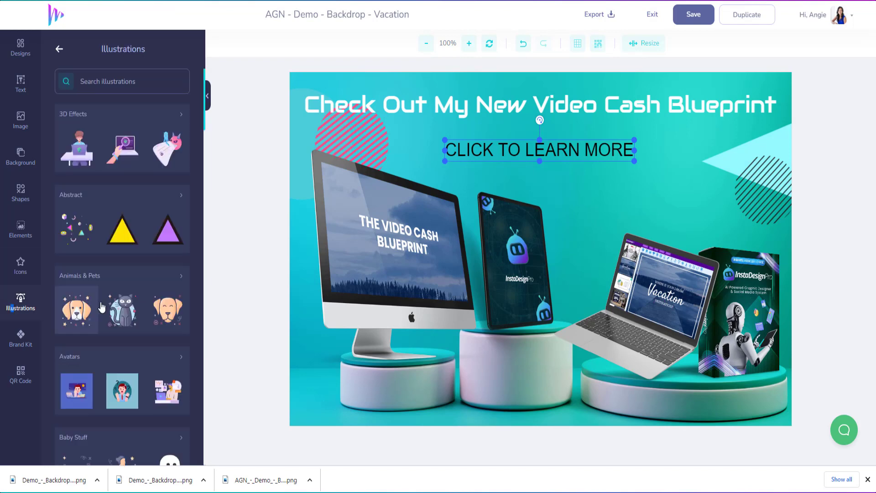
scroll(105, 309, down, 5)
scroll(105, 309, down, 18)
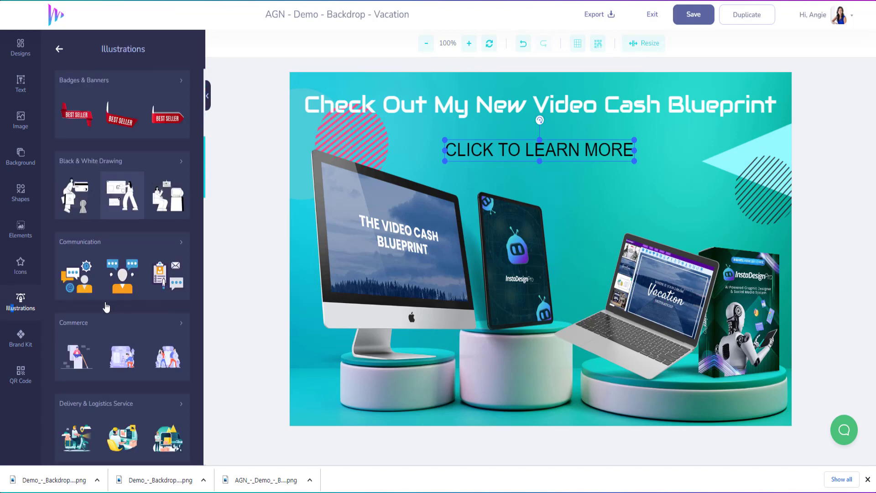
scroll(109, 305, down, 20)
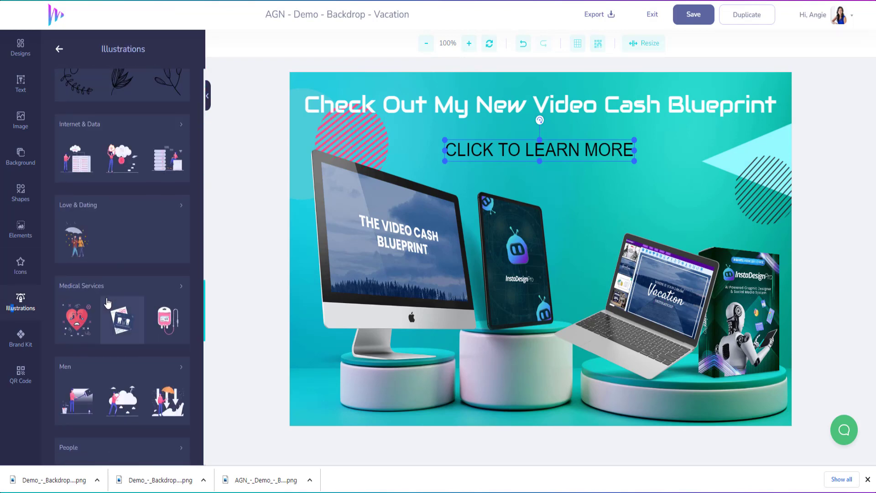
scroll(105, 298, down, 3)
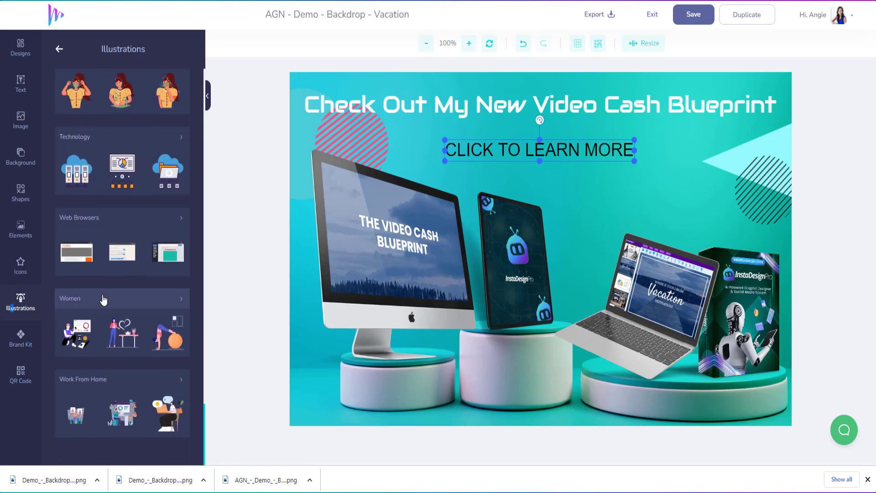
click(26, 270)
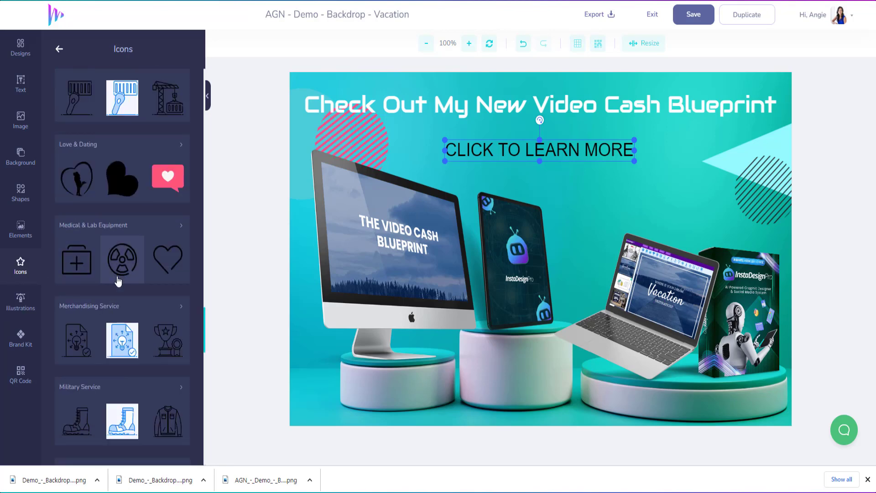
scroll(117, 280, down, 5)
Insert the glossy blue rounded button from the Buttons elements and place it over the call-to-action text
click(22, 232)
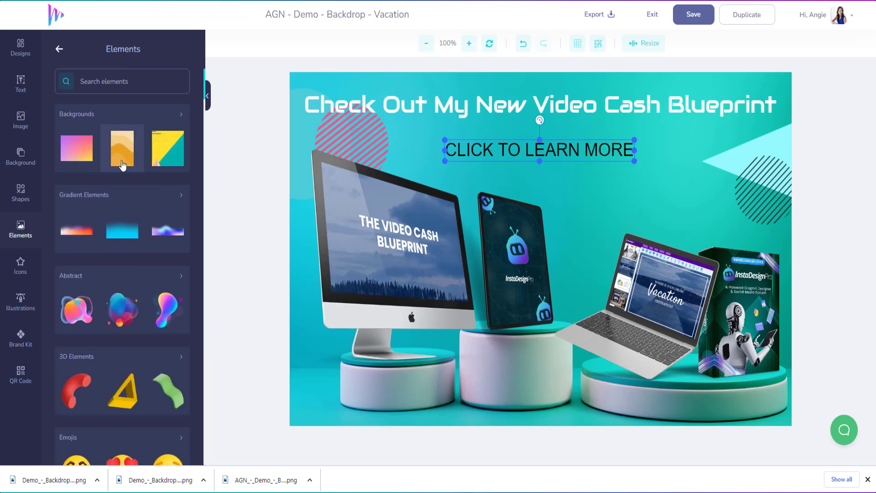
scroll(119, 208, down, 10)
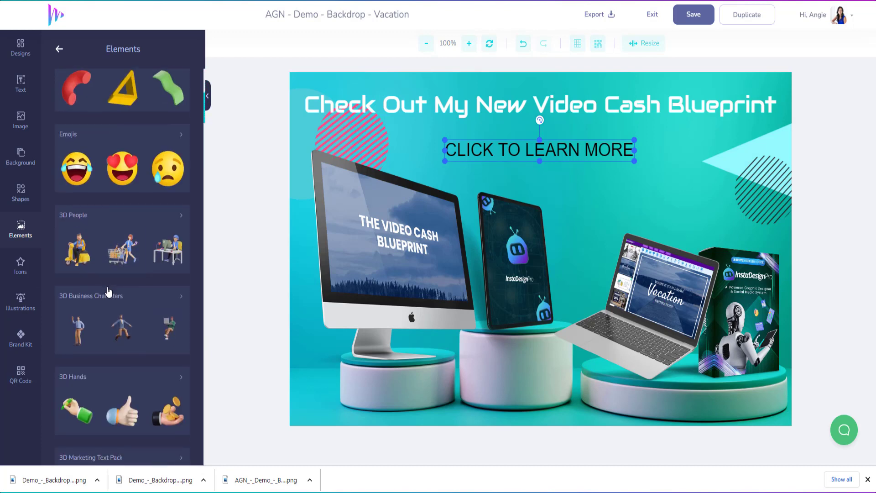
scroll(109, 288, down, 10)
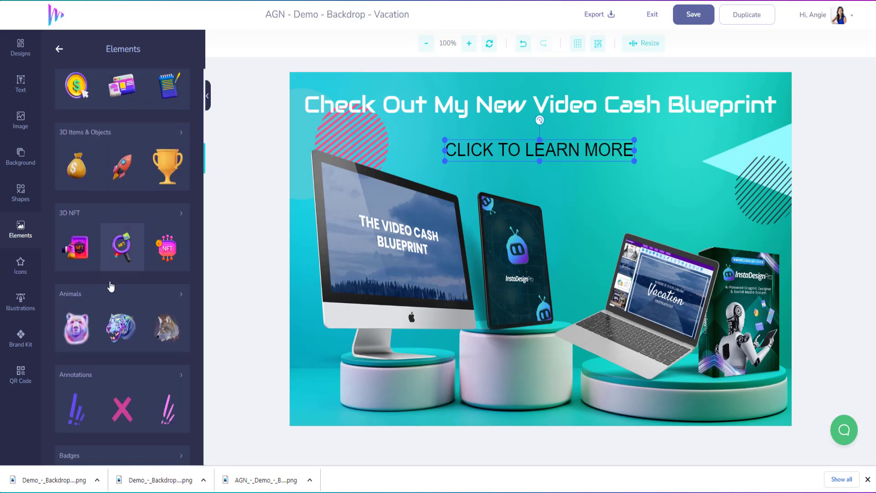
scroll(111, 283, down, 10)
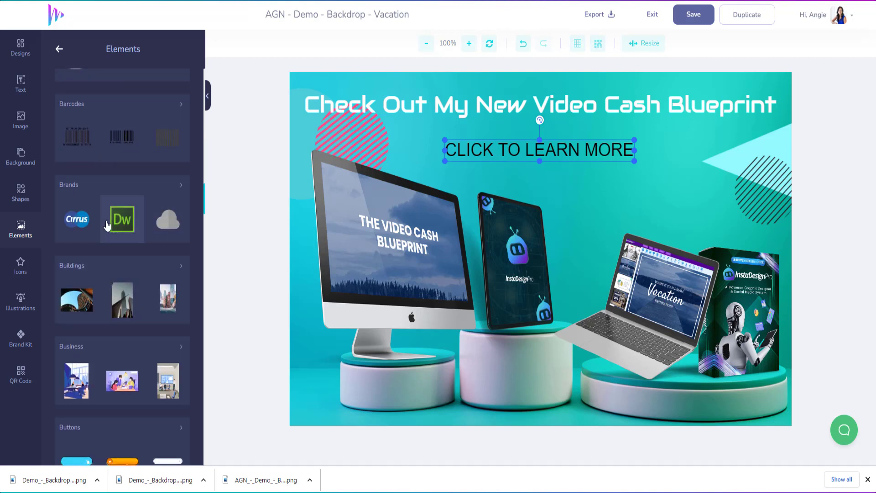
scroll(102, 235, down, 5)
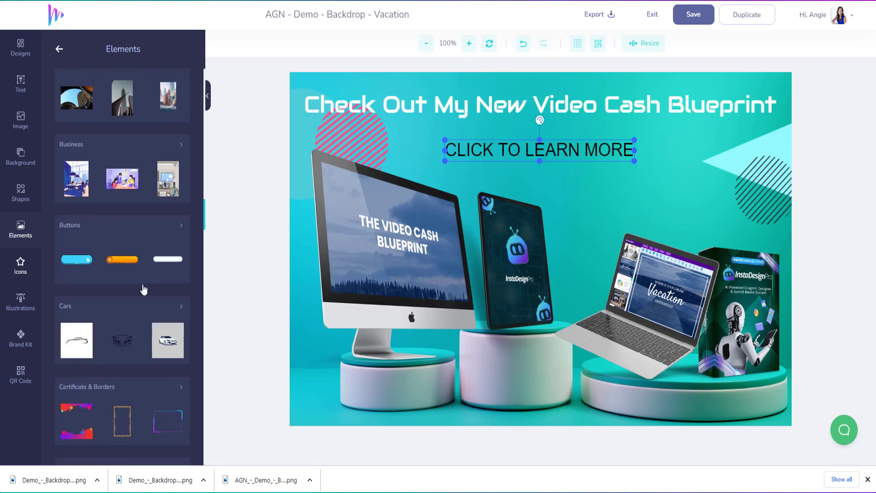
click(181, 225)
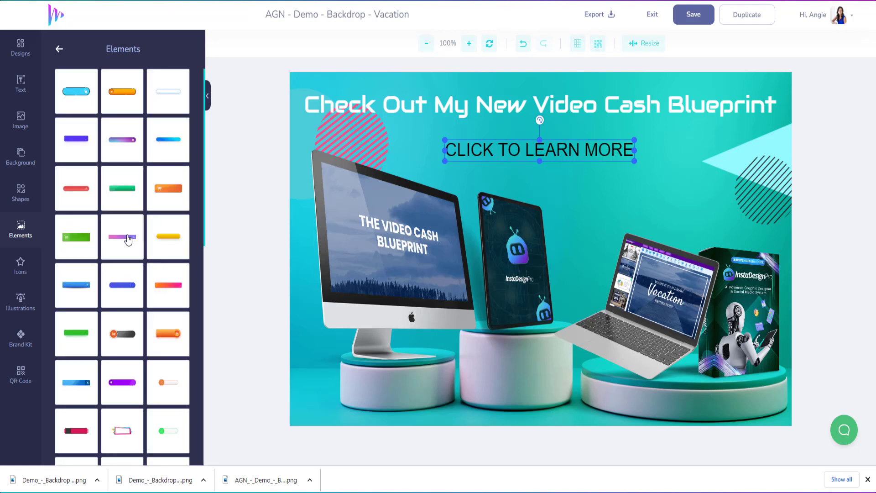
scroll(137, 365, down, 4)
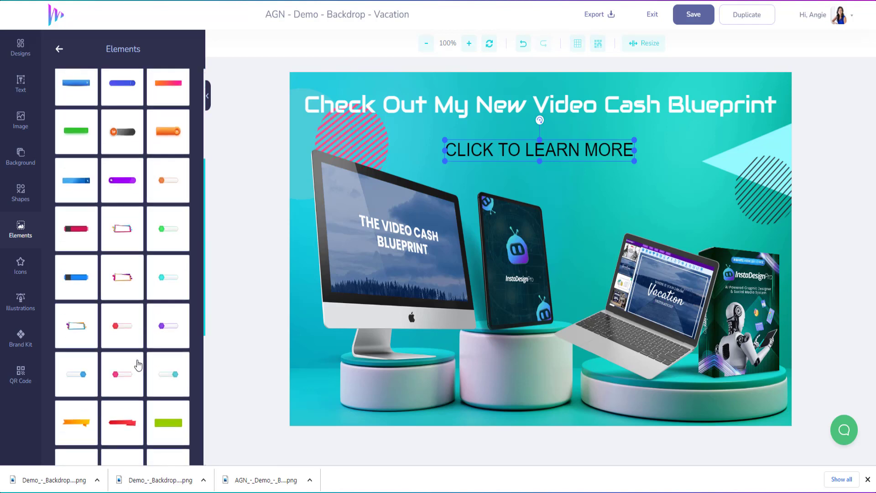
scroll(138, 364, down, 6)
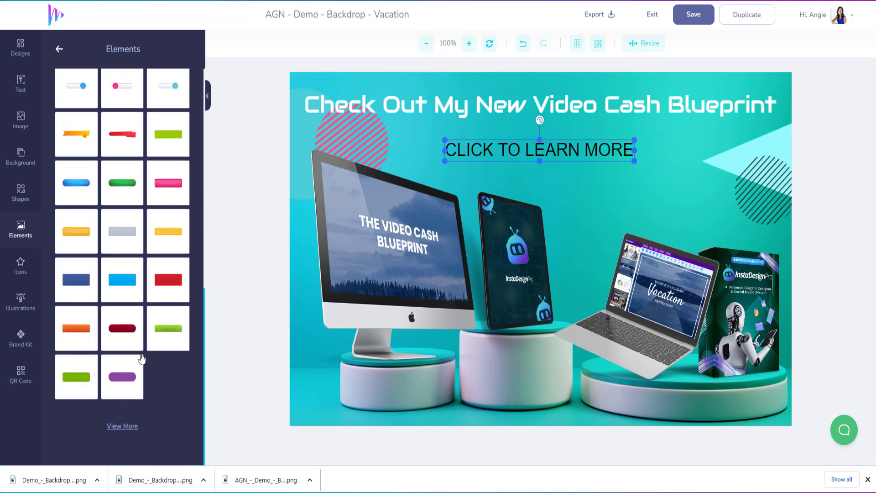
scroll(142, 359, up, 3)
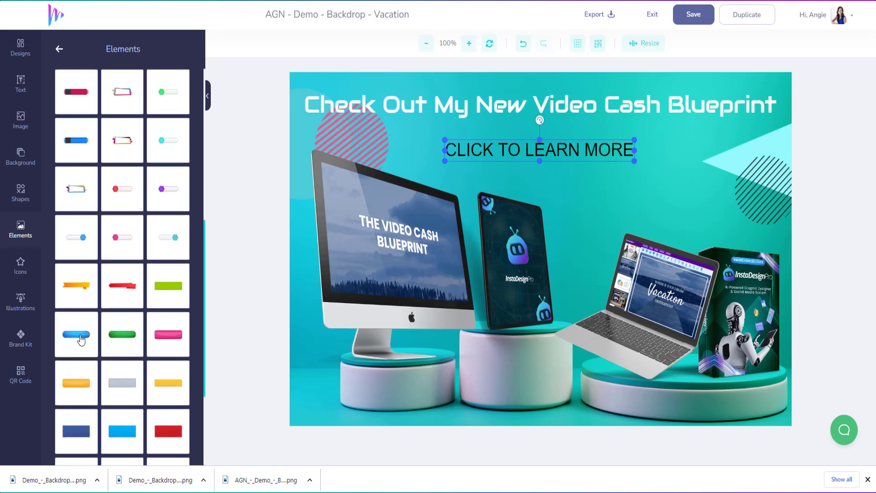
click(81, 340)
drag(520, 259, 516, 159)
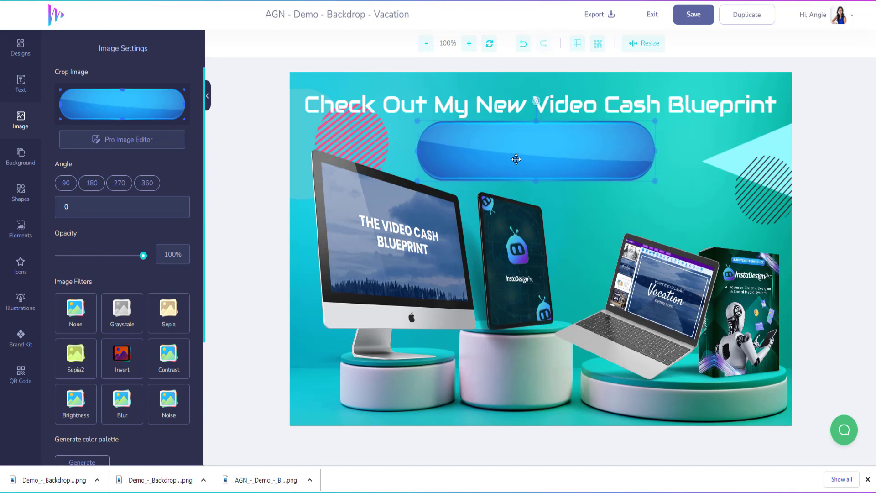
Send the blue button behind the call-to-action text, reduce its height and center it around the text
right_click(516, 159)
click(551, 225)
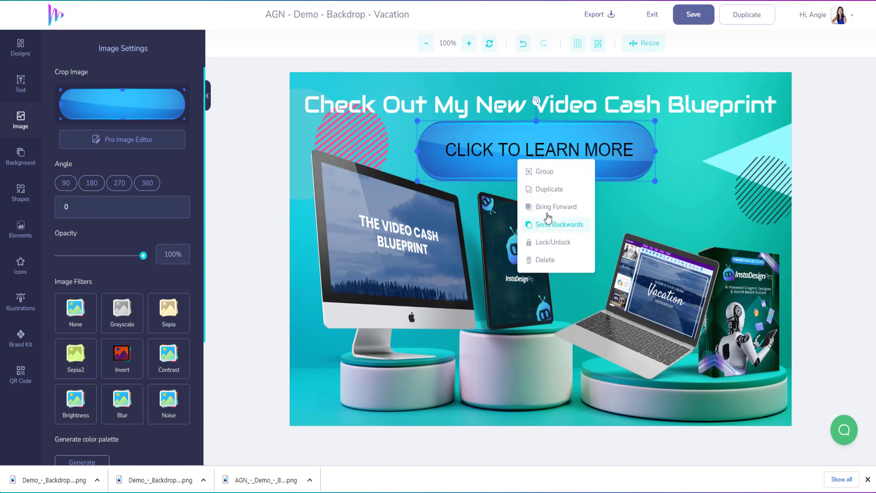
click(273, 154)
click(561, 147)
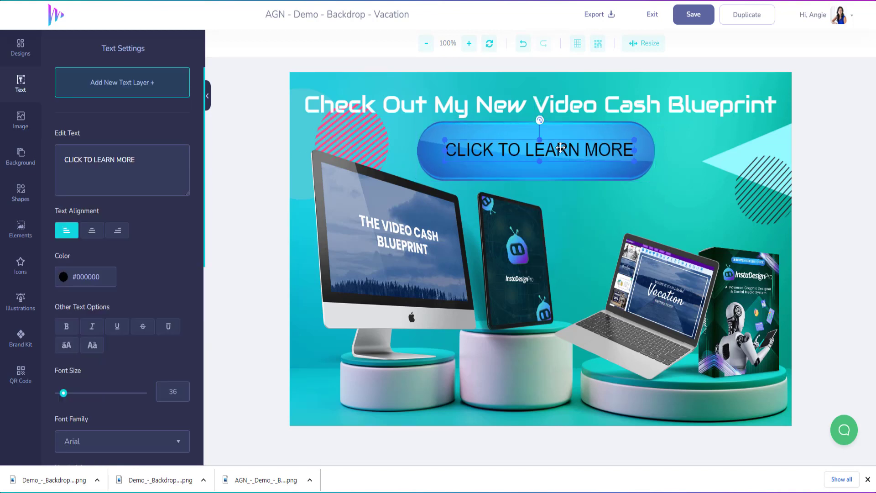
click(621, 123)
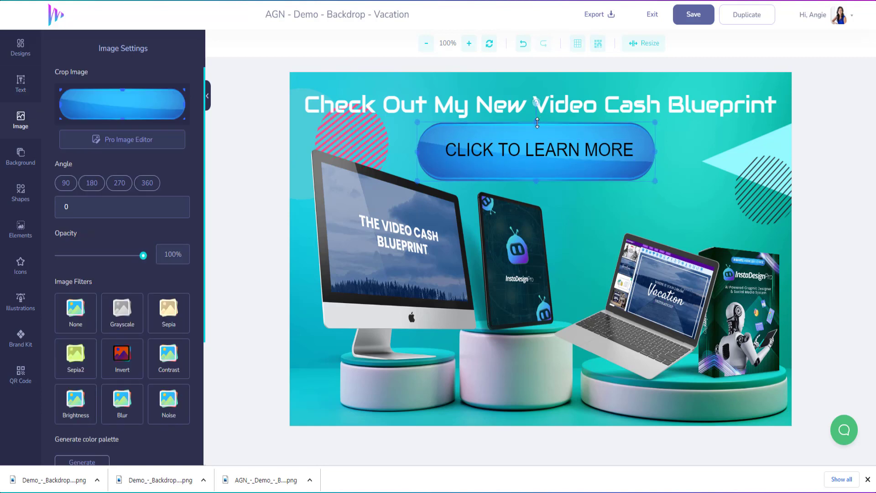
drag(538, 122, 538, 136)
drag(555, 177, 560, 168)
Color the "CLICK TO LEARN MORE" text #FFFFFF and make it bold
click(556, 149)
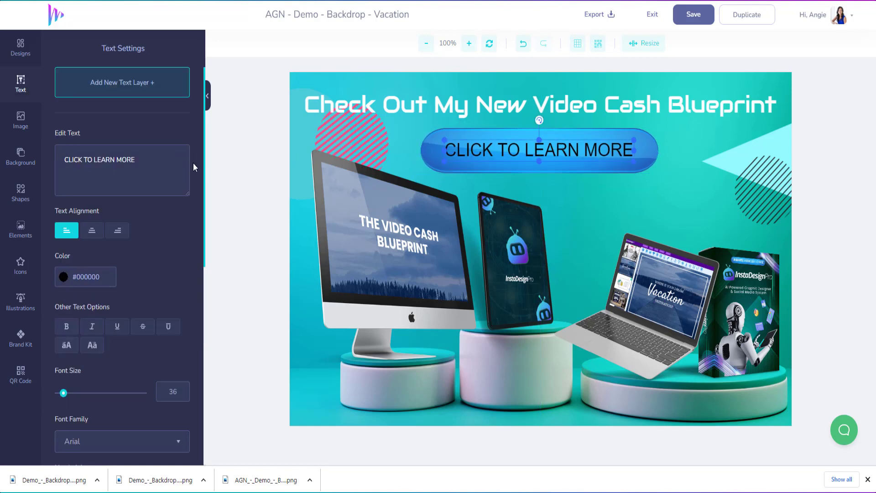
click(67, 274)
drag(78, 309, 52, 286)
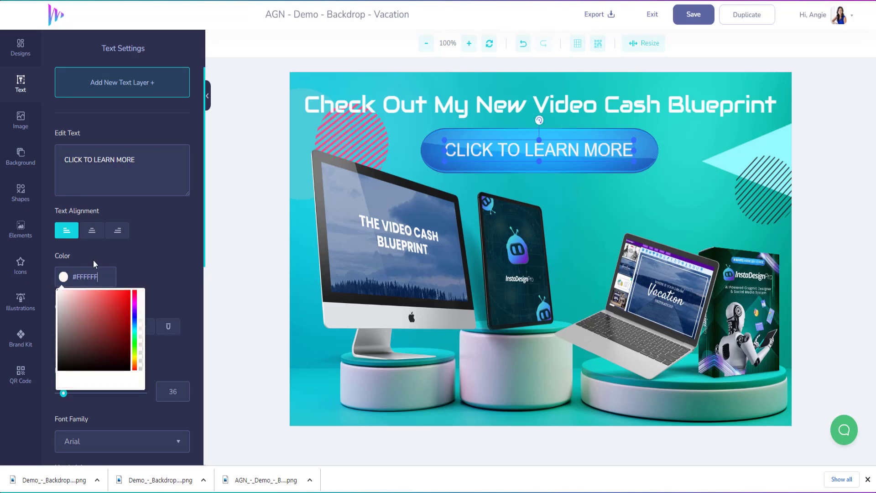
click(114, 220)
click(67, 326)
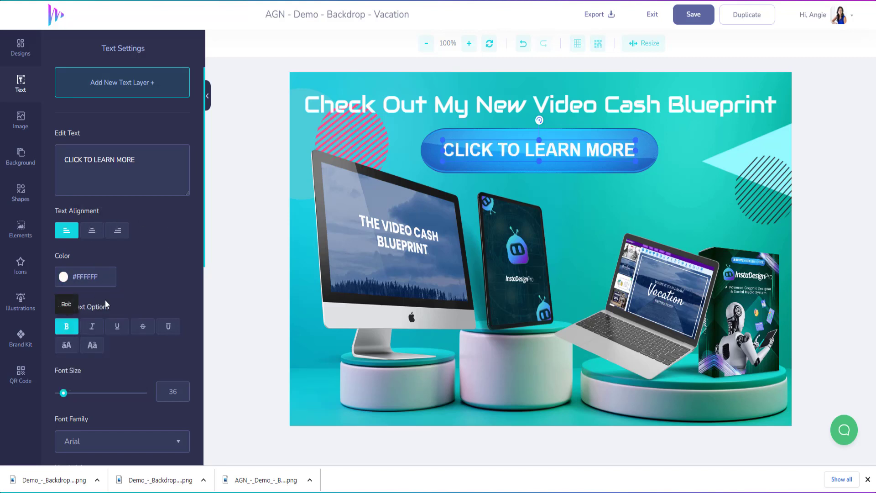
Delete the teal podium backdrop image from the canvas and open the solid background color options
click(787, 77)
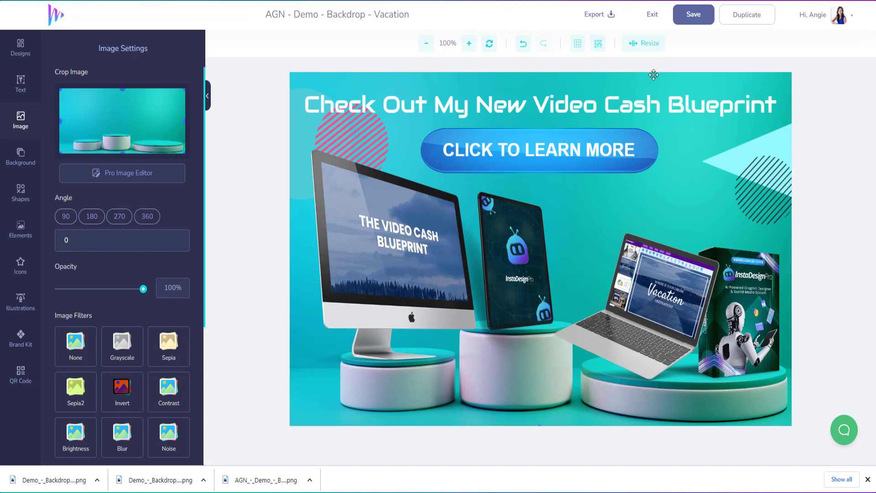
key(Delete)
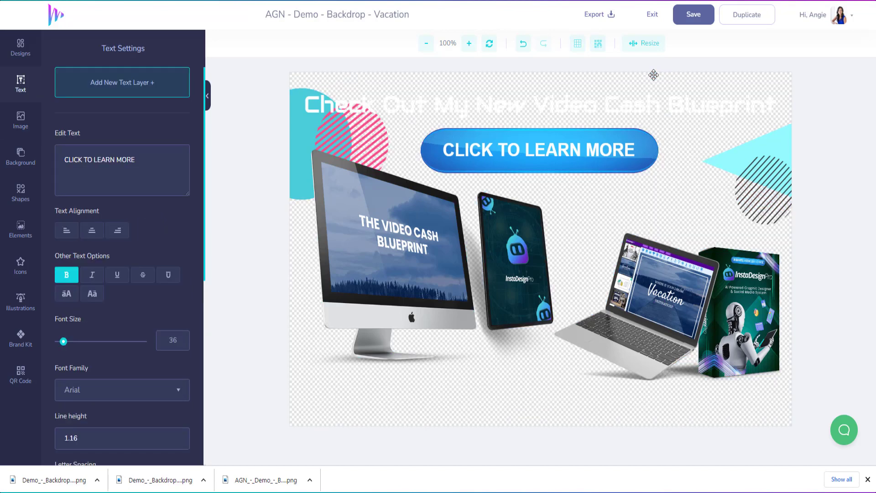
click(24, 162)
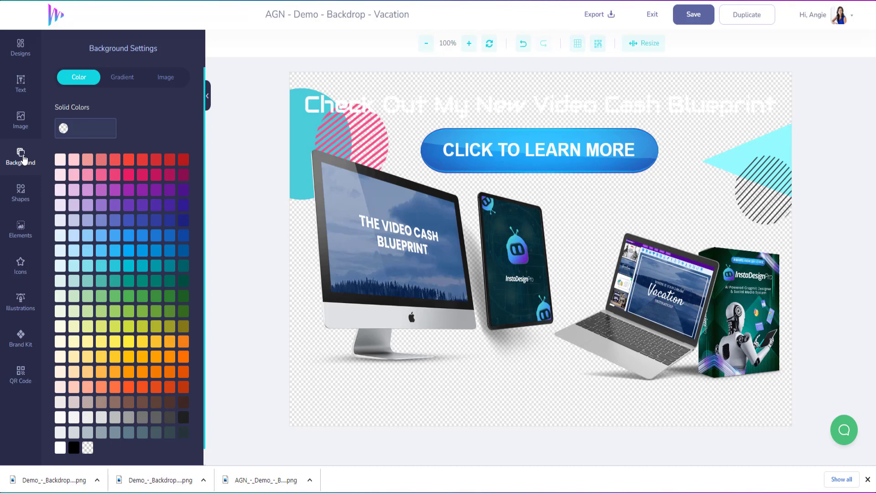
Set the People library photo of the woman on an orange backdrop as the canvas background image
click(18, 121)
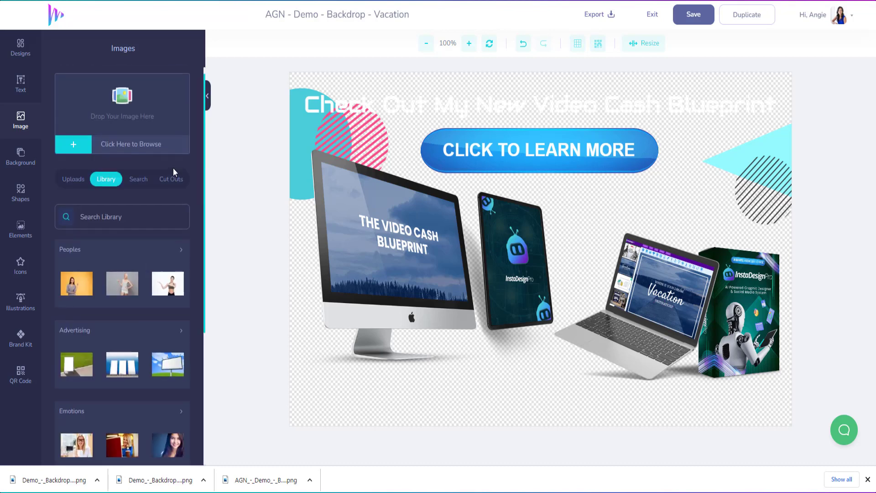
scroll(115, 229, down, 5)
click(174, 299)
scroll(98, 321, down, 10)
scroll(147, 352, up, 12)
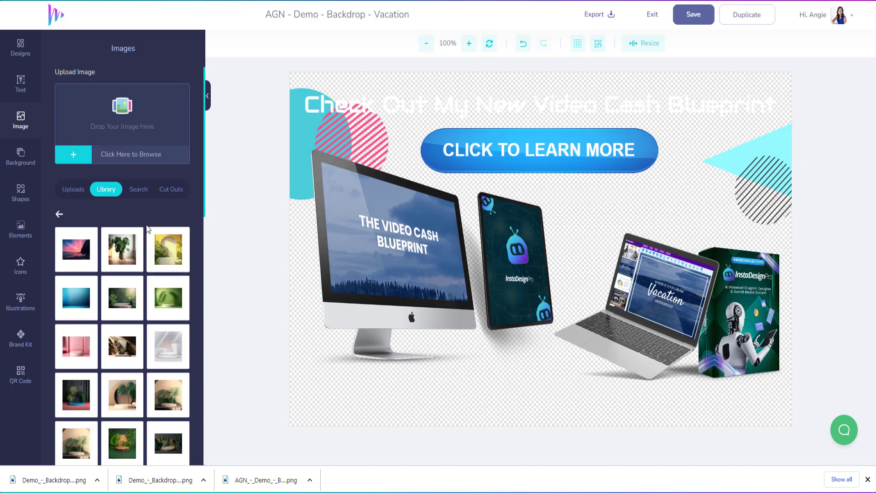
click(21, 158)
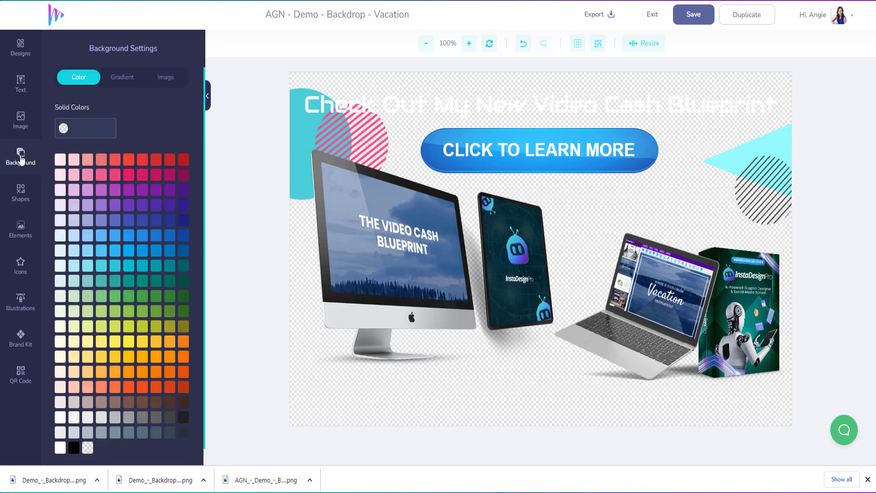
click(167, 78)
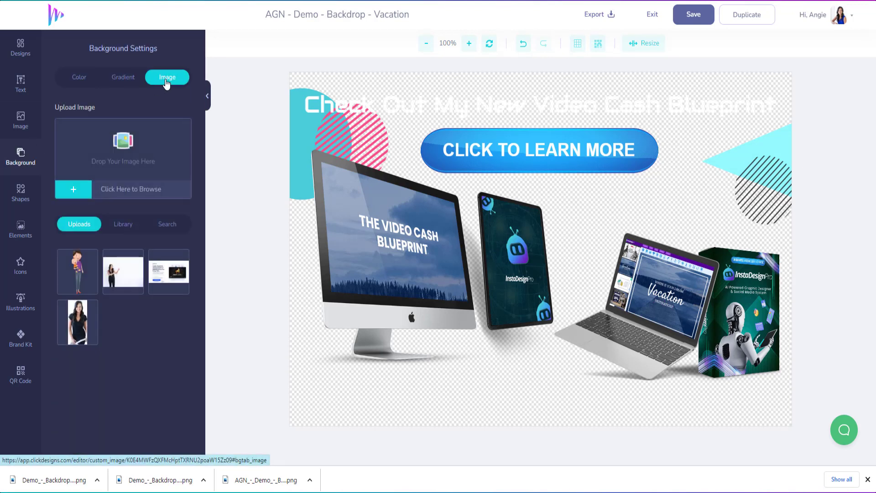
click(124, 224)
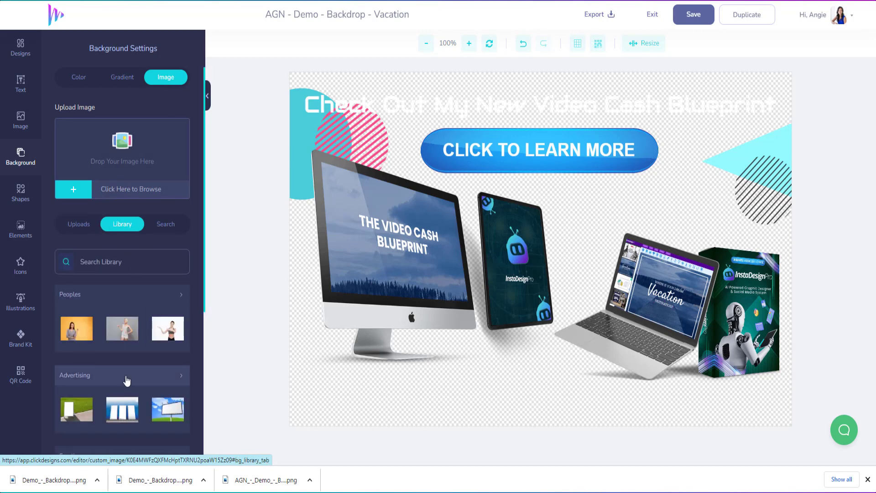
scroll(128, 381, down, 3)
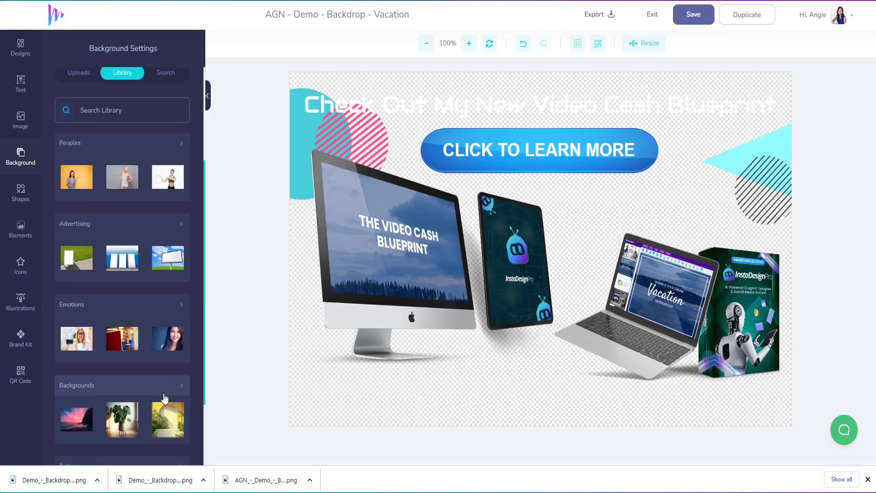
scroll(132, 433, down, 3)
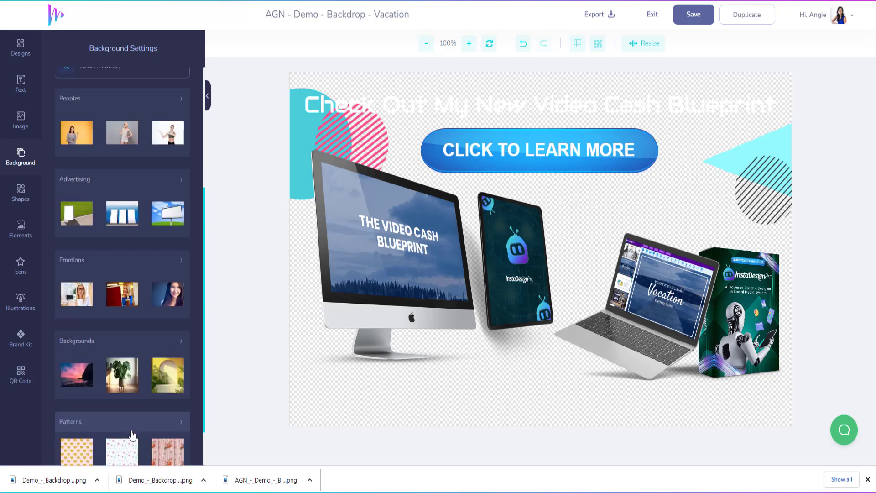
scroll(127, 432, up, 6)
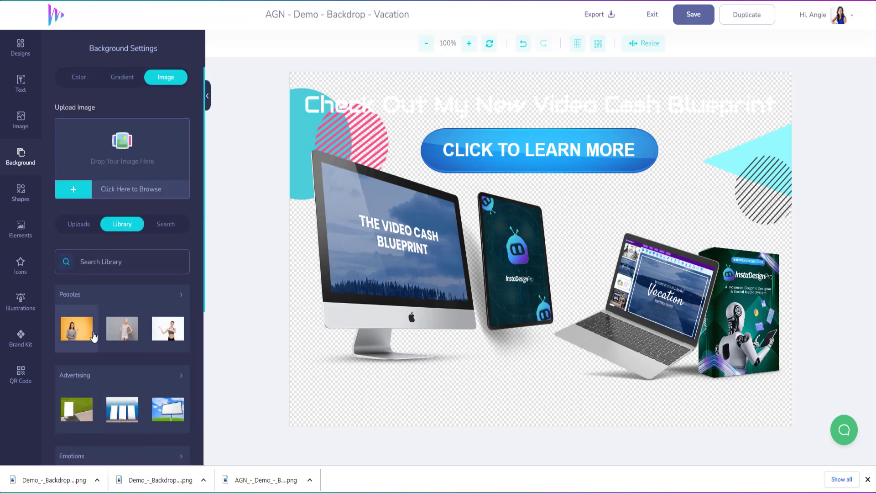
click(77, 329)
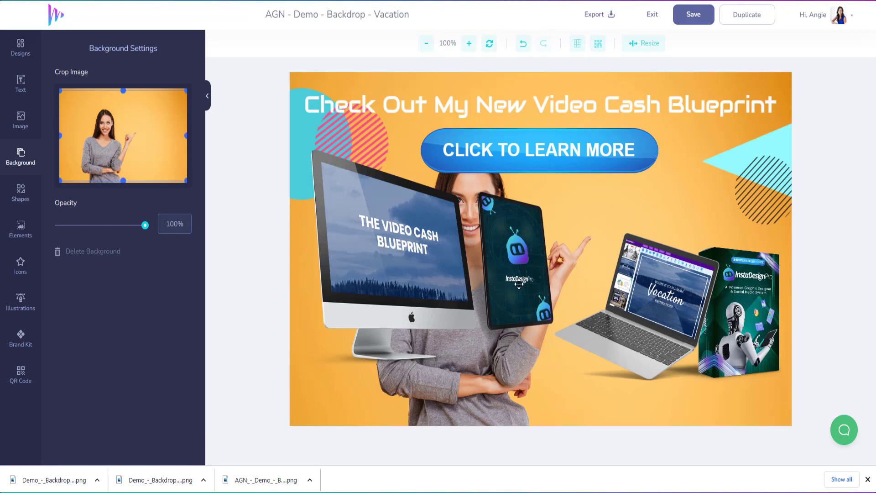
Move the monitor and tablet mockups to the right half of the canvas, behind the laptop and clear of the woman
click(519, 284)
click(374, 245)
drag(375, 246, 629, 247)
drag(535, 271, 687, 288)
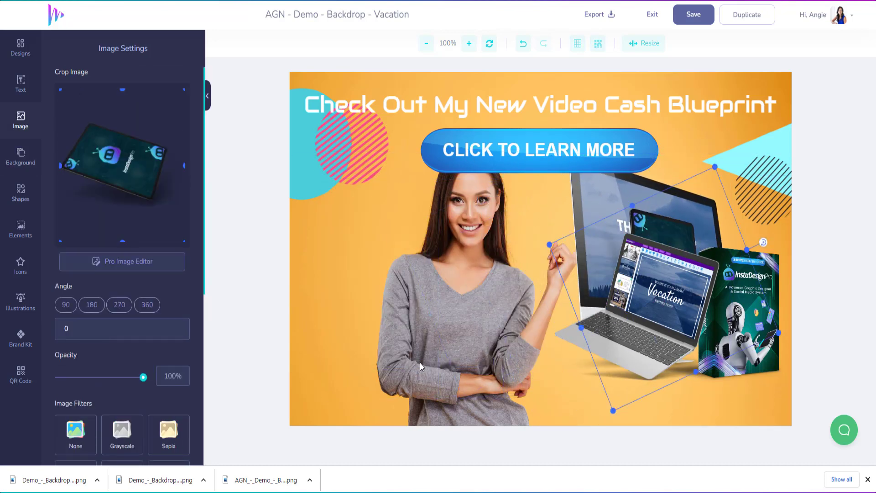
Crop the left edge of the background photo so the woman sits further left on the canvas
click(443, 361)
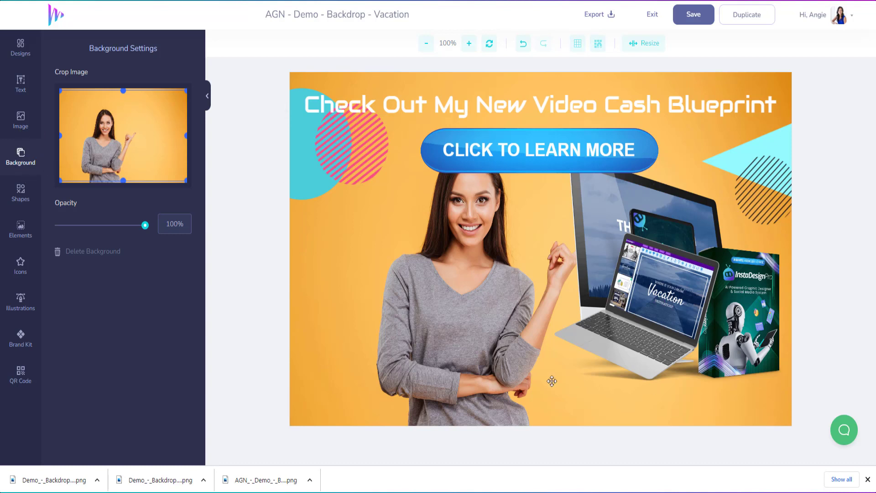
drag(149, 132, 135, 109)
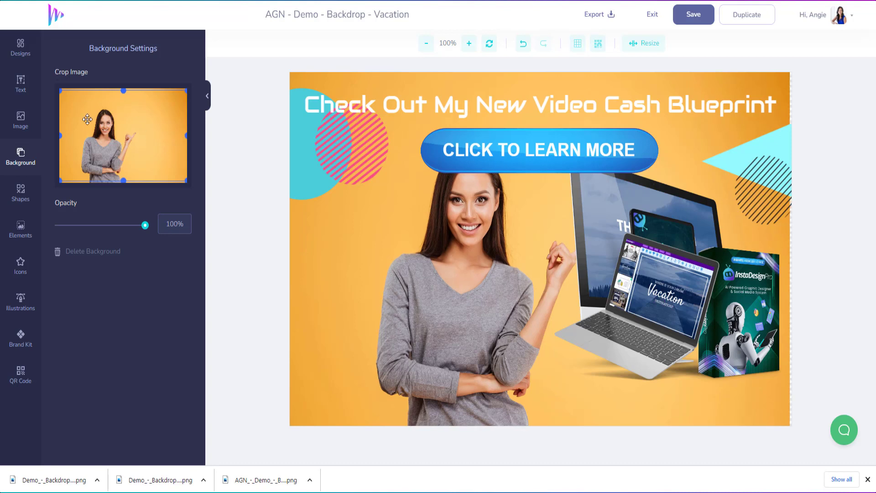
mouse_move(60, 135)
mouse_down()
mouse_move(84, 134)
mouse_move(77, 136)
mouse_up()
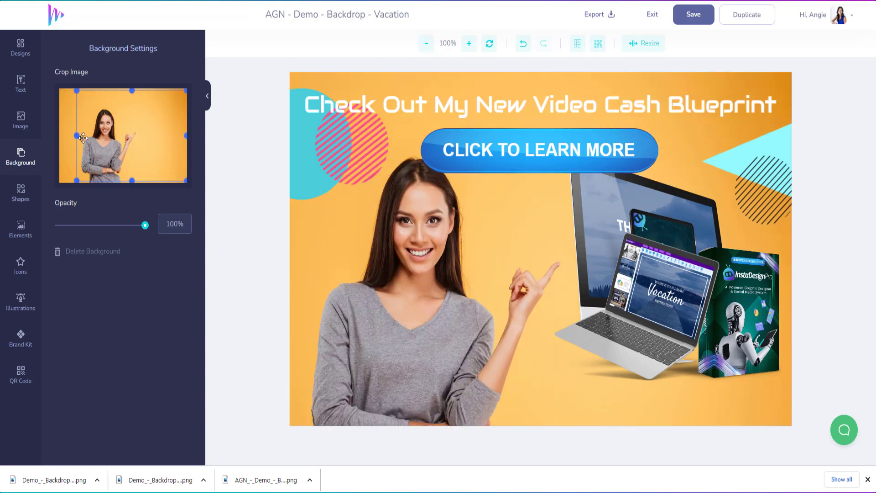
Group the laptop, tablet and product box along the lower right of the canvas and shrink the monitor to fit behind the laptop
drag(639, 328, 596, 369)
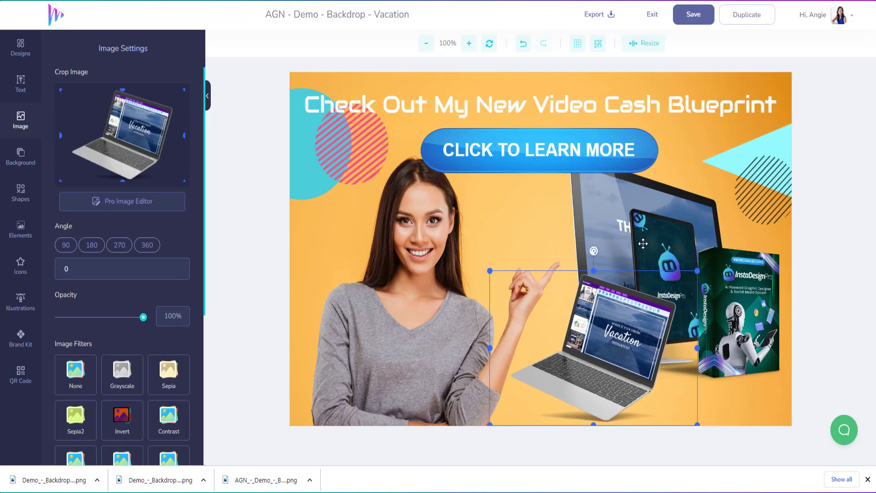
click(644, 246)
drag(673, 215, 779, 300)
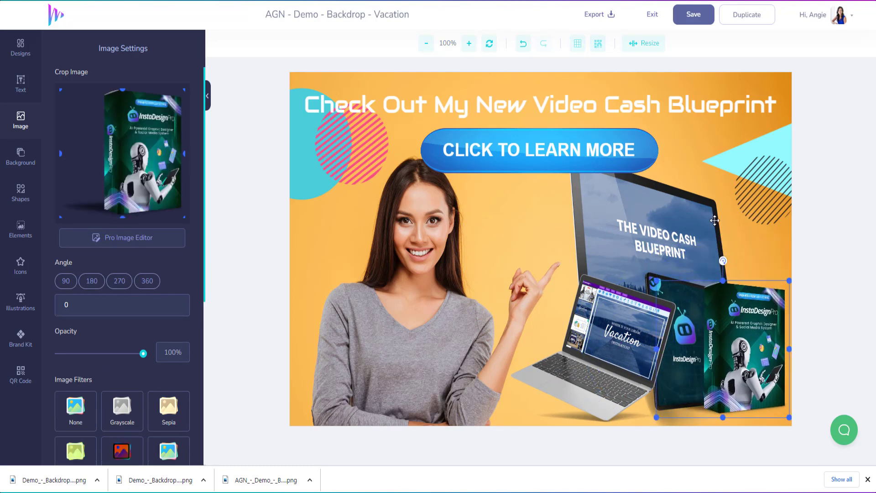
click(708, 178)
click(715, 168)
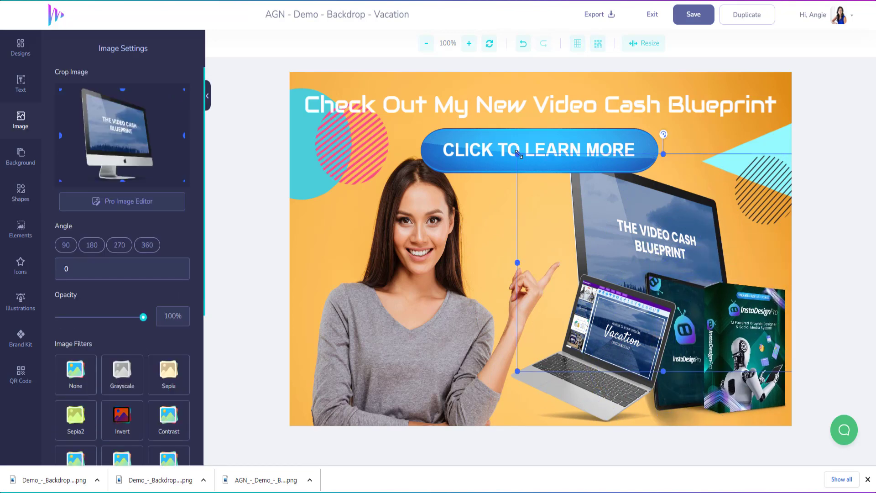
drag(523, 159, 619, 230)
drag(653, 259, 586, 295)
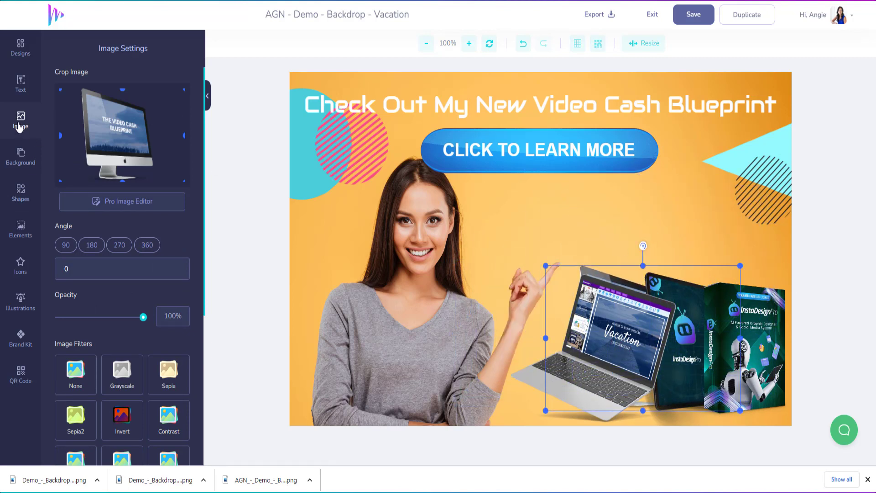
Insert the blue studio backdrop from the image library and send it backwards behind all mockups, shapes and text
click(20, 124)
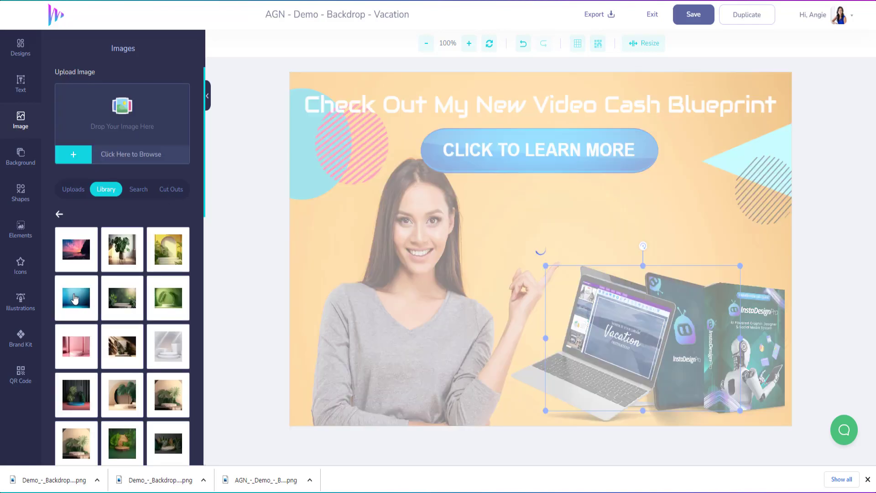
click(75, 299)
click(416, 160)
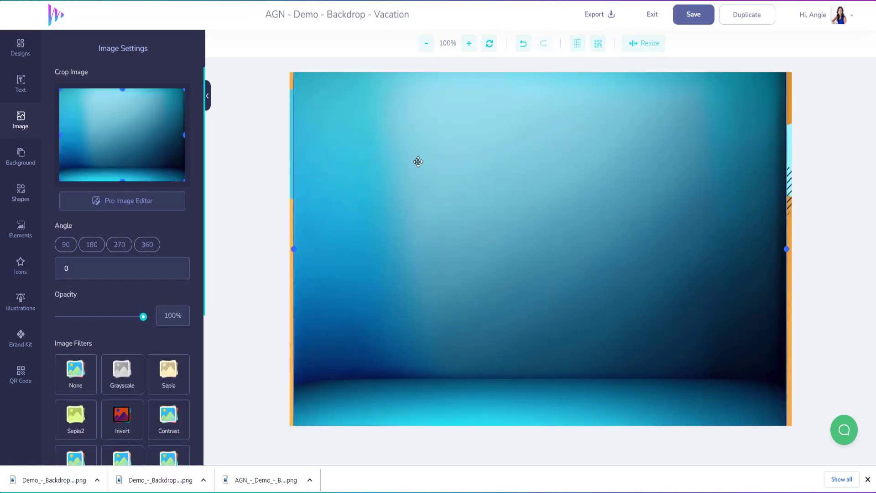
right_click(418, 161)
click(441, 227)
click(441, 227)
click(441, 227)
click(441, 227)
click(441, 227)
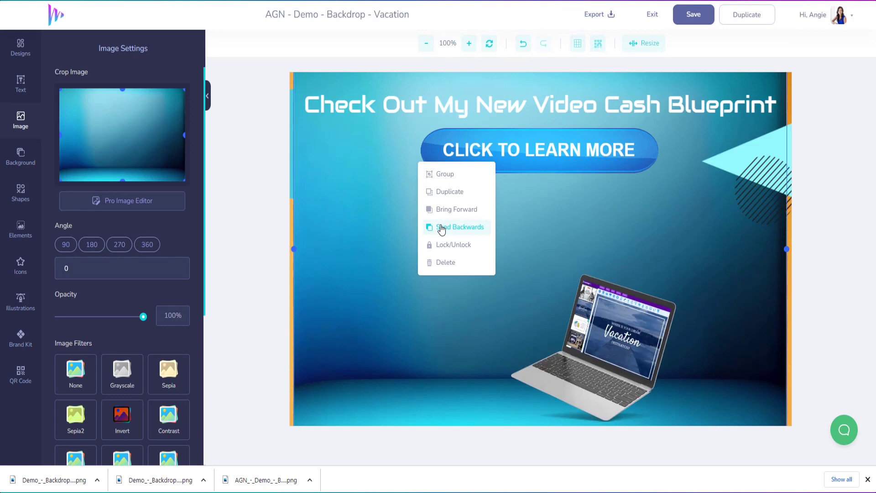
click(441, 228)
click(441, 228)
click(441, 228)
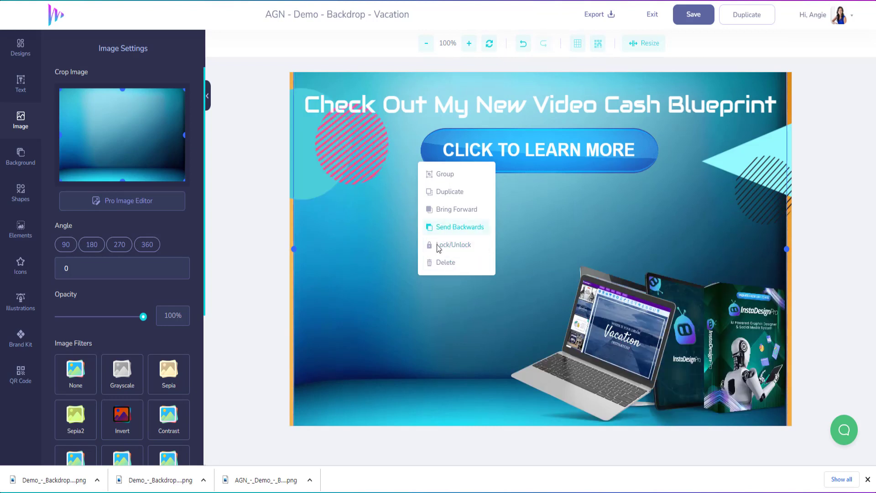
Stretch the blue backdrop image sideways until it covers the full width of the canvas
drag(373, 292, 370, 292)
drag(291, 249, 290, 250)
drag(784, 250, 802, 254)
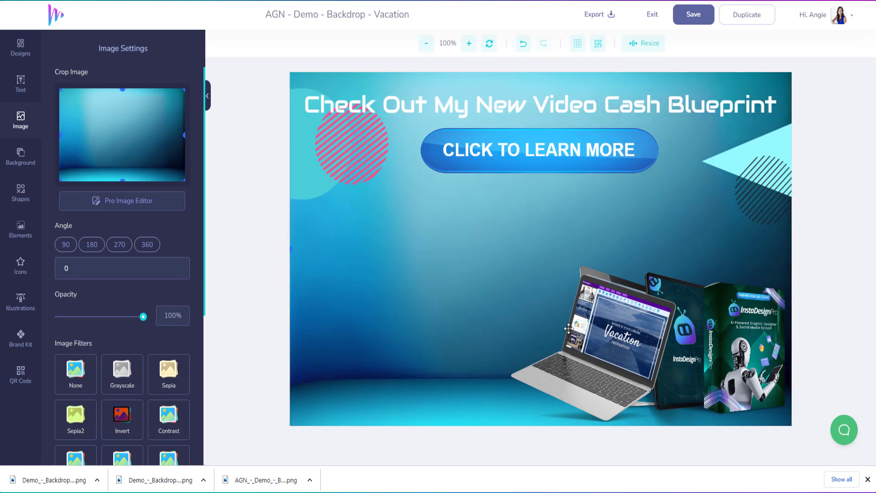
Shift the laptop, monitor and tablet left, and return the tablet and laptop to the right to uncover the monitor
drag(595, 352, 382, 339)
drag(662, 345, 411, 323)
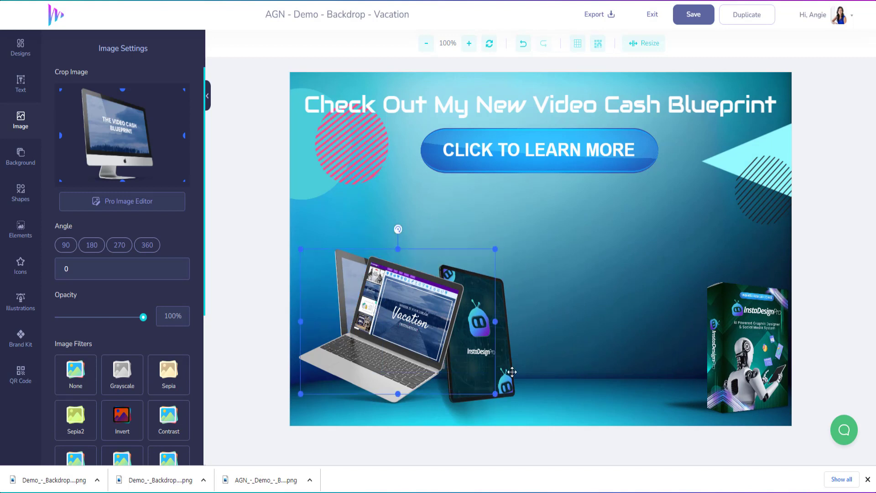
drag(507, 372, 702, 375)
drag(361, 356, 644, 370)
Enlarge the monitor mockup and place it just right of the canvas center, below the call-to-action button
click(403, 347)
drag(403, 347, 444, 355)
drag(341, 258, 216, 165)
drag(388, 302, 575, 316)
Move the laptop mockup to the lower left of the canvas and enlarge it, slightly overlapping the monitor
click(725, 344)
drag(724, 343, 430, 345)
drag(478, 268, 528, 216)
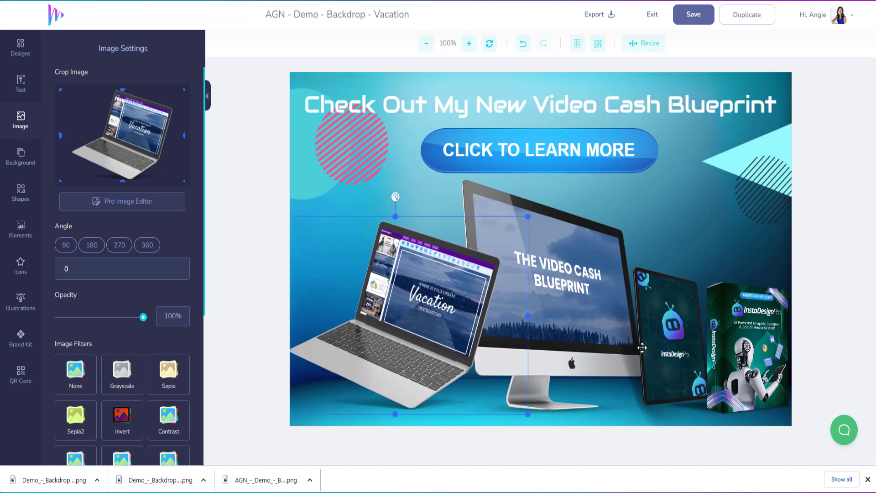
Move the tablet against the monitor's lower right corner, and enlarge the product box and place it beside the tablet
drag(647, 349, 622, 362)
drag(754, 339, 733, 332)
drag(772, 277, 798, 250)
drag(750, 314, 734, 321)
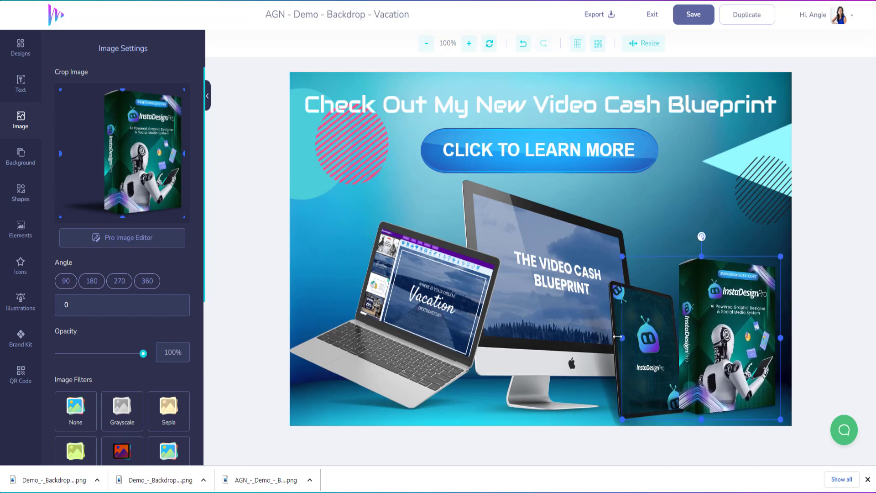
Bring the tablet mockup forward in front of the product box and nudge it into place
click(623, 340)
right_click(620, 329)
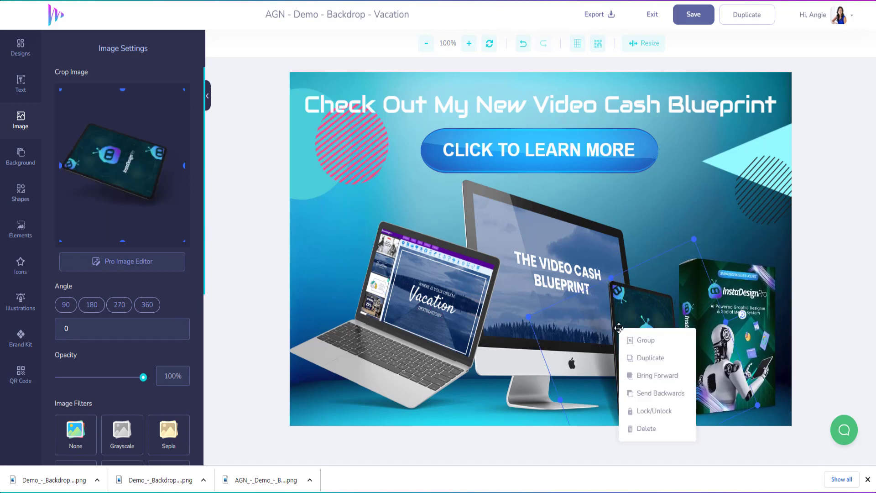
click(637, 375)
drag(638, 349, 641, 347)
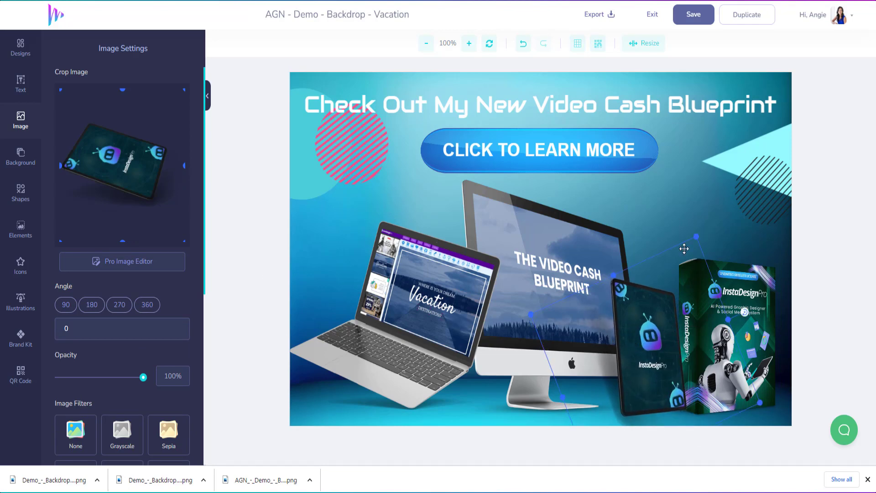
Delete the blue backdrop image and the orange background photo of the woman from the design
click(439, 85)
key(ctrl+z)
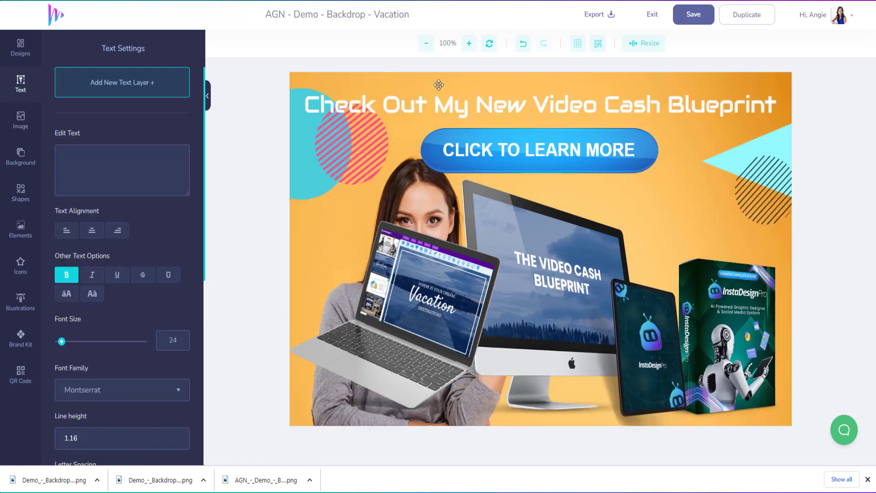
click(23, 157)
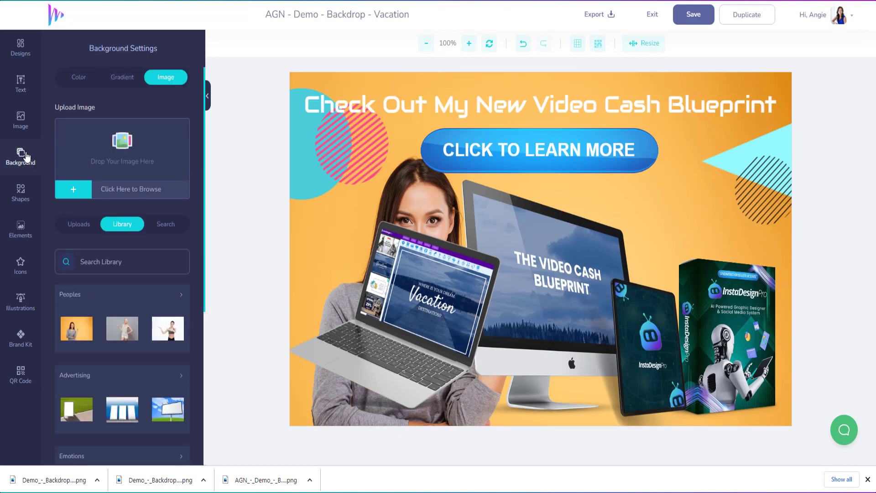
click(338, 92)
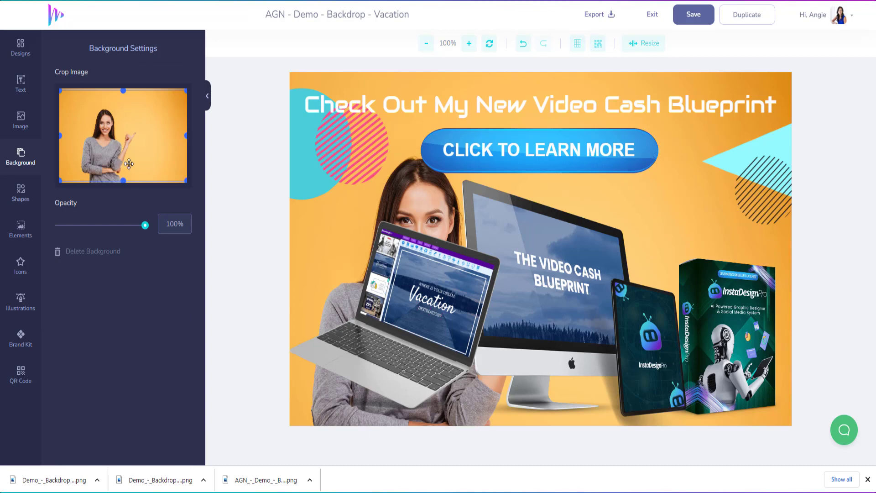
click(86, 254)
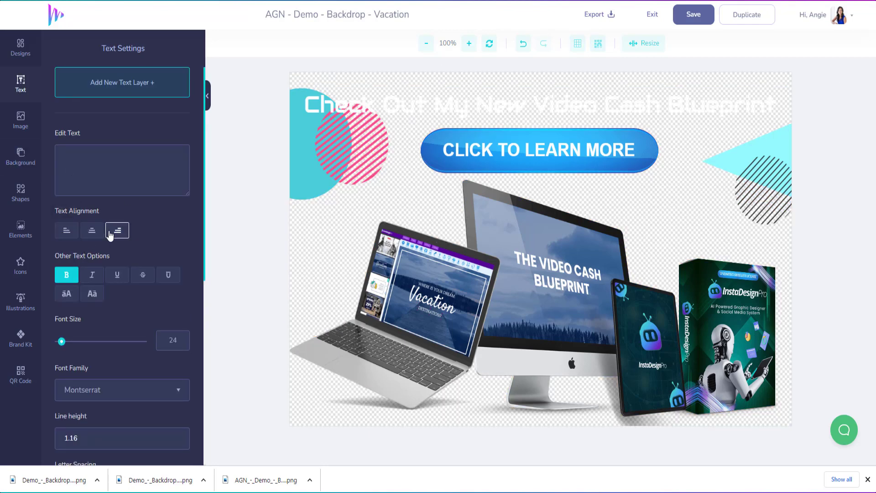
Search the stock images for "cartoon room"
click(20, 158)
scroll(112, 347, down, 5)
scroll(123, 274, up, 5)
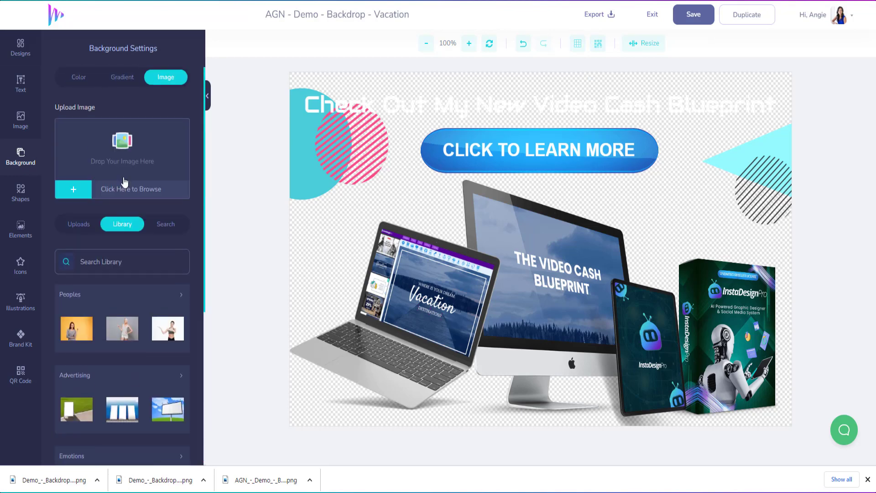
click(21, 121)
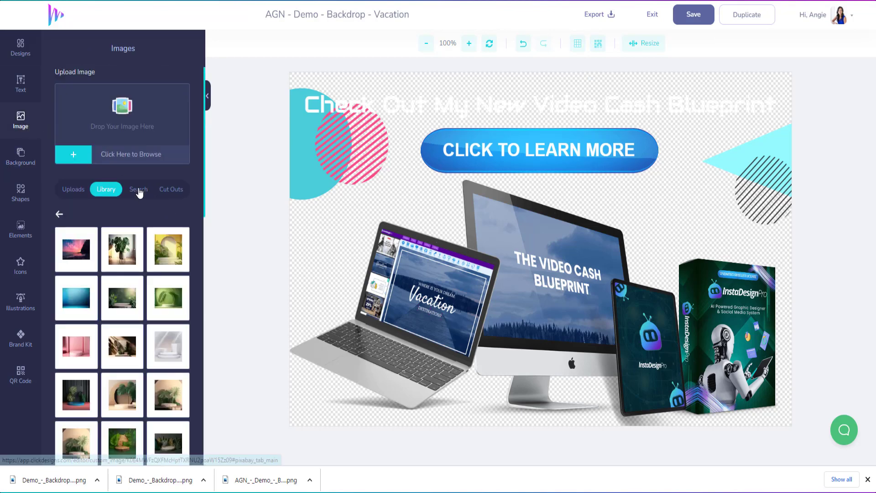
click(138, 189)
click(111, 225)
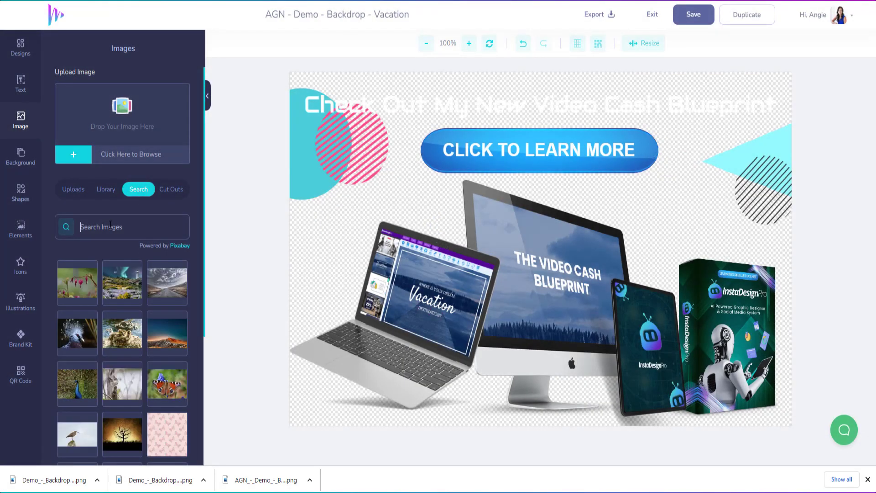
text(cartoon room)
key(Return)
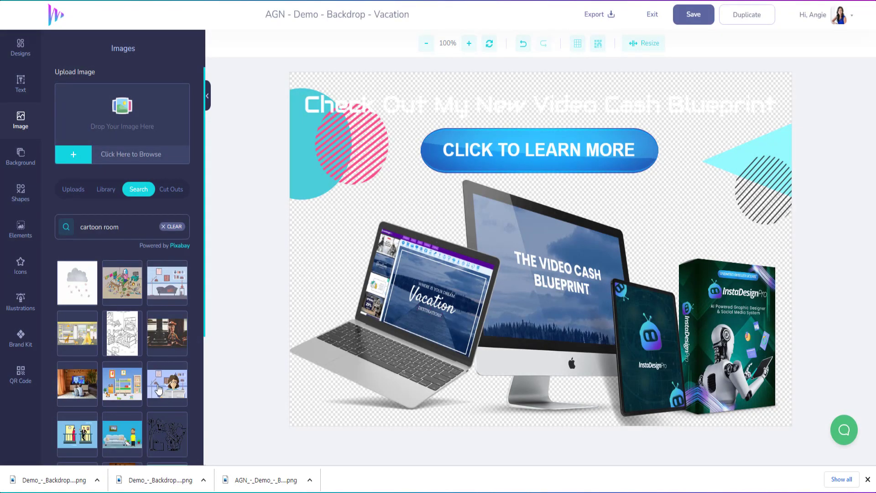
Add the cartoon library room with bookshelves and a pink rug to the design and stretch it over the whole canvas
scroll(159, 391, down, 2)
scroll(112, 399, down, 2)
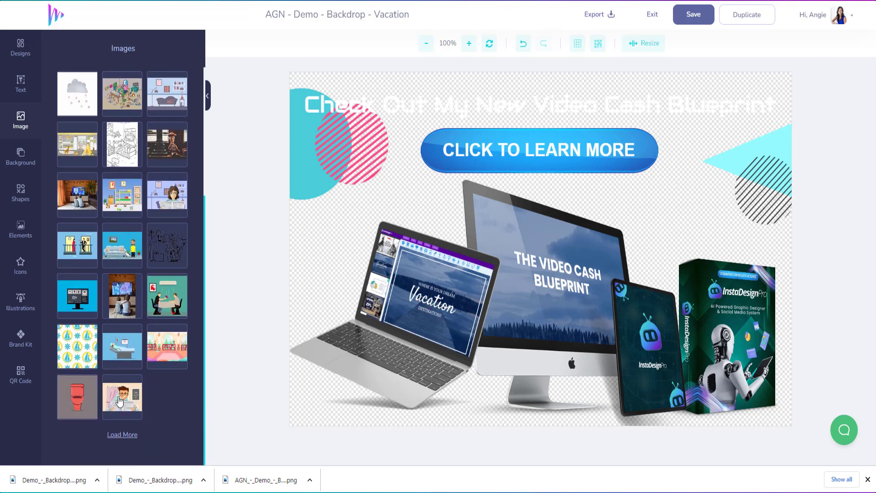
click(172, 353)
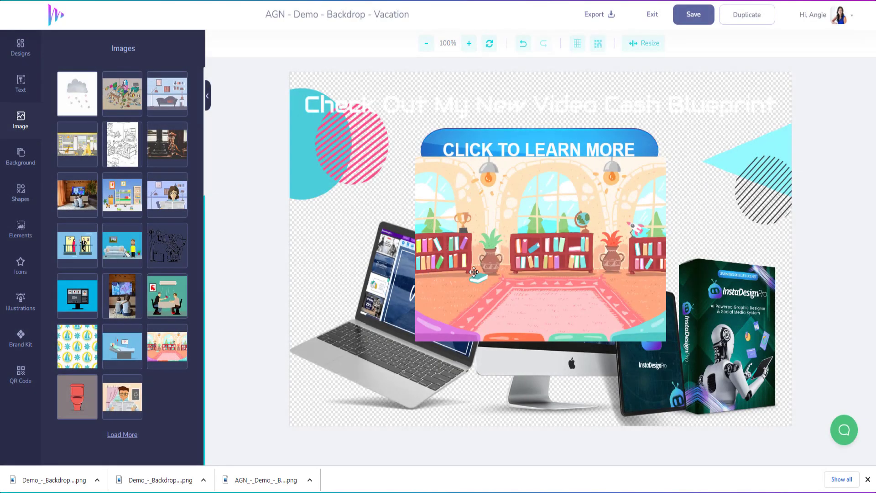
click(446, 272)
drag(446, 272, 324, 188)
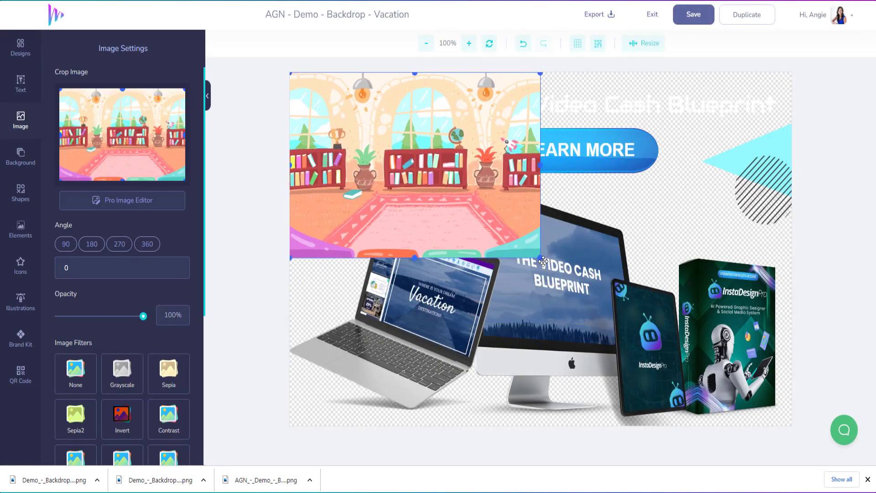
drag(414, 258, 414, 425)
drag(541, 251, 751, 246)
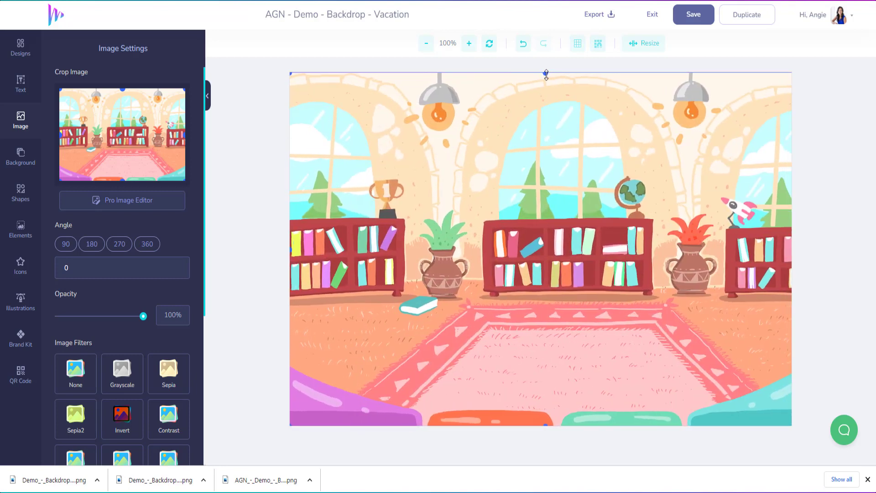
Send the cartoon room image backwards behind the headline, button, mockups and decorative shapes
right_click(546, 145)
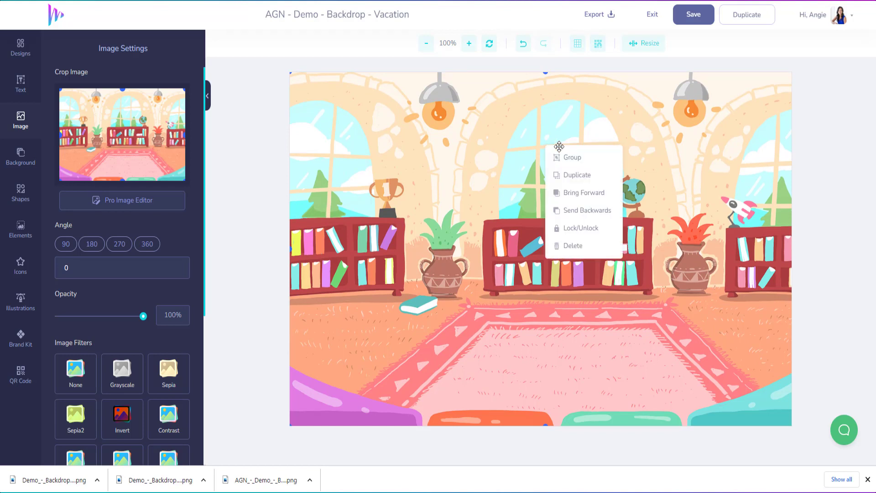
click(578, 211)
click(578, 211)
click(578, 210)
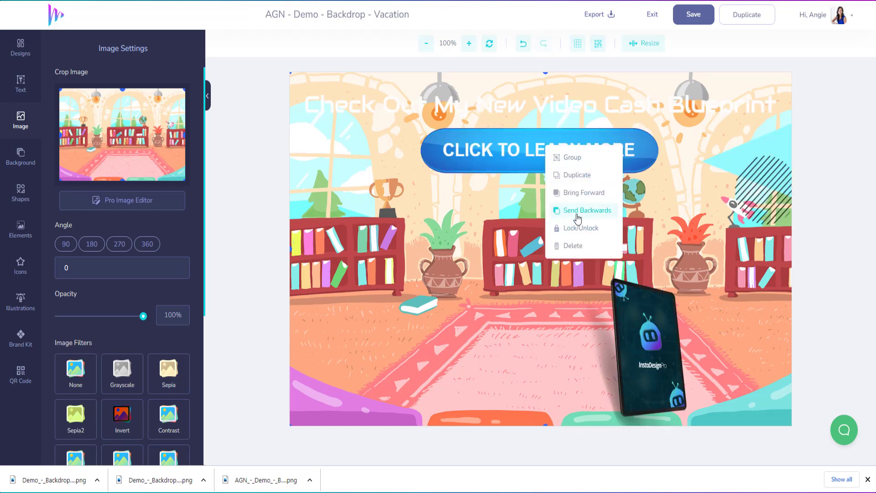
click(578, 211)
click(578, 211)
click(578, 211)
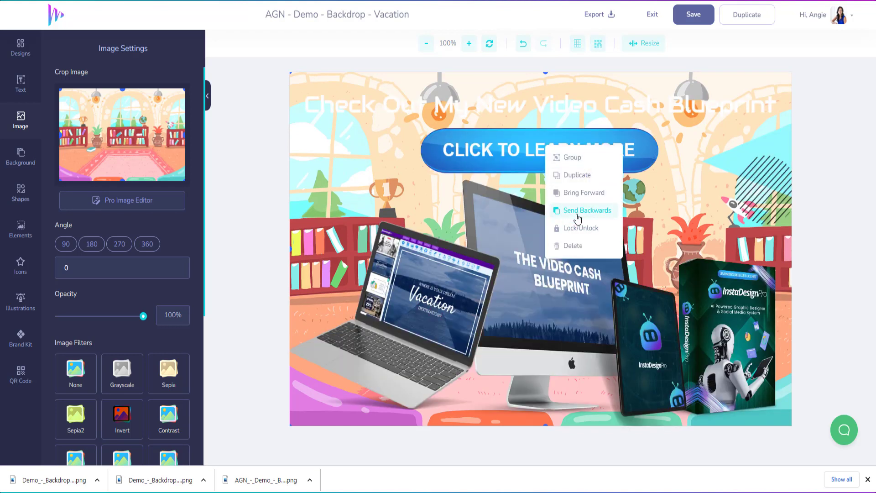
click(578, 211)
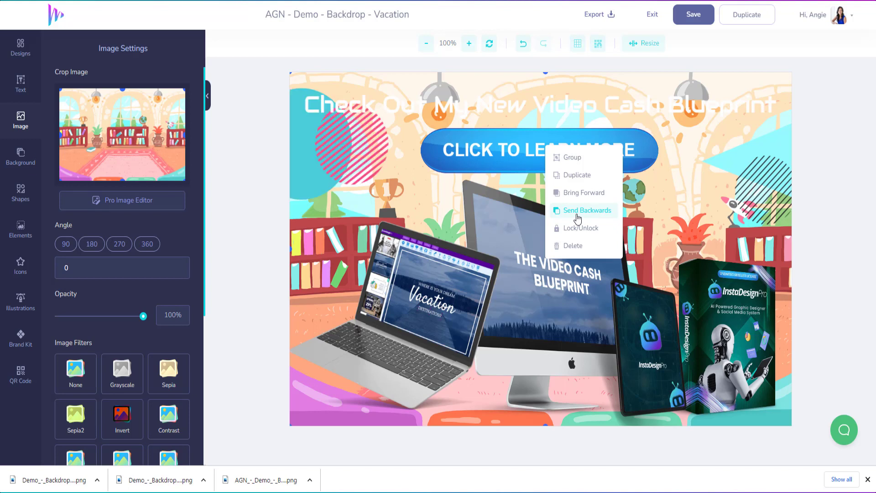
Set the colour of the "Check Out My New Video Cash Blueprint" headline to red #FF0000
click(532, 111)
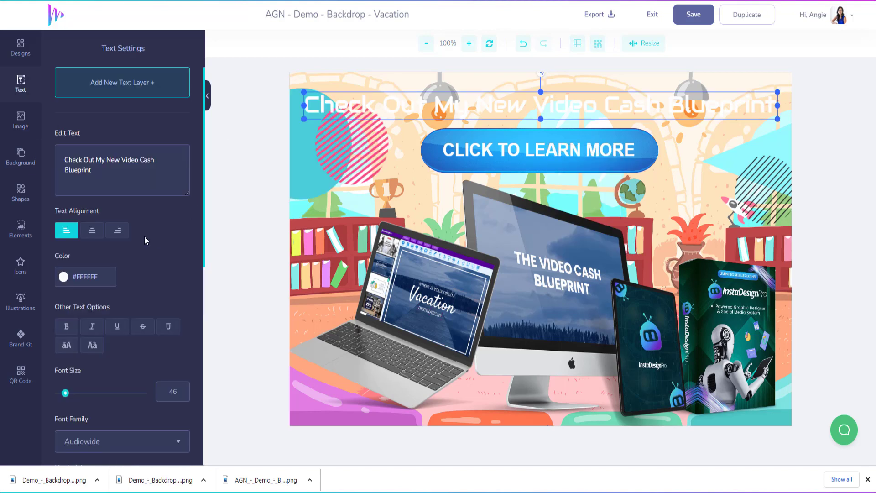
click(63, 276)
click(131, 299)
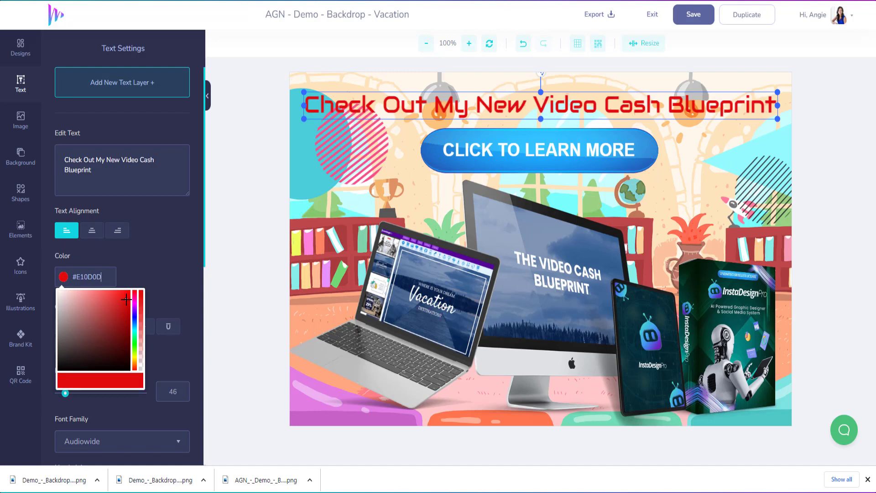
click(221, 195)
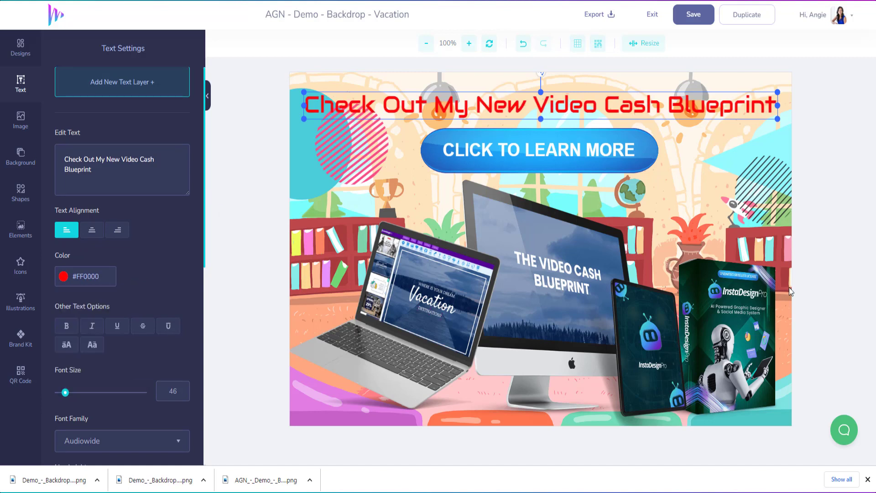
Delete the laptop mockup from the design
click(333, 168)
click(324, 242)
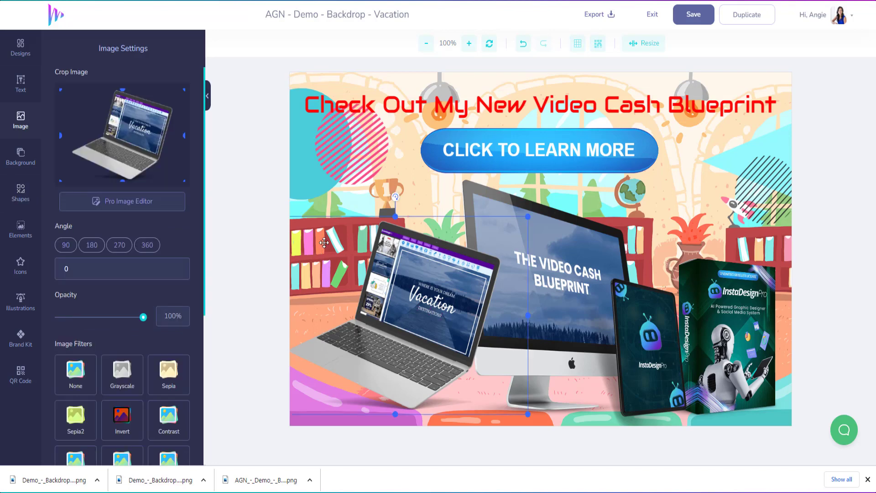
key(Delete)
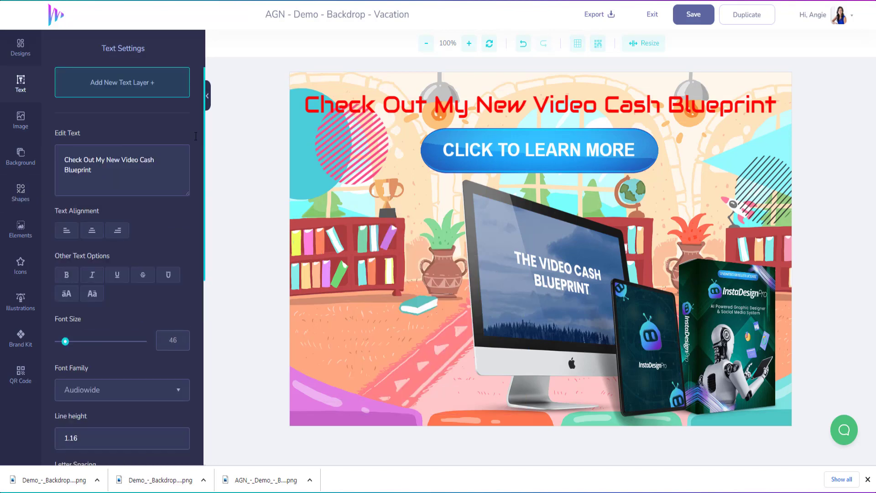
Undo the laptop deletion, headline recolouring and backdrop layering, and delete the cartoon room image
click(523, 44)
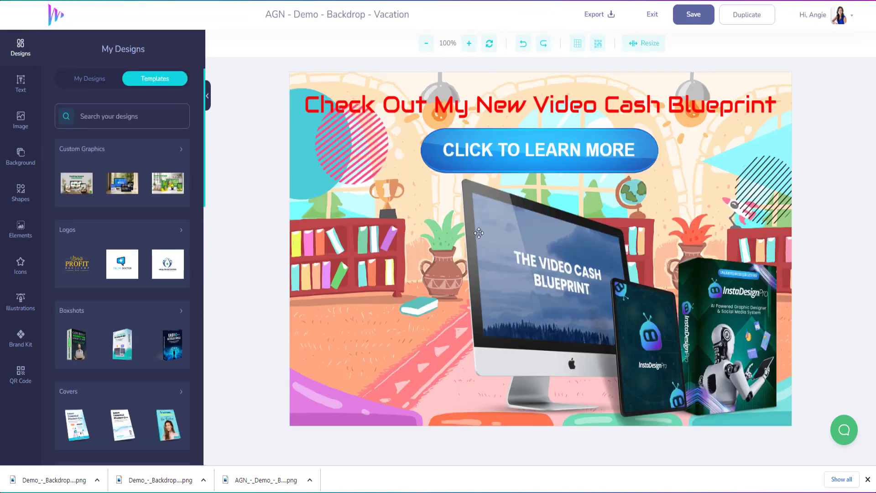
click(524, 43)
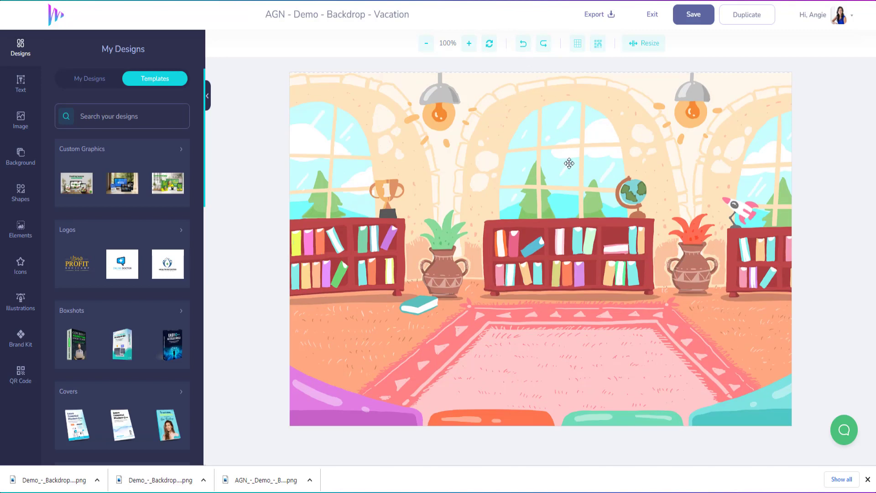
click(569, 164)
key(Delete)
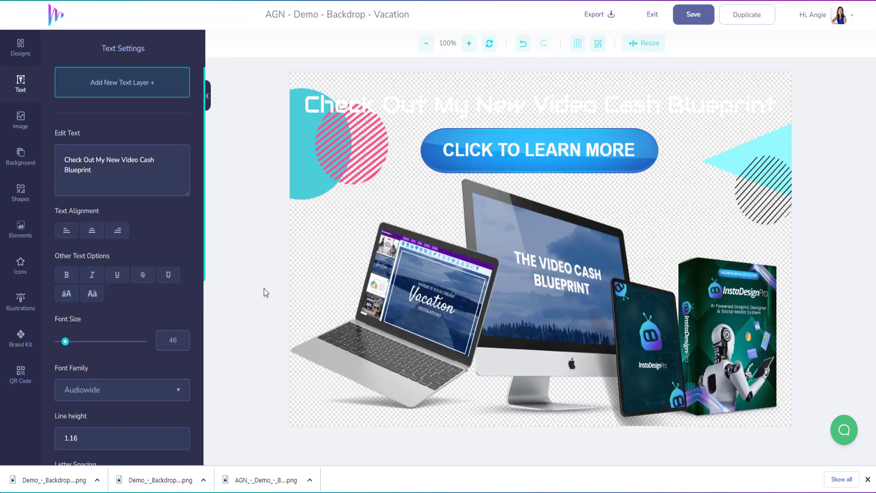
Search the stock images for "space"
click(19, 119)
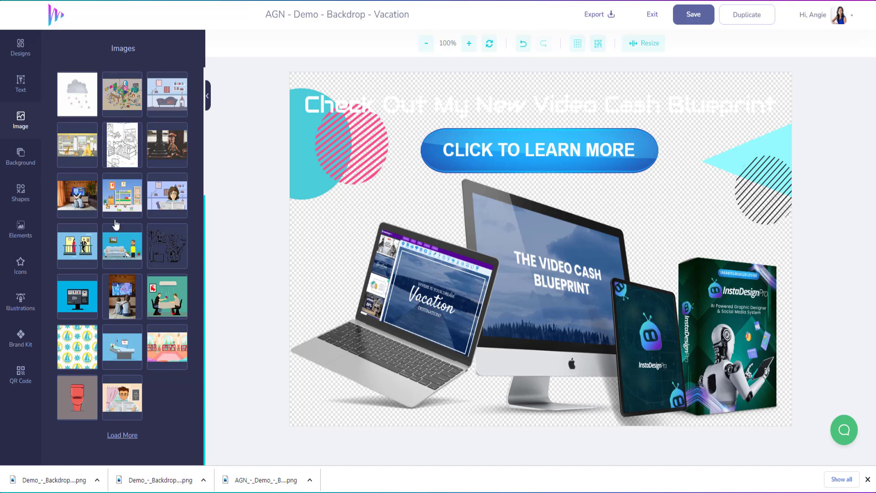
scroll(132, 340, up, 3)
drag(141, 187, 69, 179)
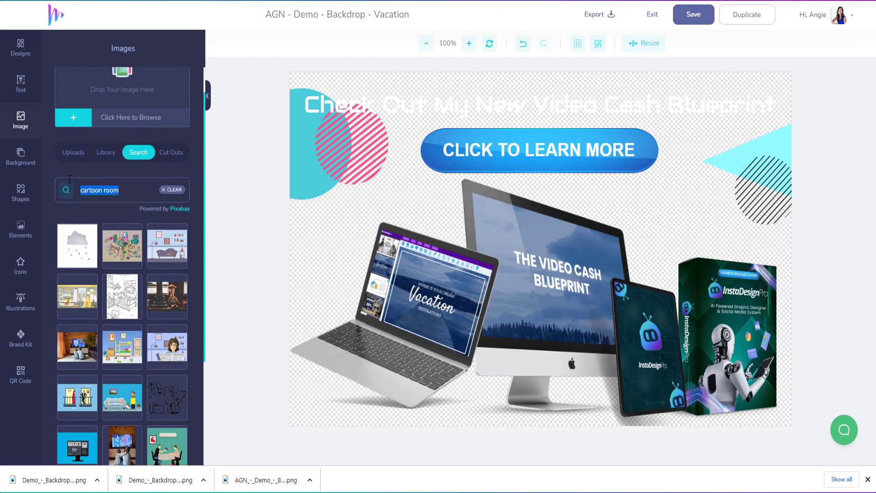
text(space)
key(Return)
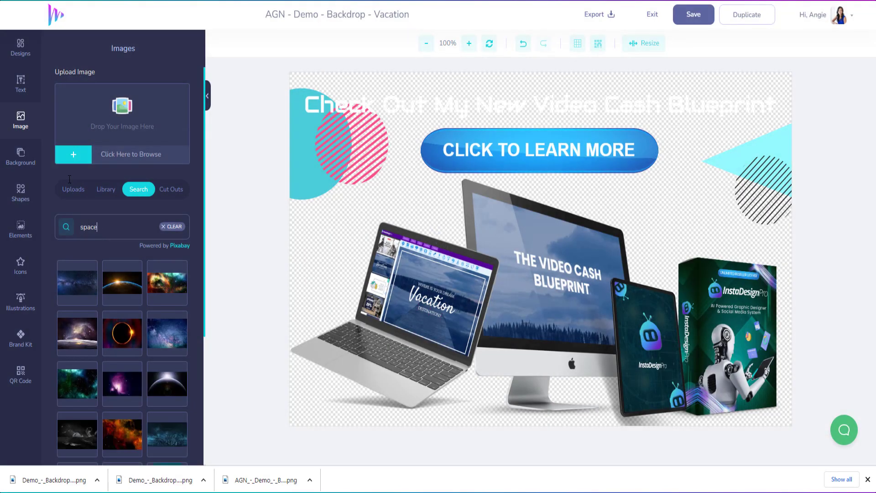
Add the dark blue space image with rocky mountains and a flying saucer, and enlarge it to cover the whole canvas
scroll(123, 364, down, 1)
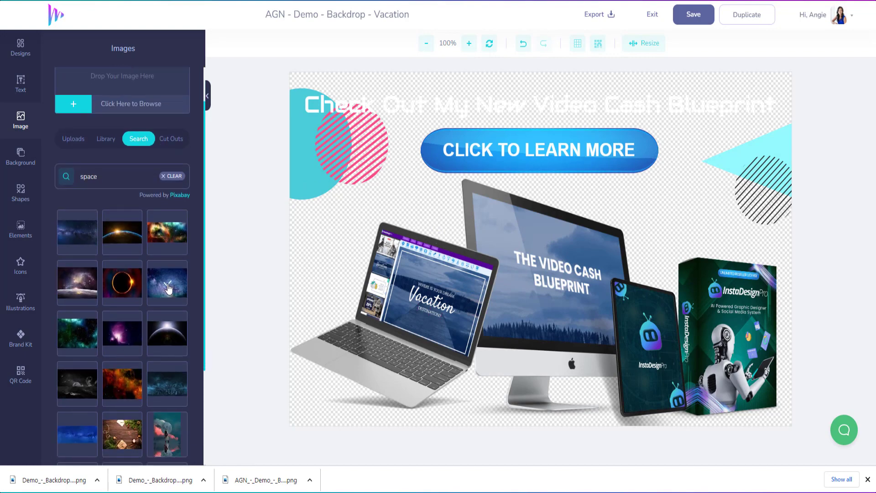
click(173, 384)
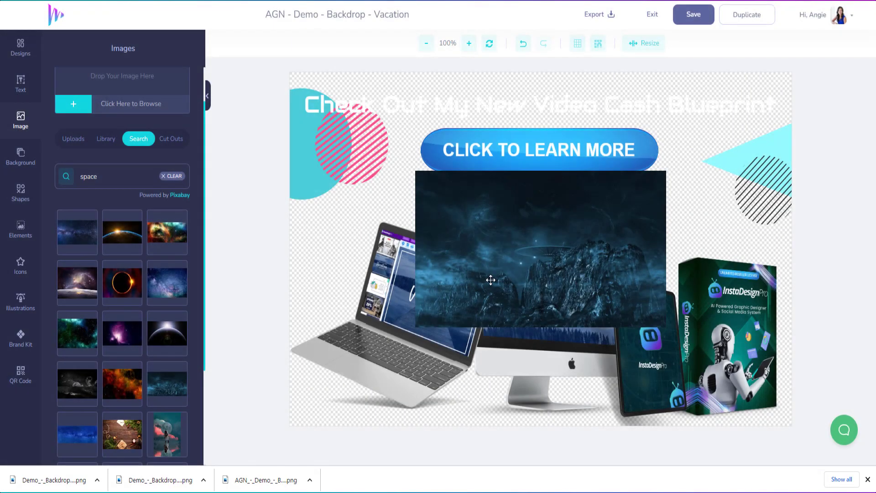
drag(504, 279, 372, 386)
drag(535, 277, 795, 89)
drag(539, 113, 539, 73)
Send the dark space image backwards behind the headline, button, mockups and decorative shapes
right_click(525, 163)
click(552, 233)
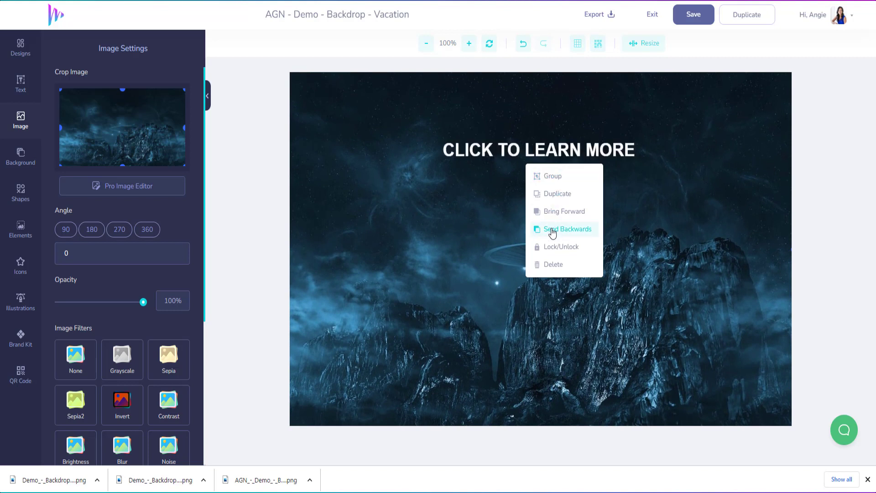
click(551, 233)
click(552, 233)
click(552, 233)
click(552, 234)
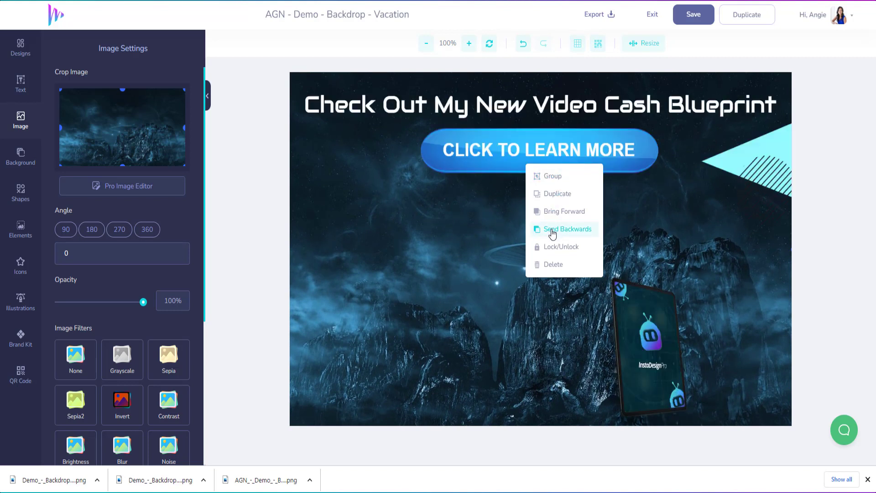
click(553, 234)
click(552, 234)
click(553, 234)
click(552, 233)
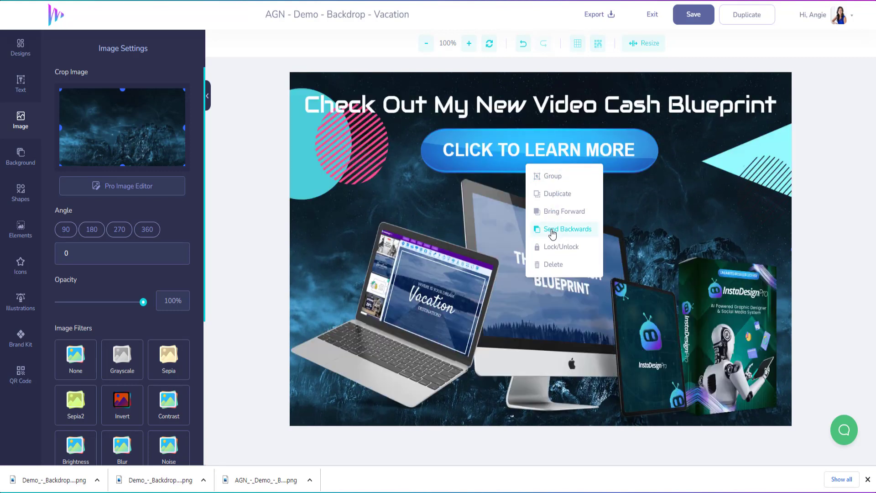
click(238, 226)
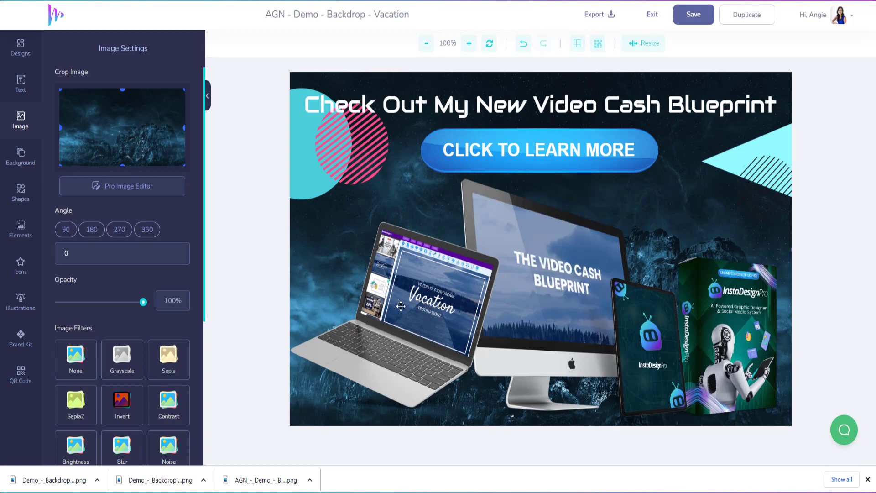